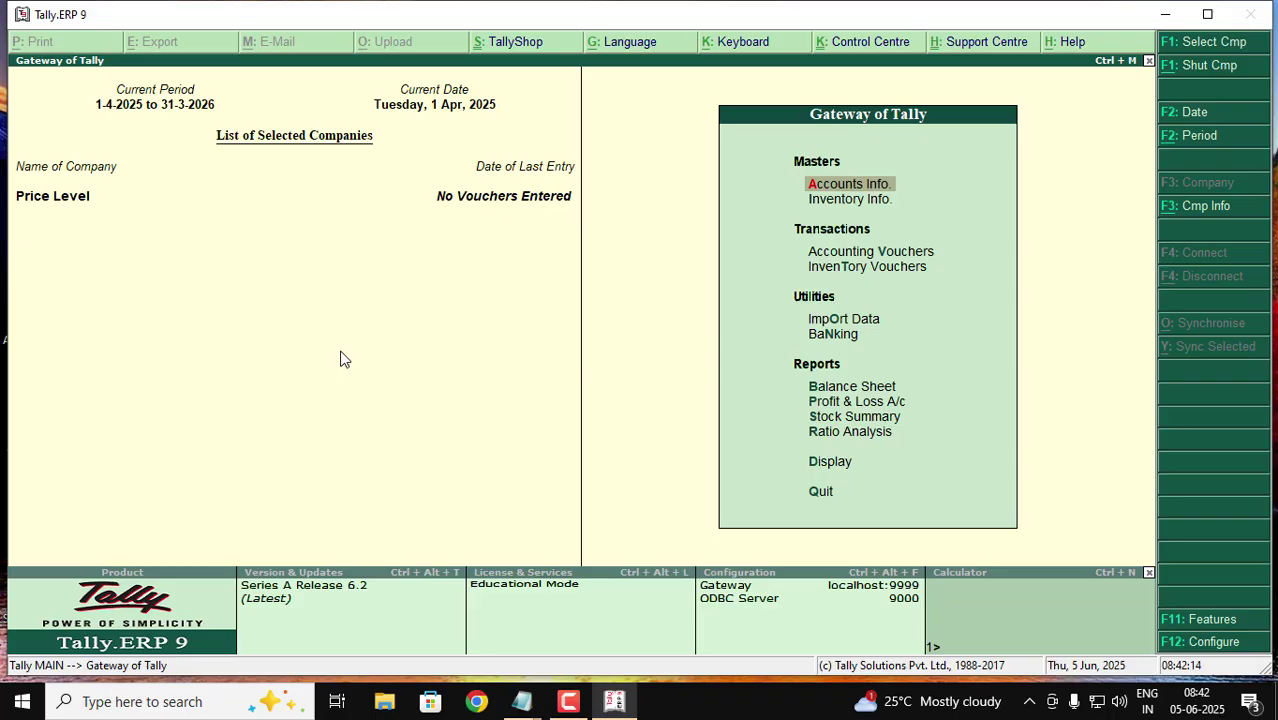
# - Enable the separate discount column in invoices and multiple price levels in the company's inventory features
pyautogui.press('F11')
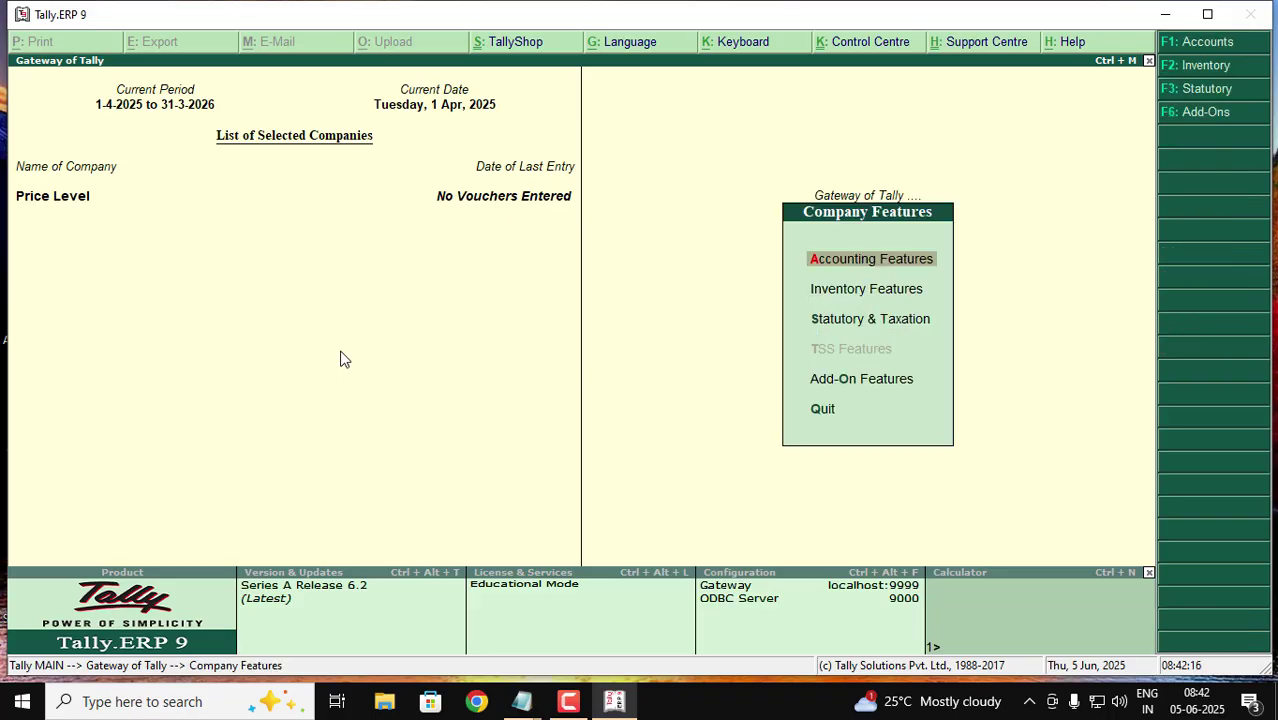
pyautogui.press('F2')
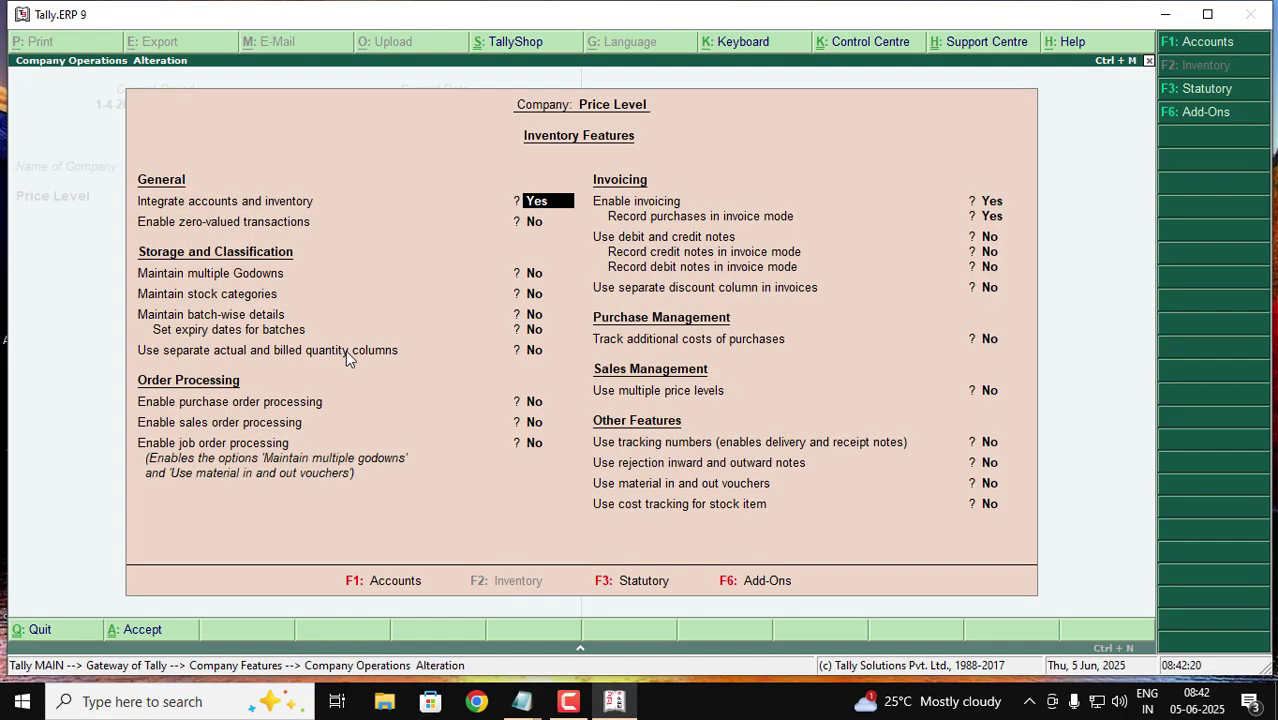
pyautogui.click(990, 292)
pyautogui.write('y')
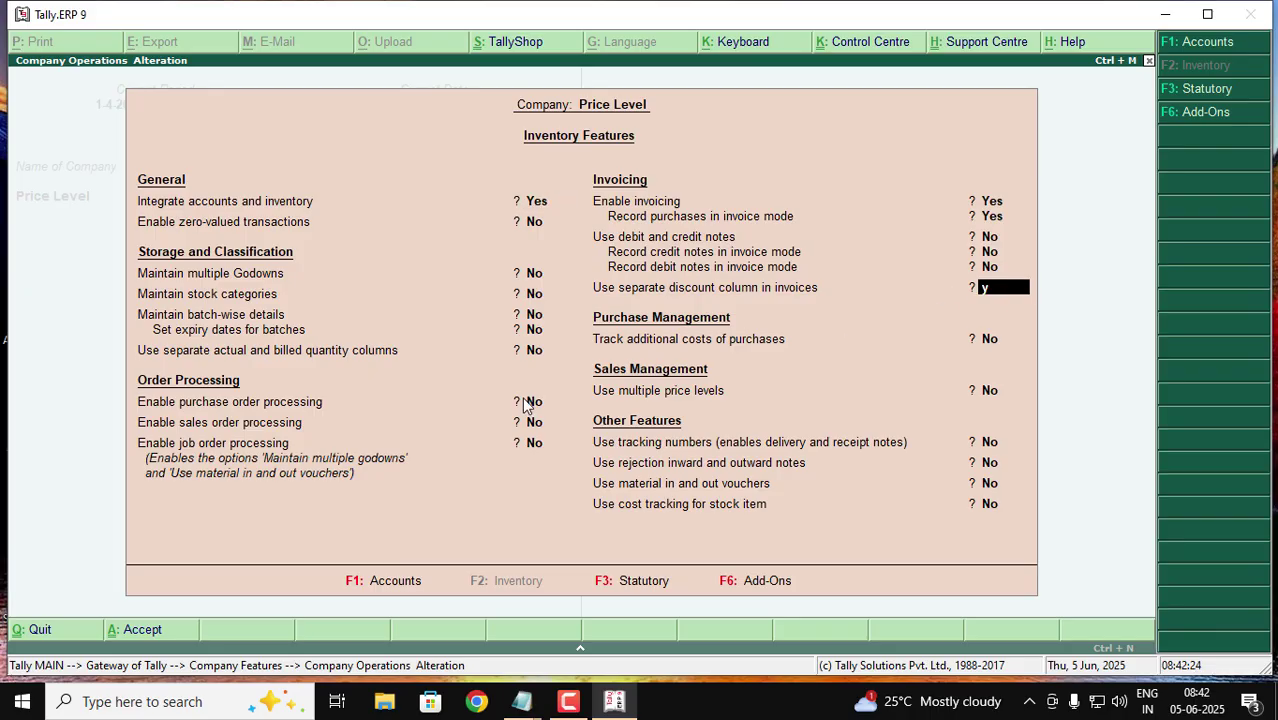
pyautogui.press('Return')
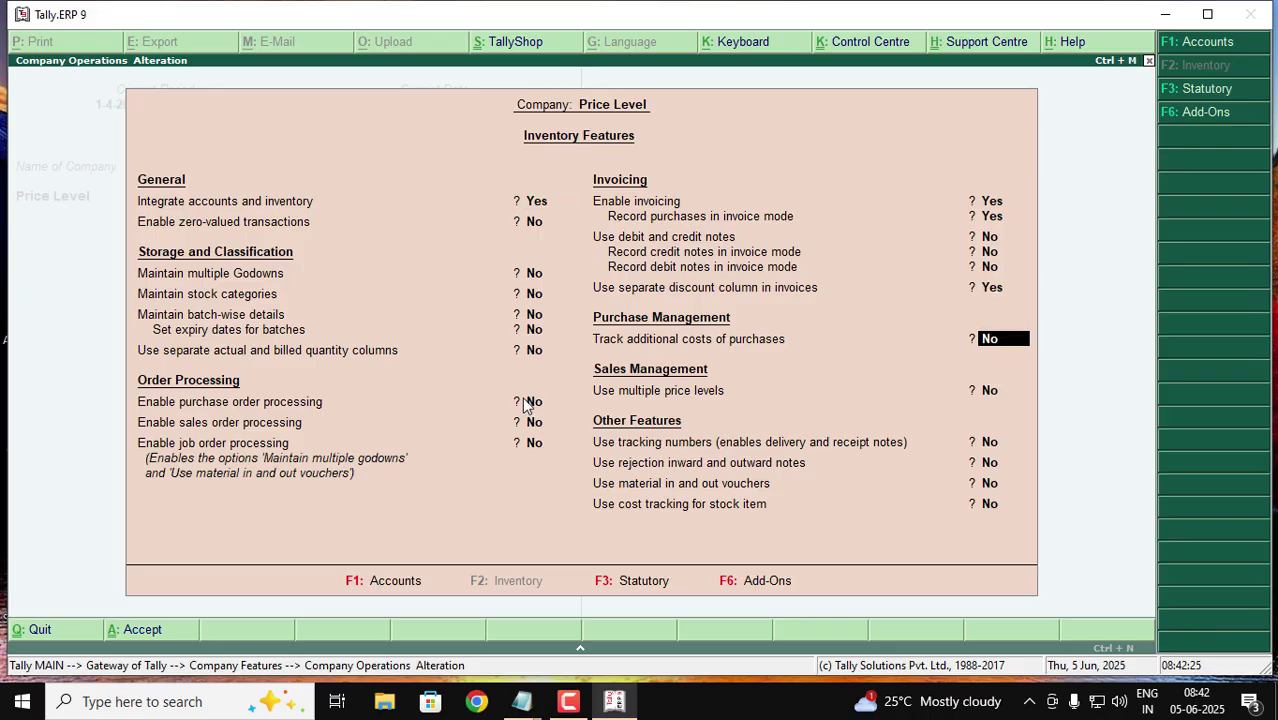
pyautogui.click(971, 396)
pyautogui.write('y')
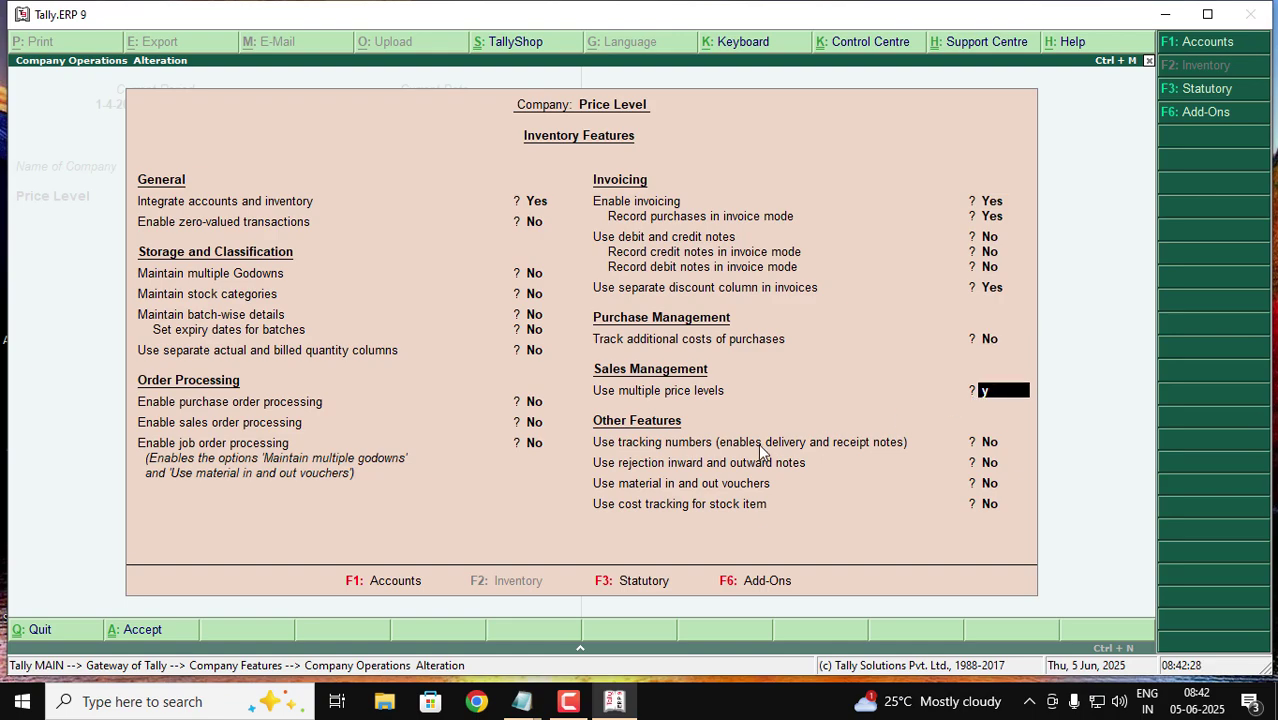
pyautogui.press('Return')
# - Define two company price levels named Whole Sale and Retail
pyautogui.write('W')
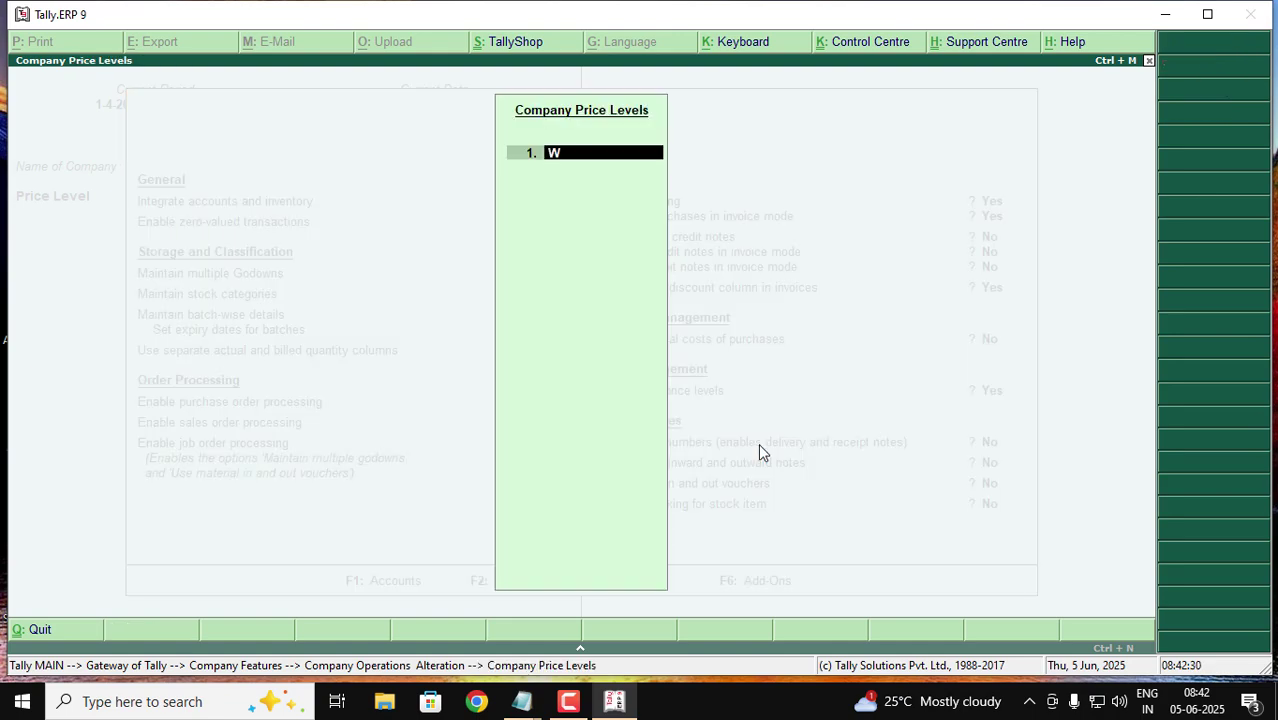
pyautogui.write('holes')
pyautogui.press('BackSpace')
pyautogui.write('Sale')
pyautogui.press('Return')
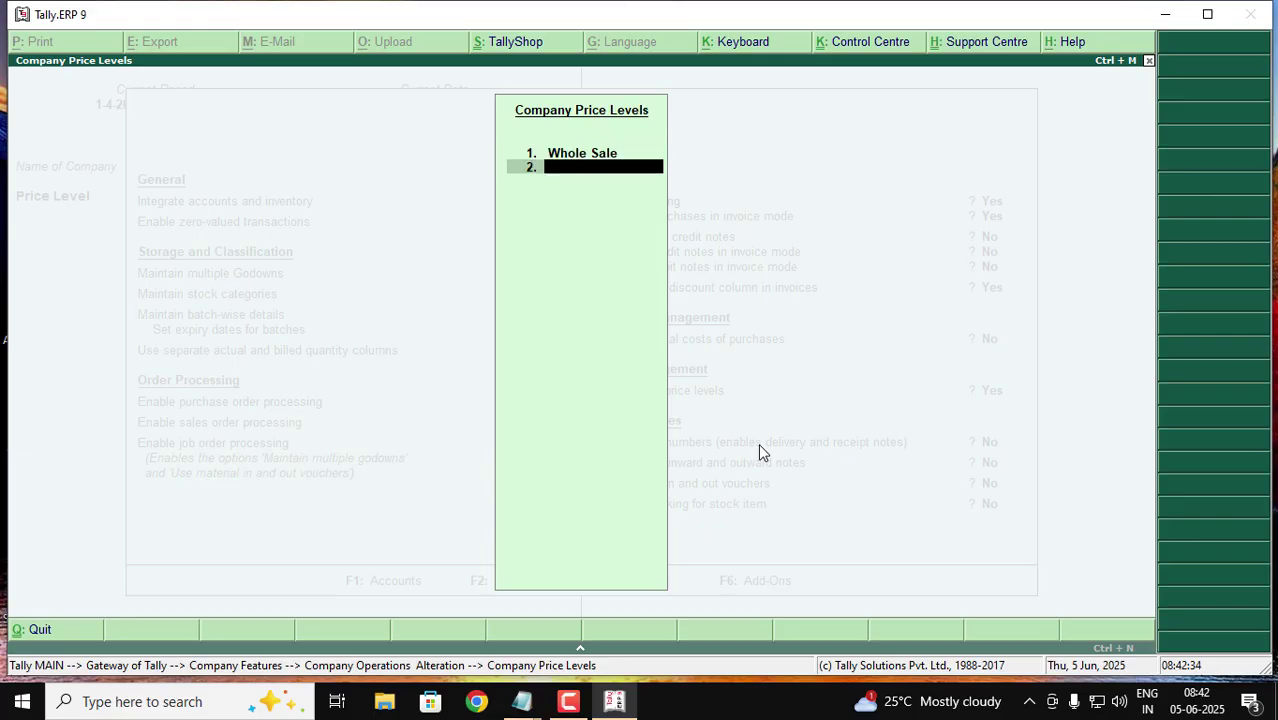
pyautogui.write('Retail')
pyautogui.press('Return')
pyautogui.press('Return')
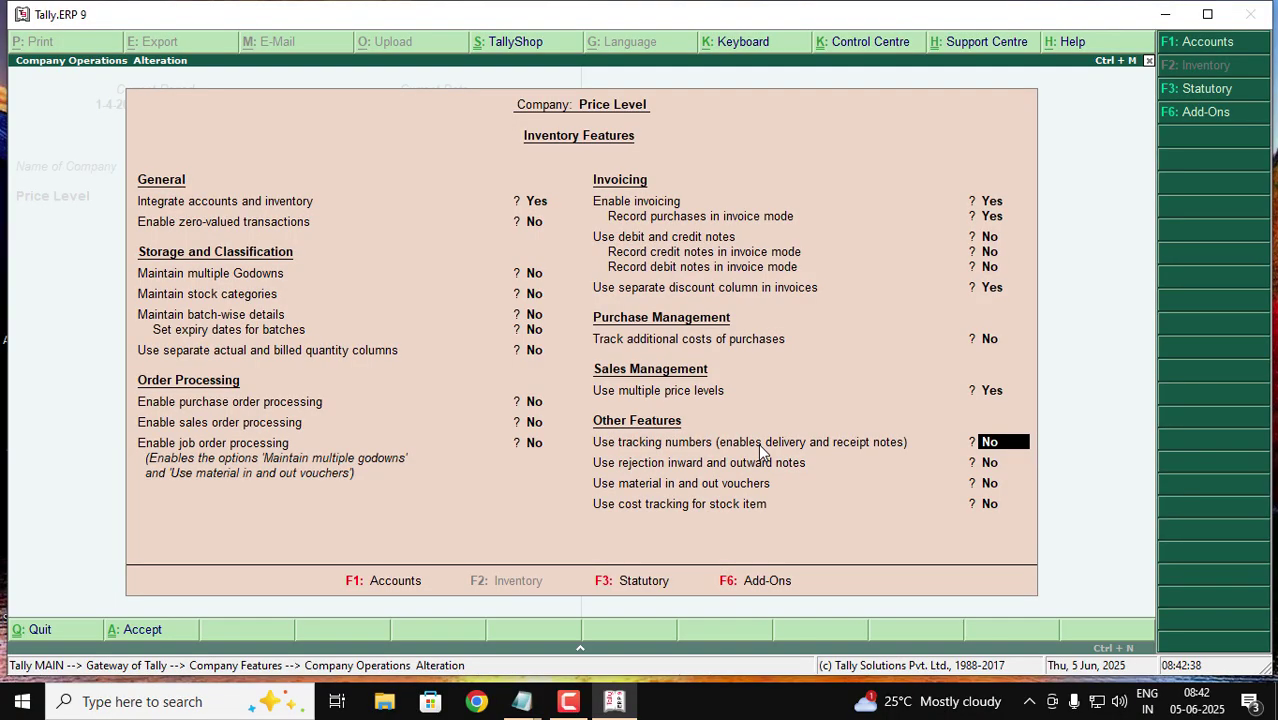
# - Keep the remaining inventory features set to No, save the settings and return to the Gateway of Tally
pyautogui.press('Return')
pyautogui.press('Return')
pyautogui.press('Return')
pyautogui.press('Return')
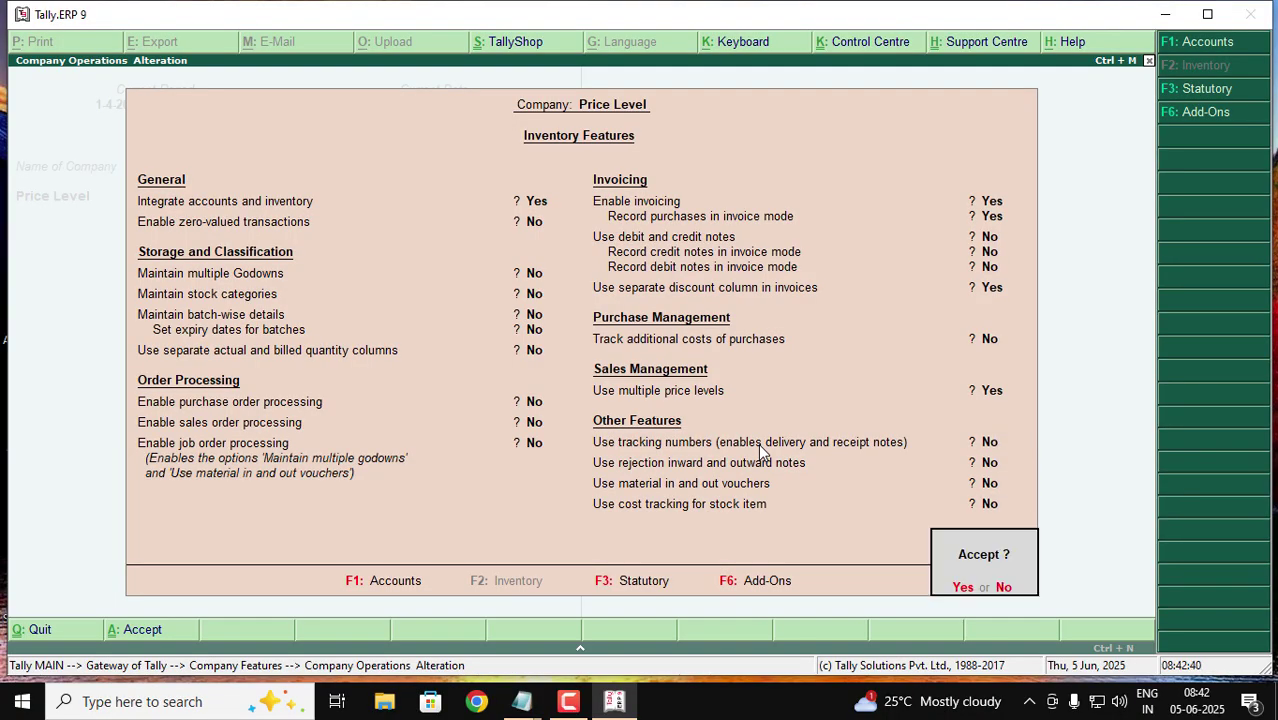
pyautogui.press('Return')
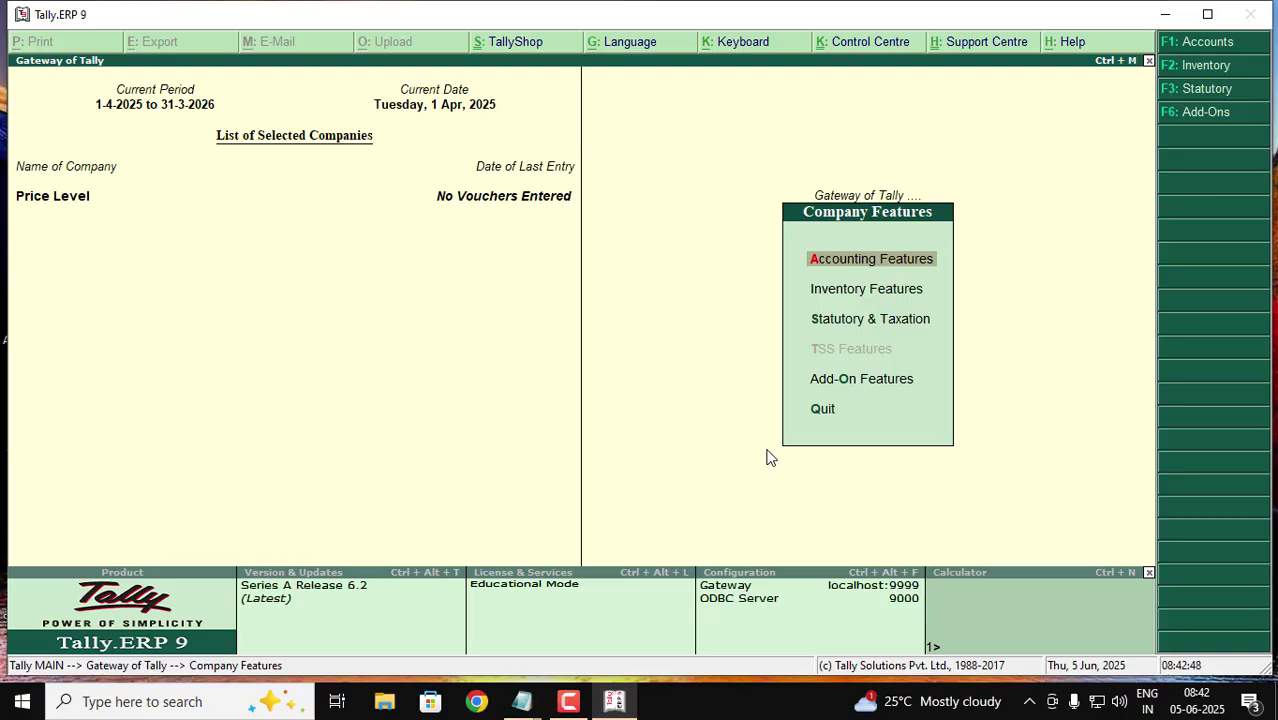
pyautogui.press('Escape')
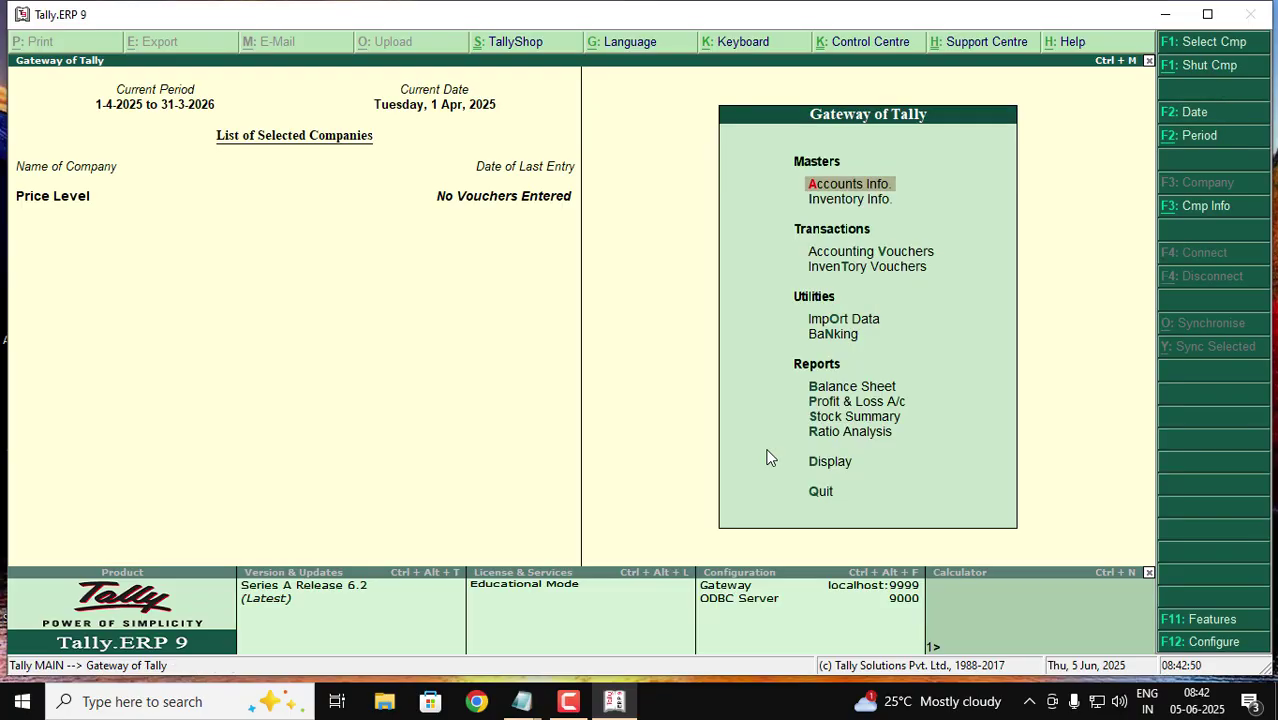
# - Start creating a single stock item named Samsung TV without an alias
pyautogui.press('Down')
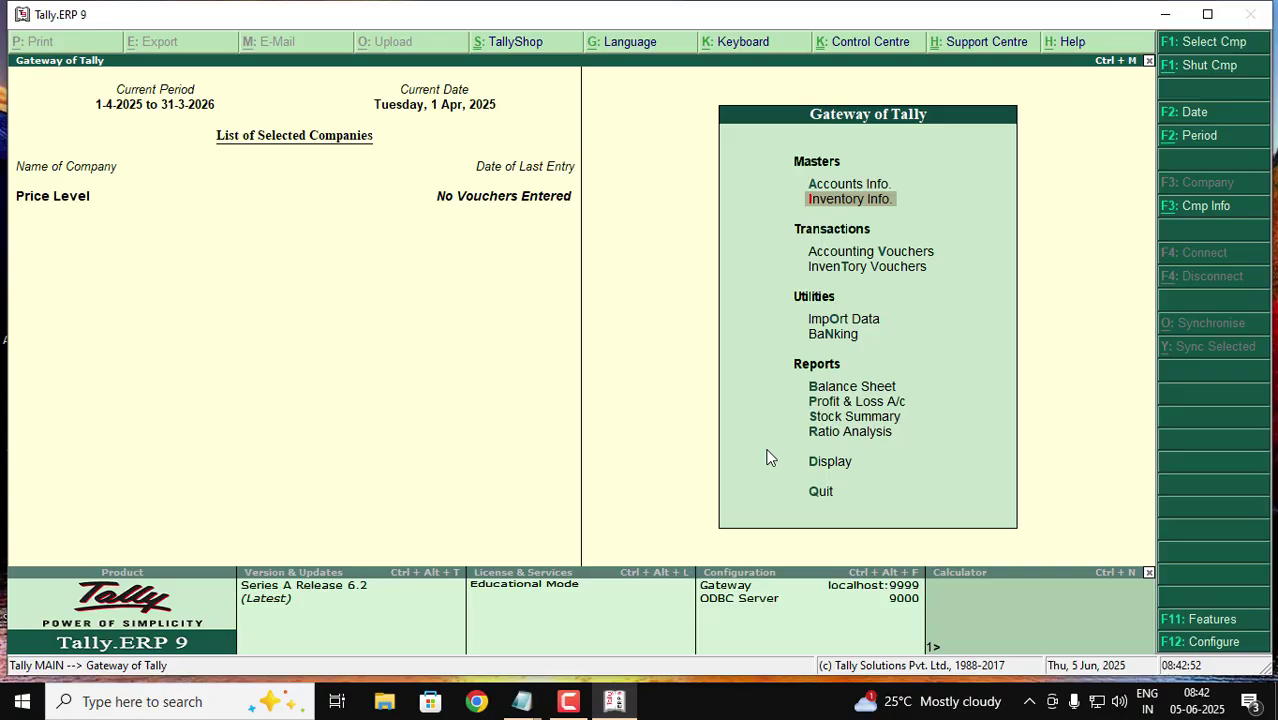
pyautogui.press('Return')
pyautogui.press('Down')
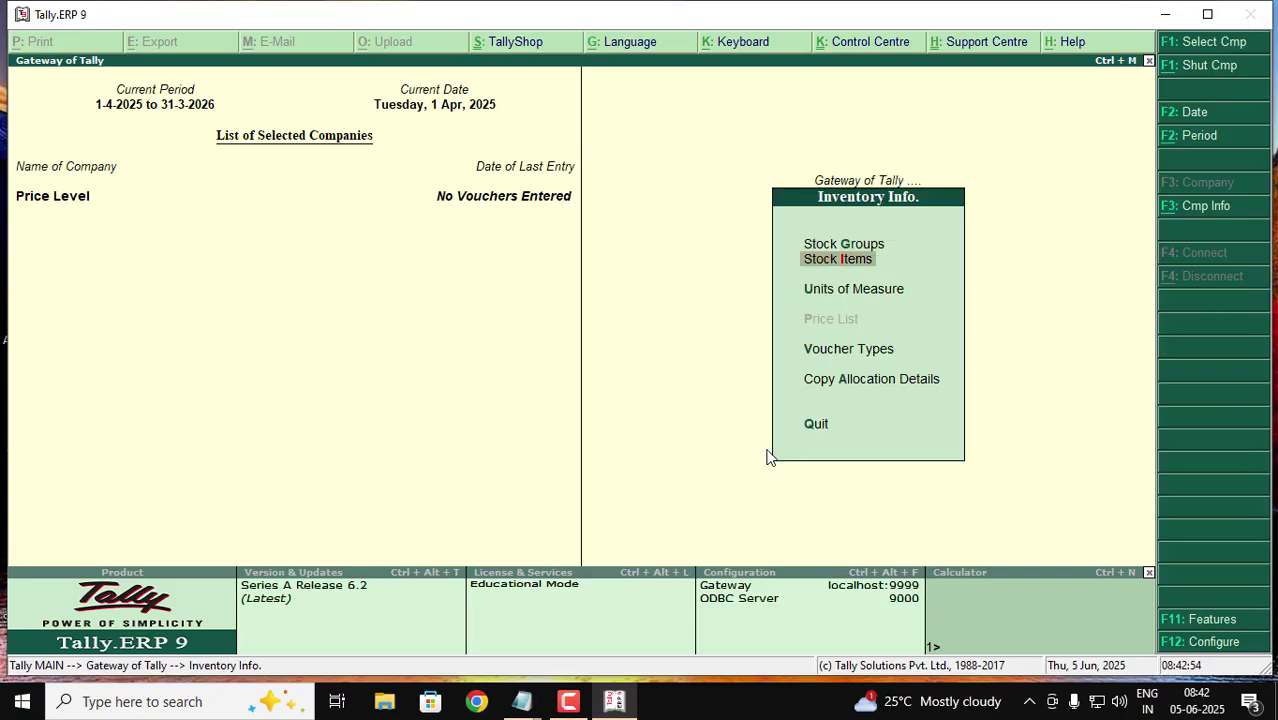
pyautogui.press('Down')
pyautogui.press('Down')
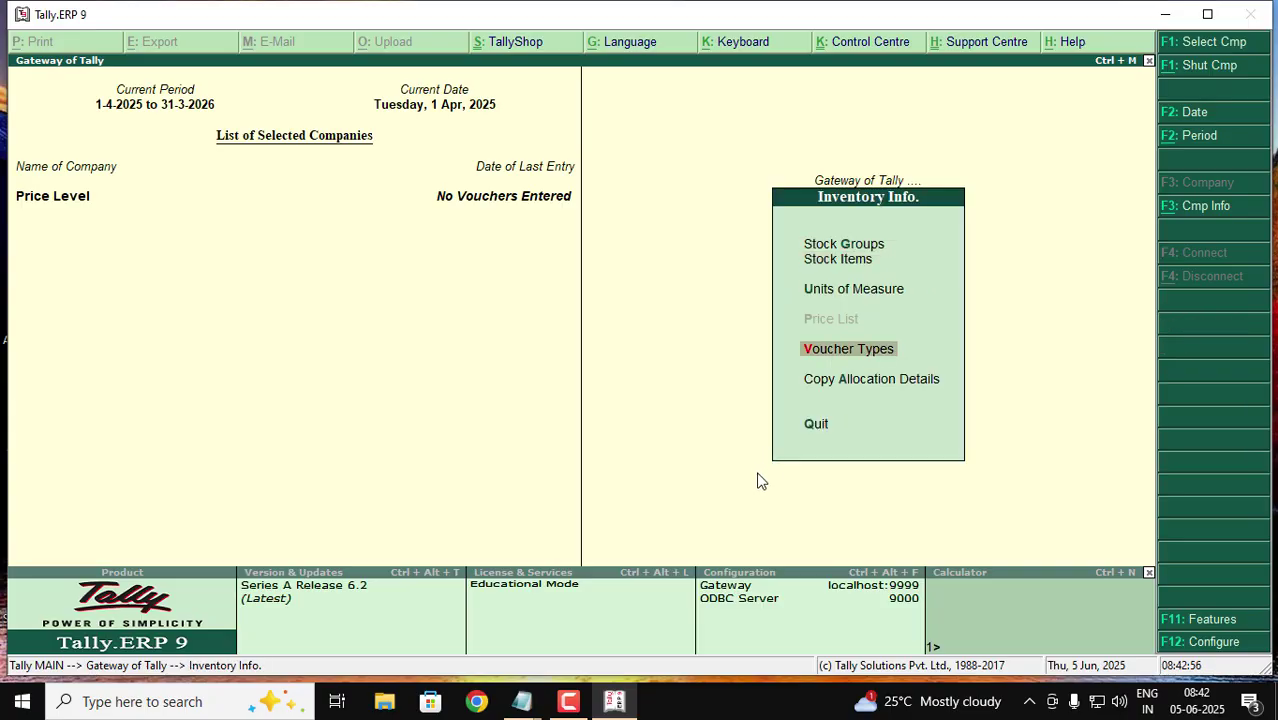
pyautogui.click(834, 262)
pyautogui.click(834, 262)
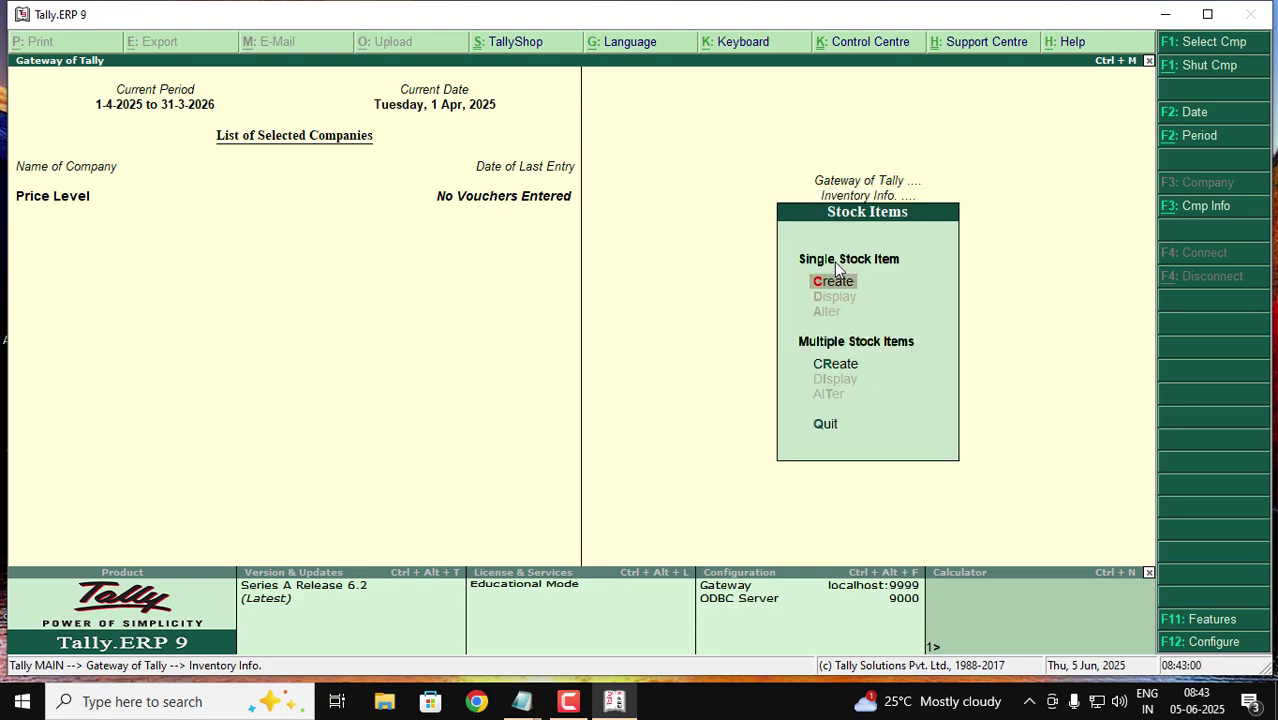
pyautogui.press('Return')
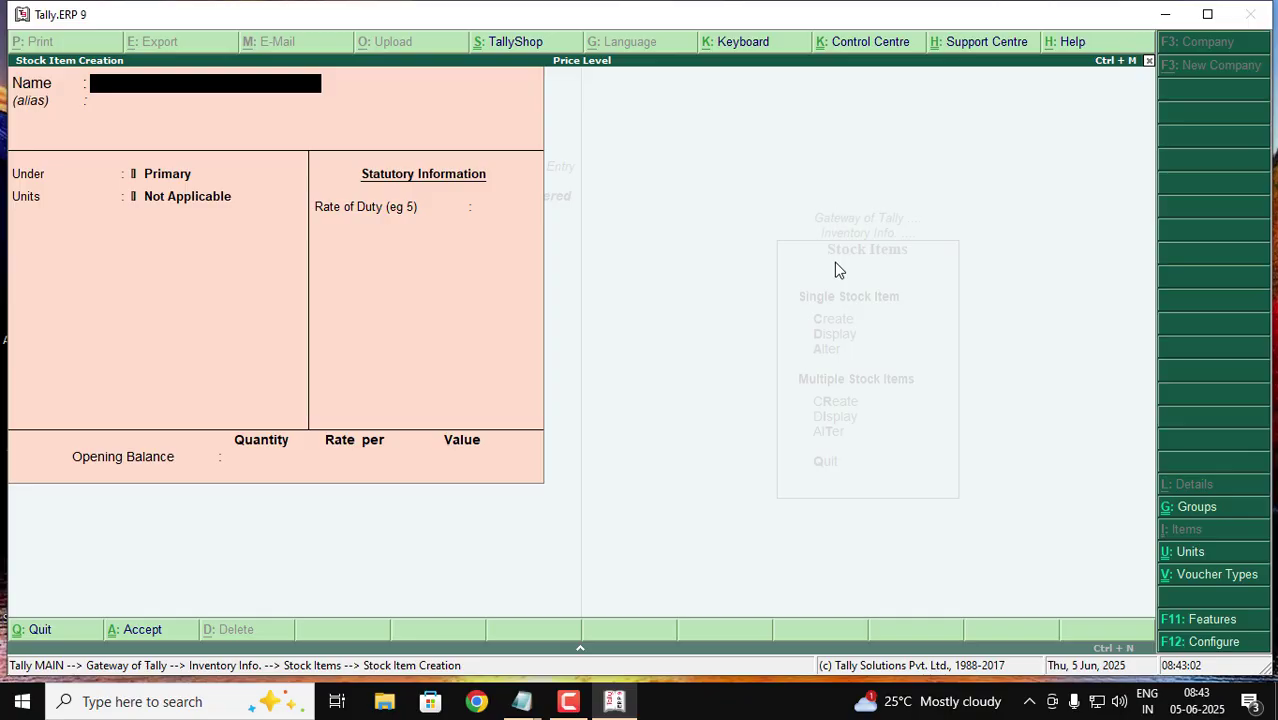
pyautogui.write('Samsung TV')
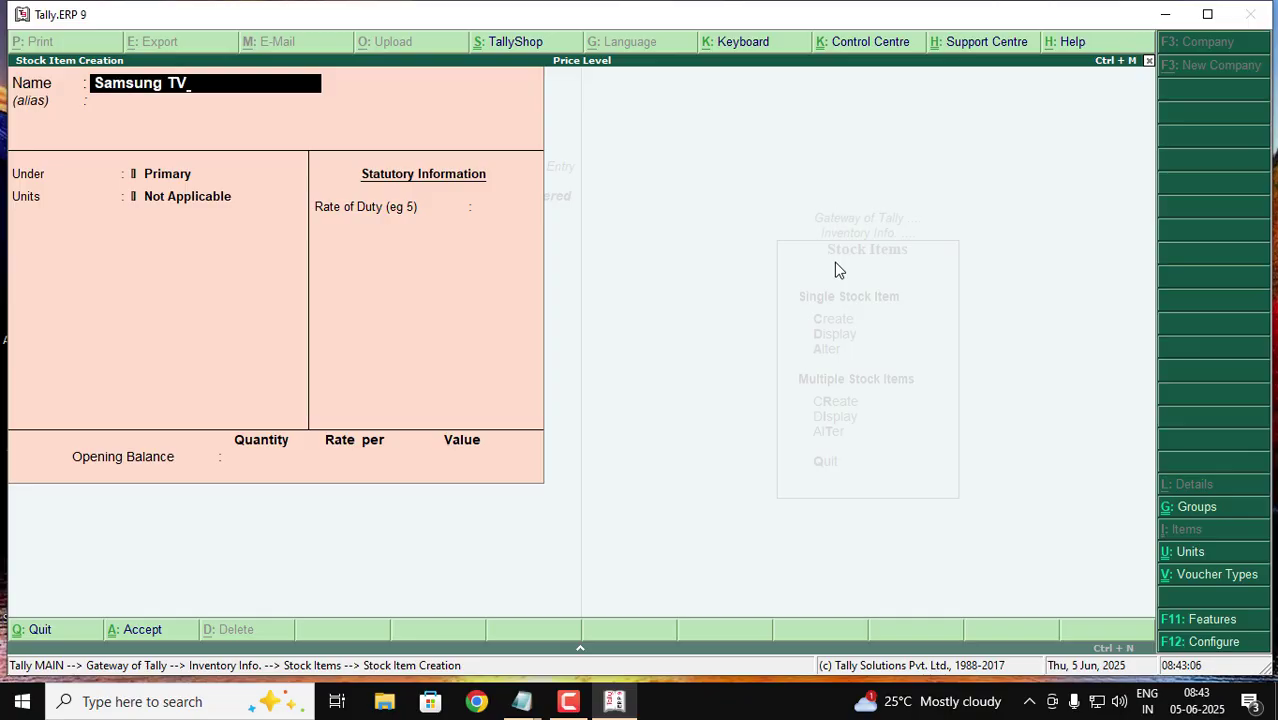
pyautogui.press('Return')
pyautogui.press('Return')
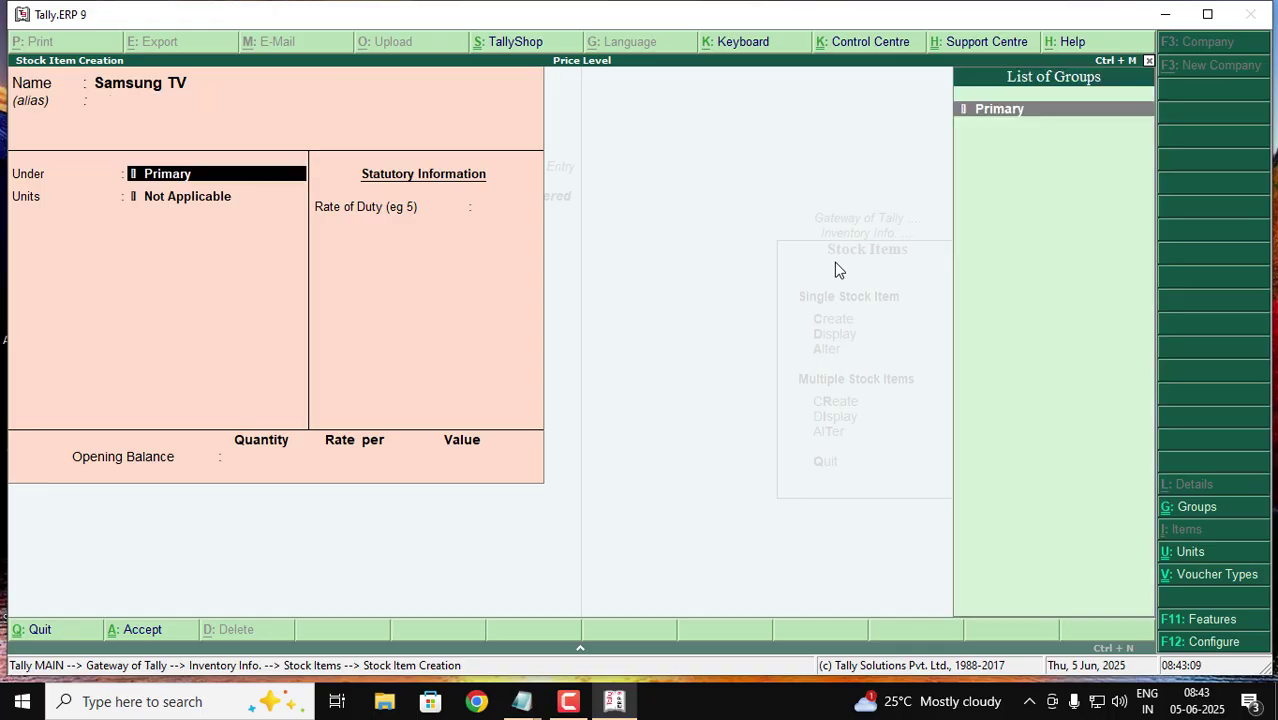
# - Create a stock group named Samsung under Primary and assign the Samsung TV item to it
pyautogui.hotkey('alt', 'c')
pyautogui.write('Sa')
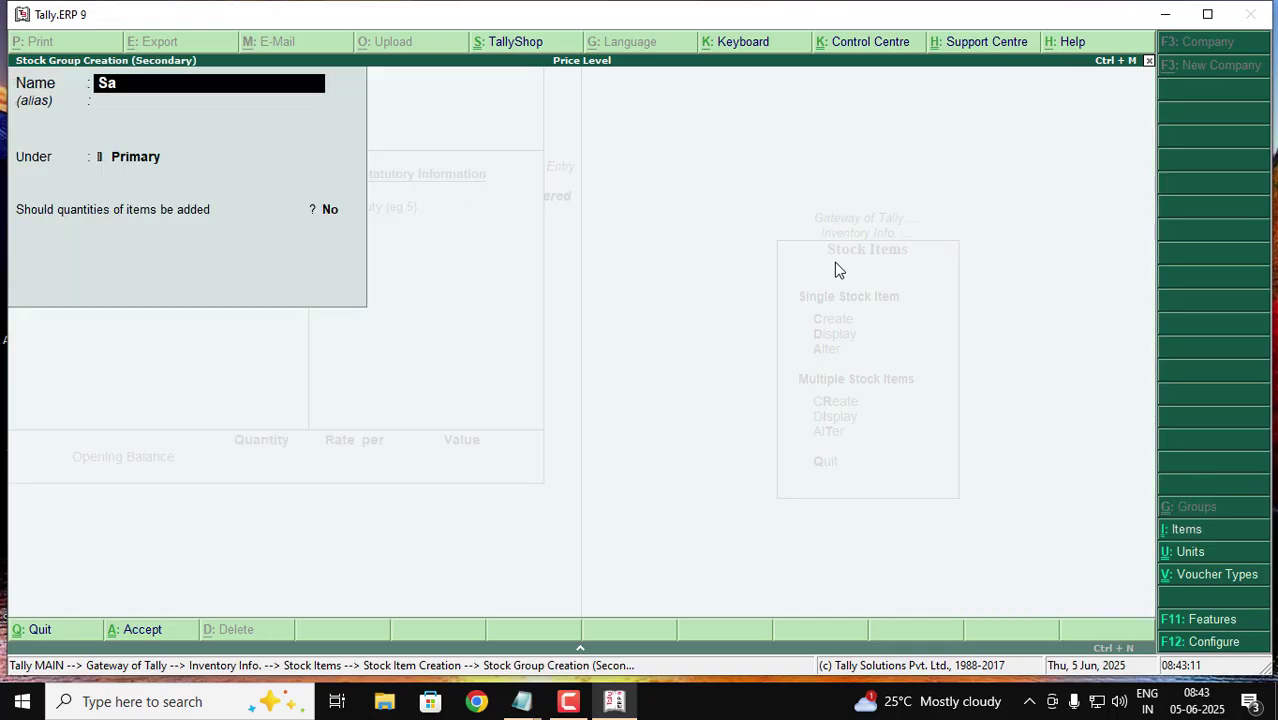
pyautogui.write('msung')
pyautogui.press('Return')
pyautogui.press('Return')
pyautogui.press('Return')
pyautogui.press('Return')
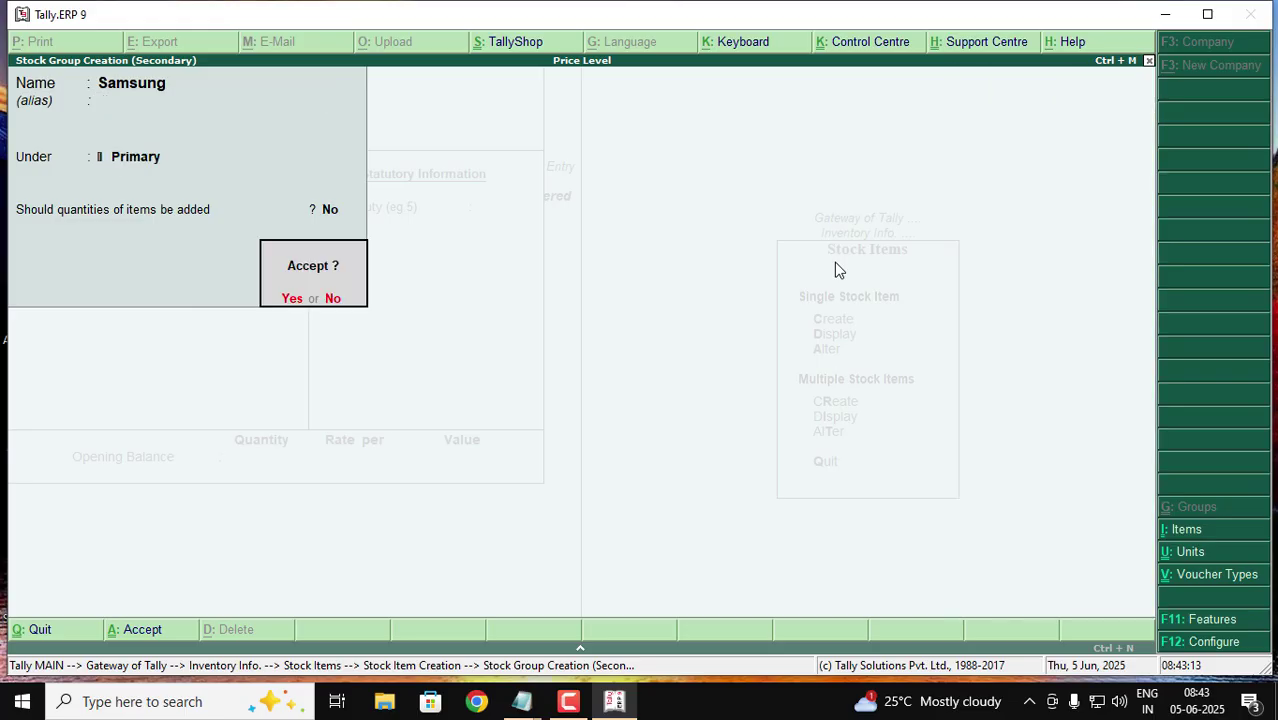
pyautogui.press('Return')
pyautogui.press('Return')
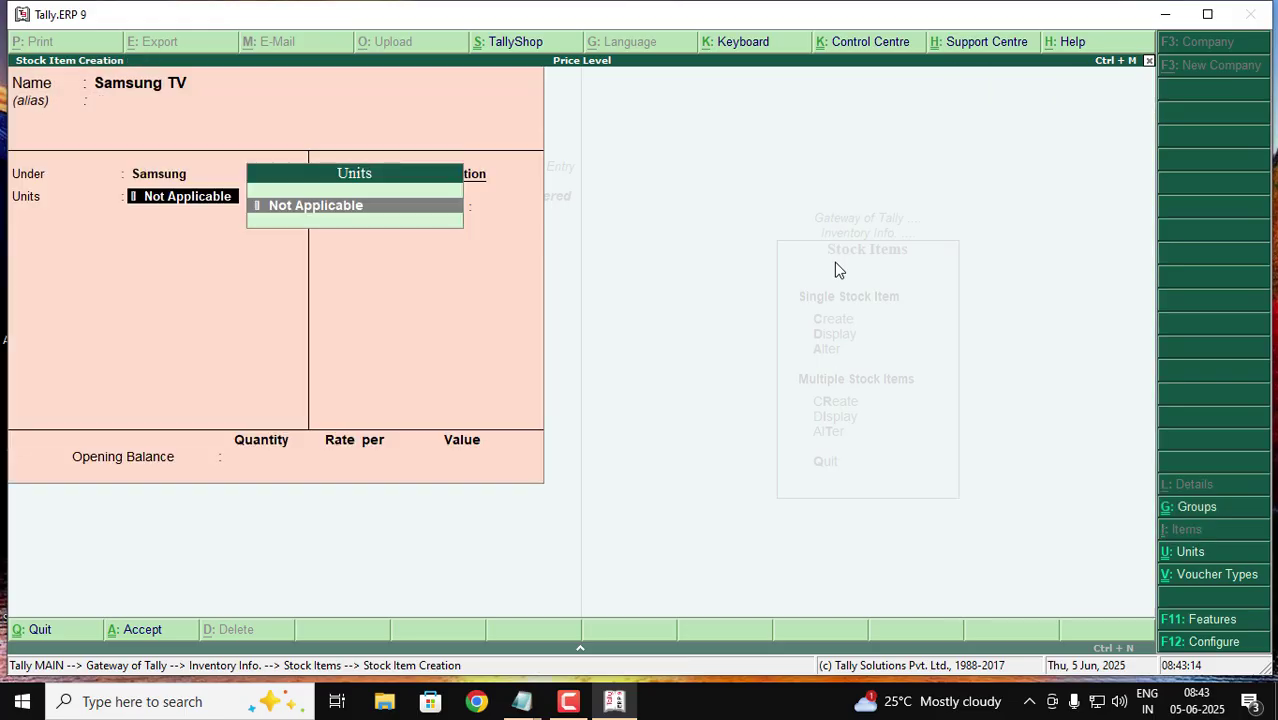
# - Create a simple unit with the symbol Pcs and 0 decimal places, and use it for the Samsung TV item
pyautogui.hotkey('alt', 'c')
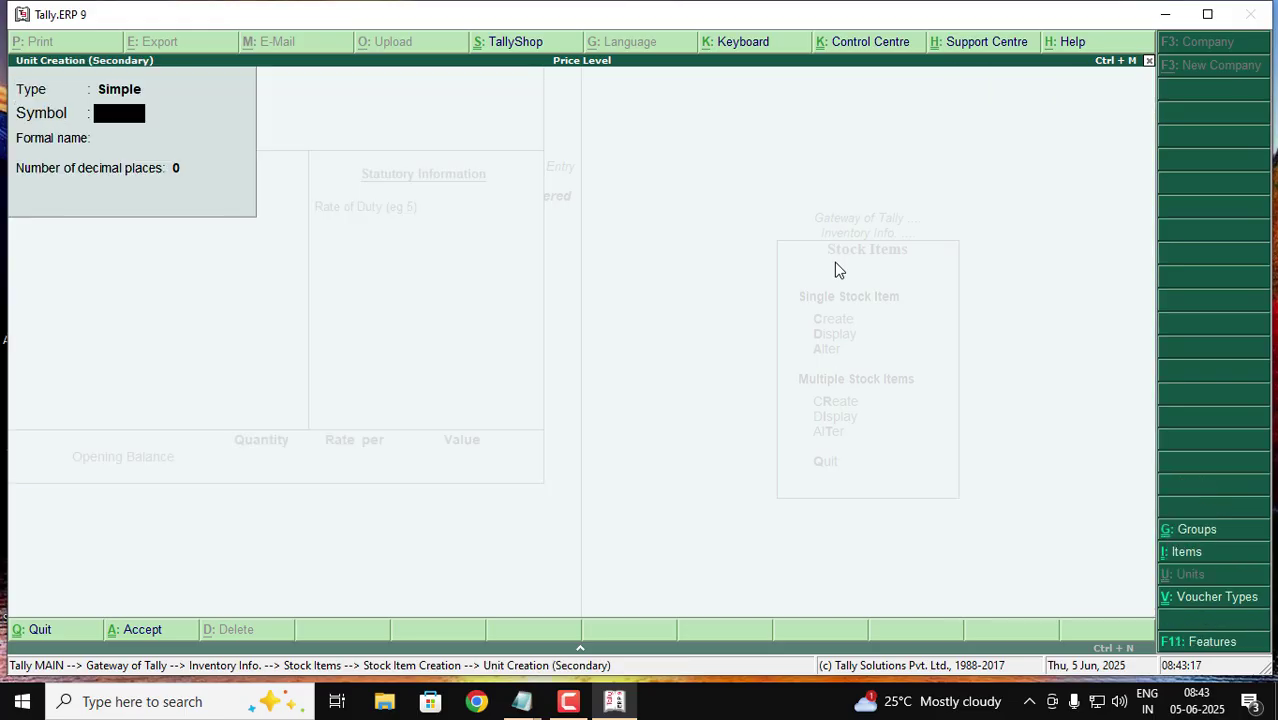
pyautogui.write('Pcs')
pyautogui.press('Return')
pyautogui.press('Return')
pyautogui.press('Return')
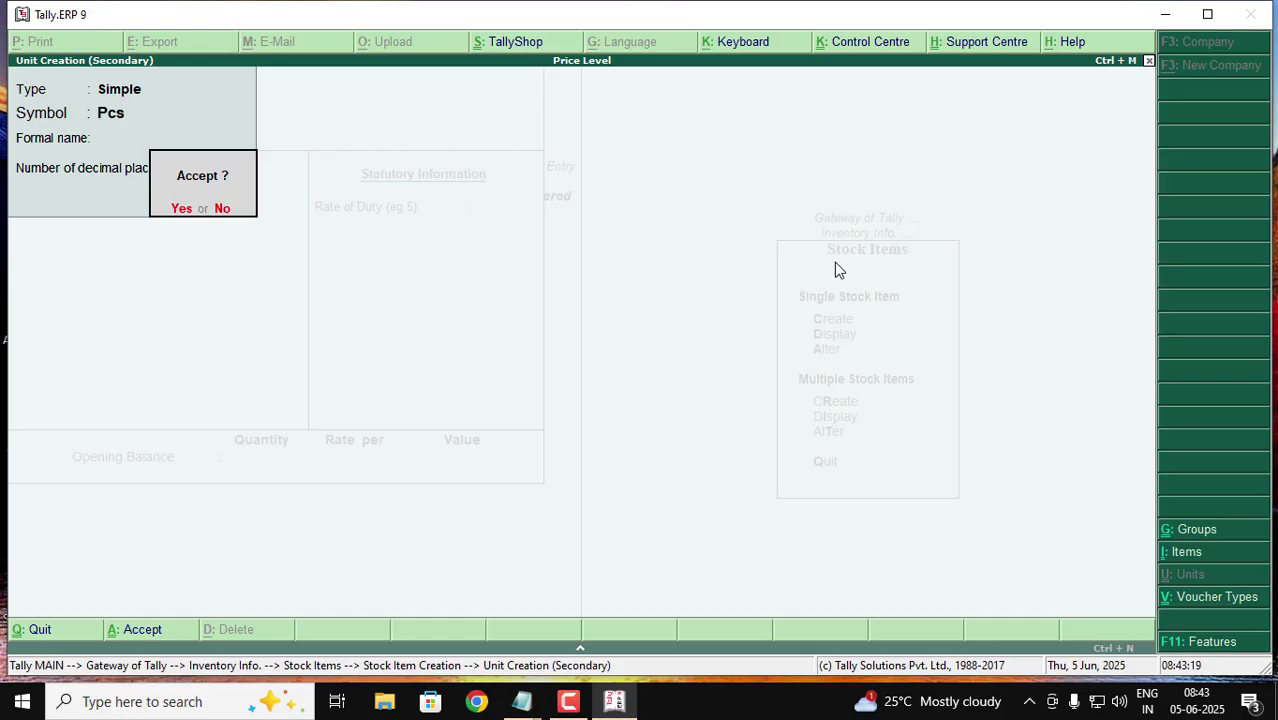
pyautogui.press('Return')
pyautogui.press('Return')
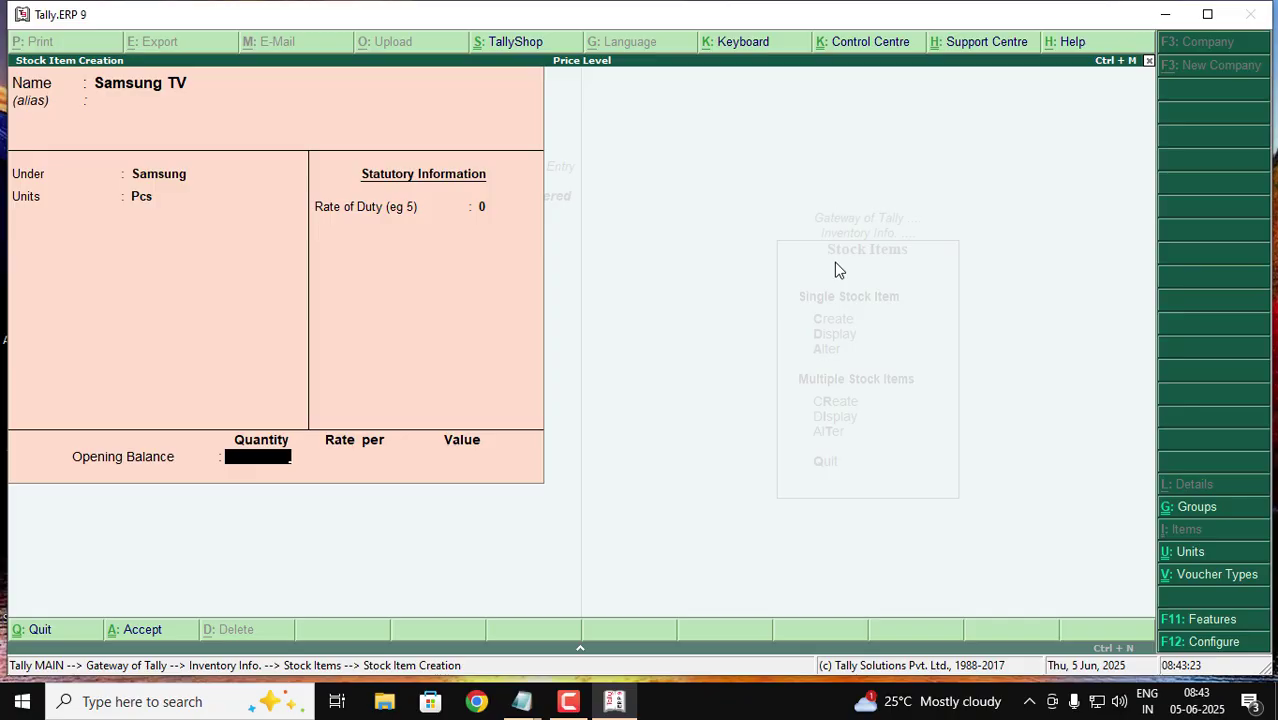
# - Enter an opening balance of 1,000 Pcs at a rate of 4,000 for Samsung TV, save the item and leave stock item creation
pyautogui.write('1,')
pyautogui.write('000')
pyautogui.press('Return')
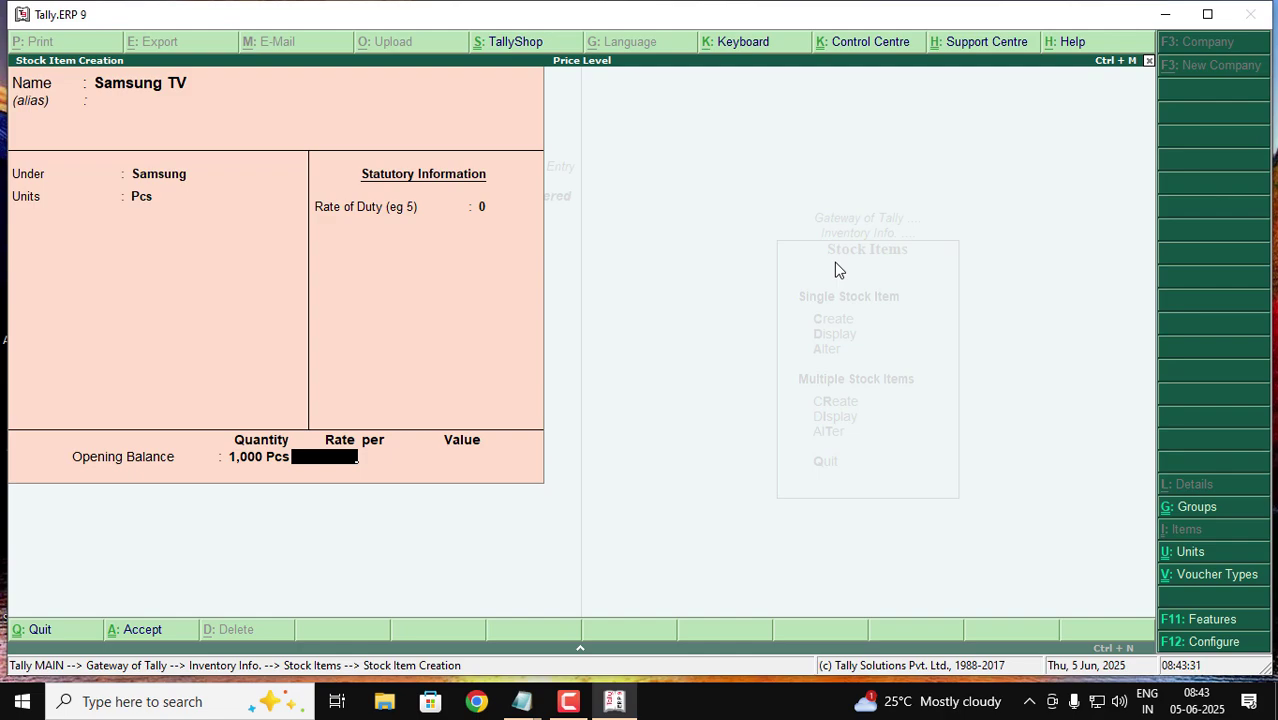
pyautogui.write('4000')
pyautogui.press('Return')
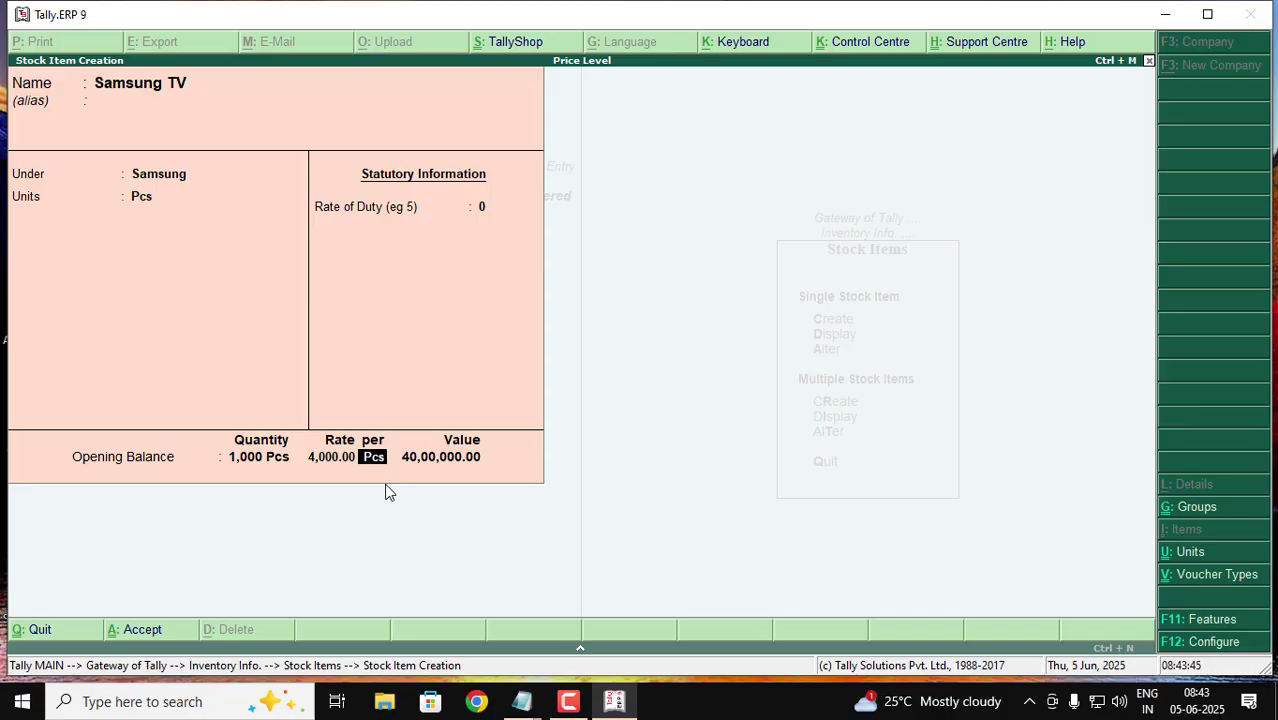
pyautogui.press('Return')
pyautogui.press('Return')
pyautogui.press('Return')
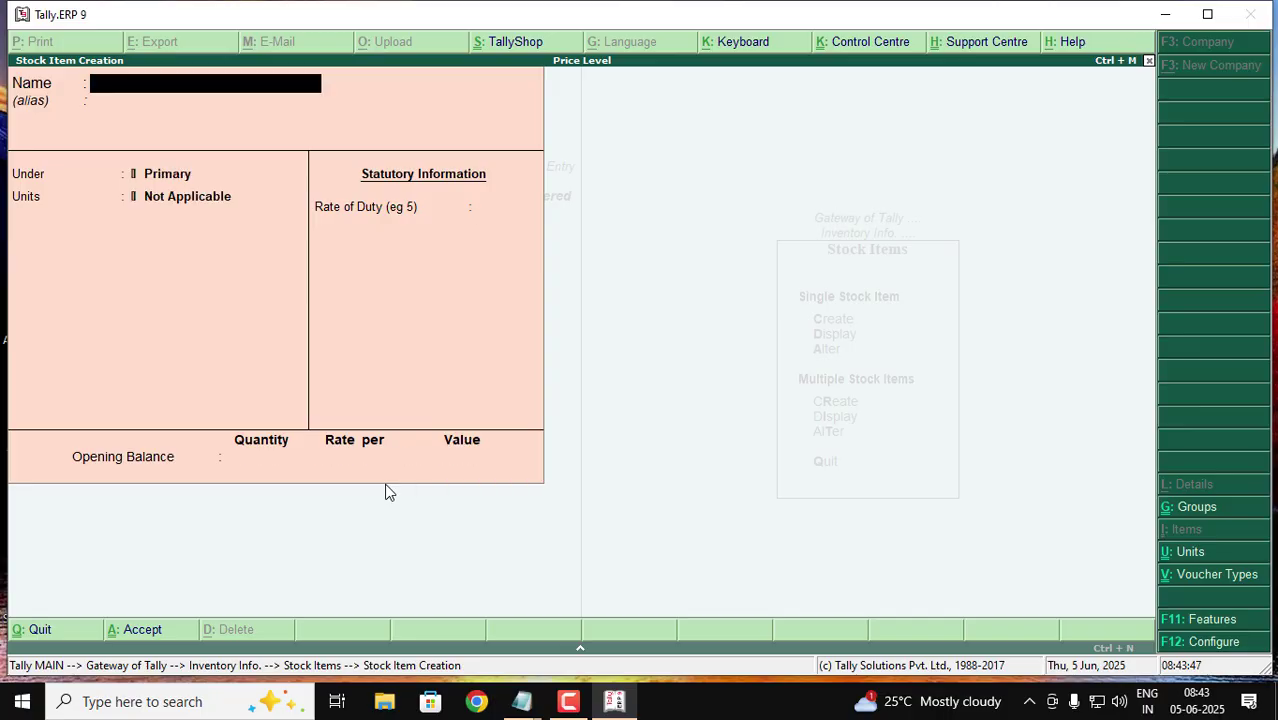
pyautogui.press('Escape')
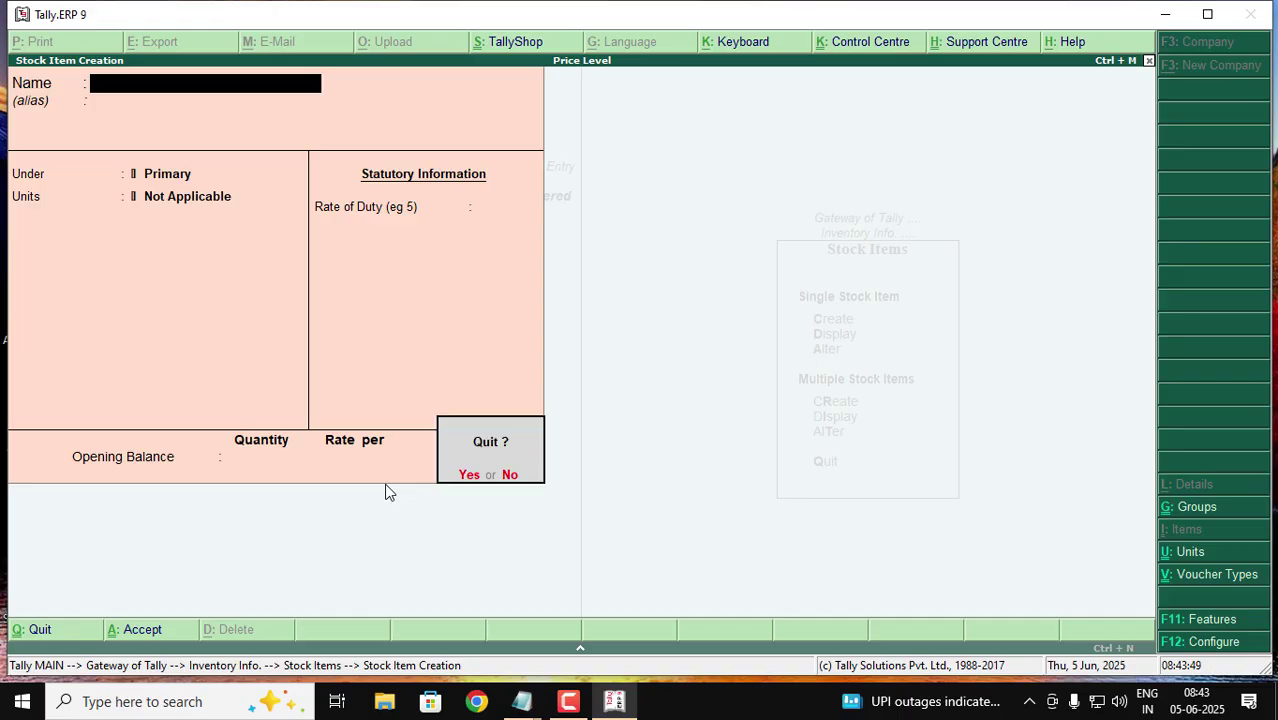
pyautogui.press('Return')
pyautogui.press('Escape')
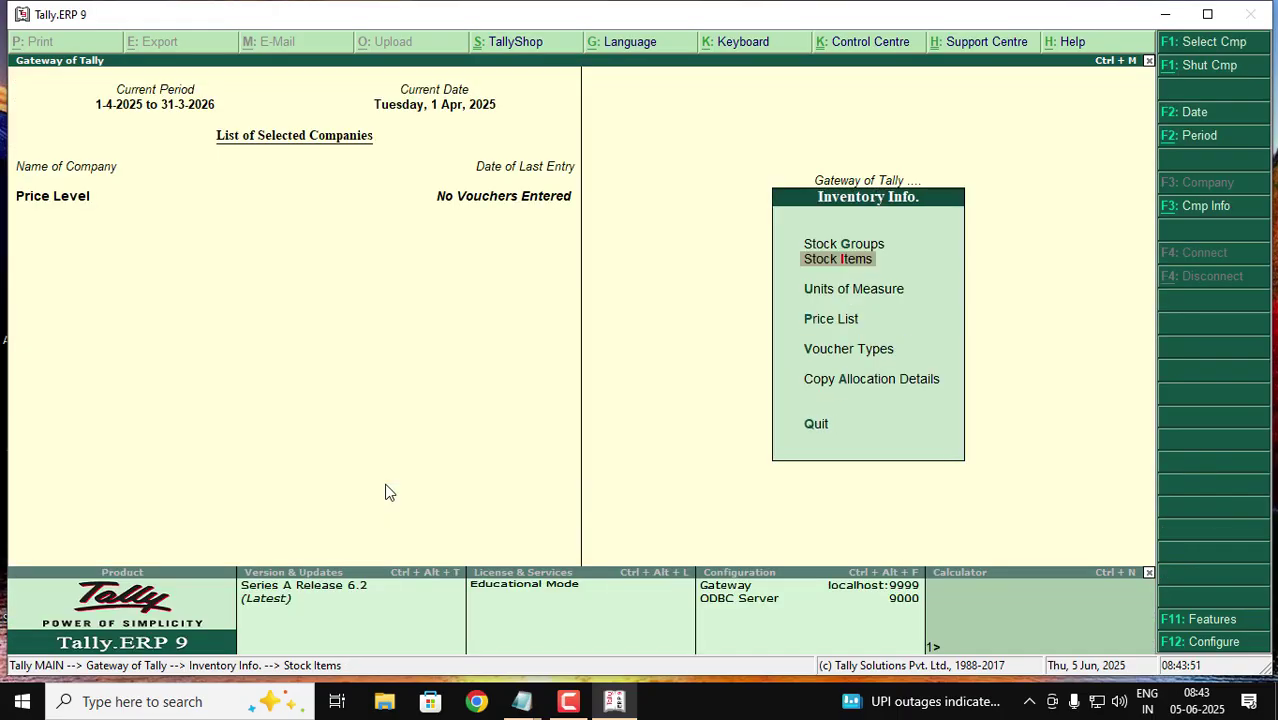
# - Open the price list for the Samsung stock group at the Whole Sale level, applicable from 1-Apr-2025, with Samsung TV as its first item
pyautogui.press('Down')
pyautogui.press('Down')
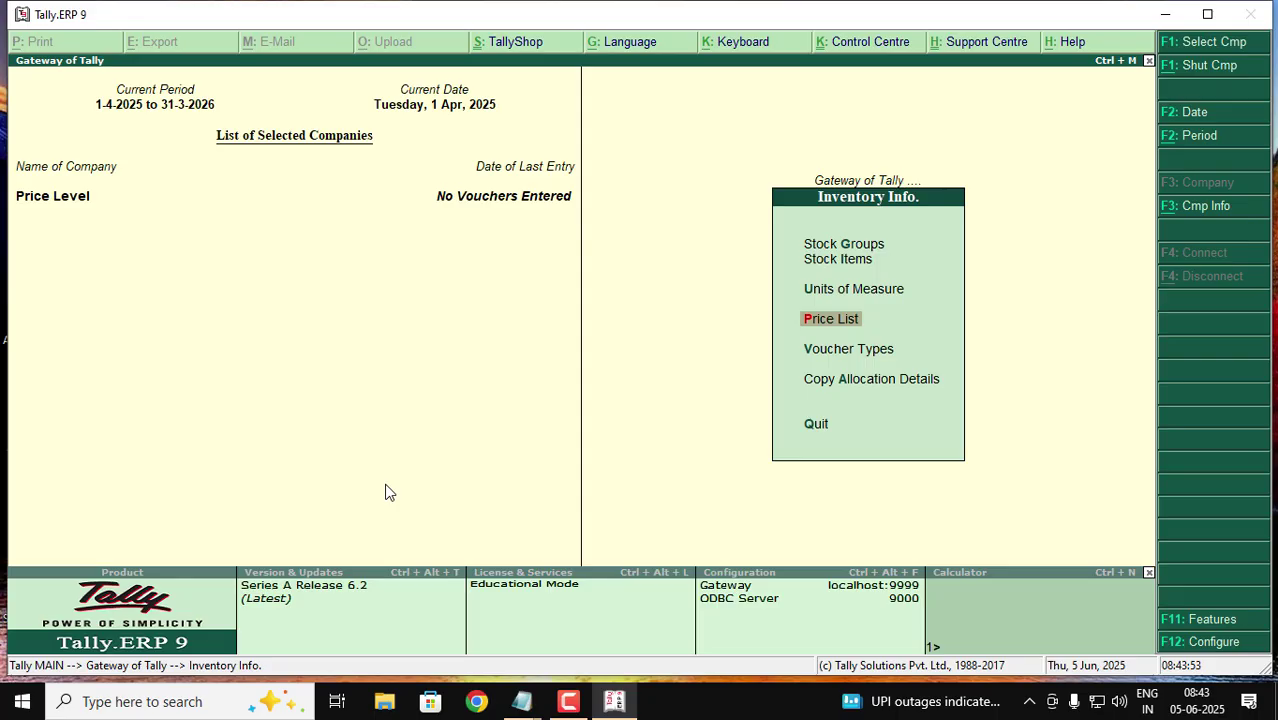
pyautogui.press('Return')
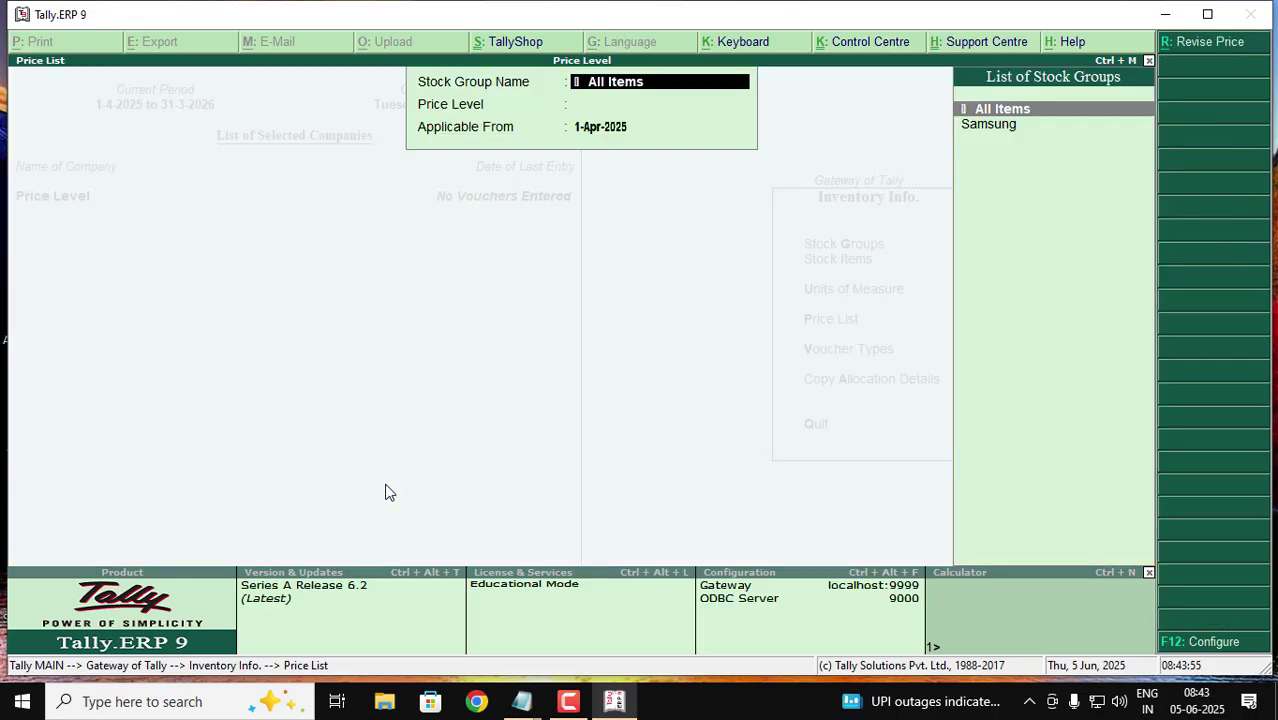
pyautogui.press('Down')
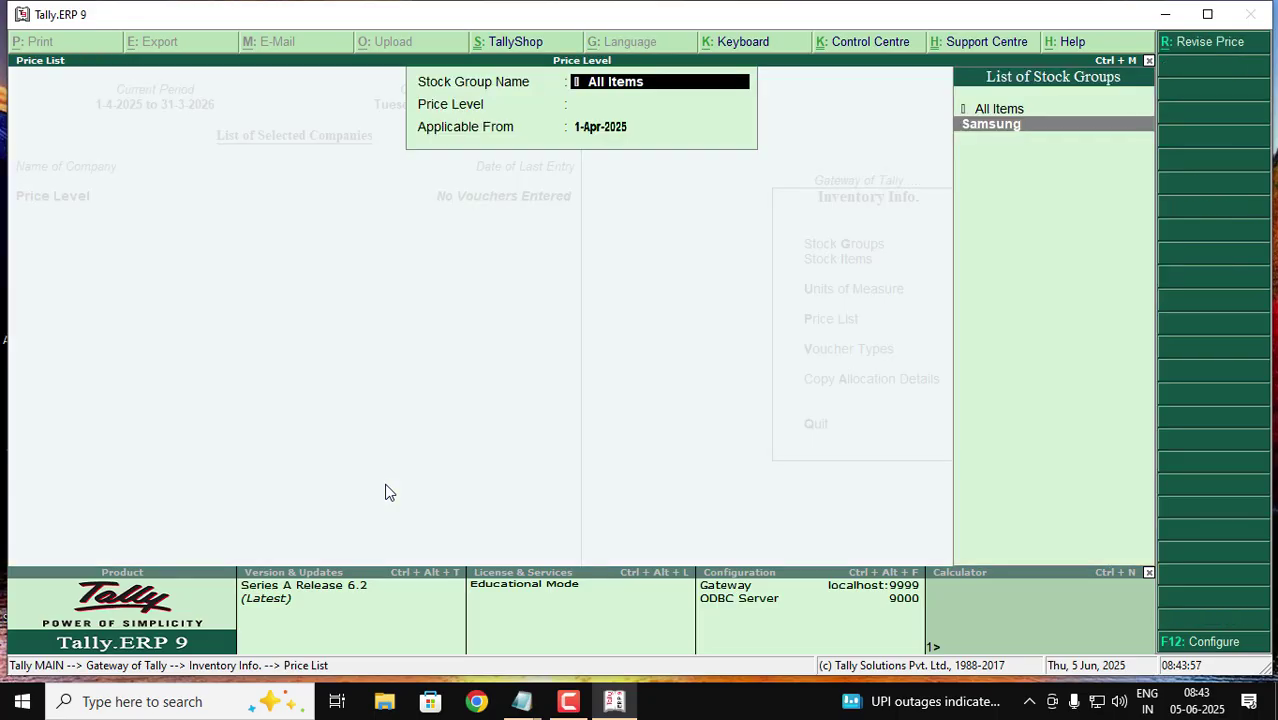
pyautogui.press('Return')
pyautogui.press('Down')
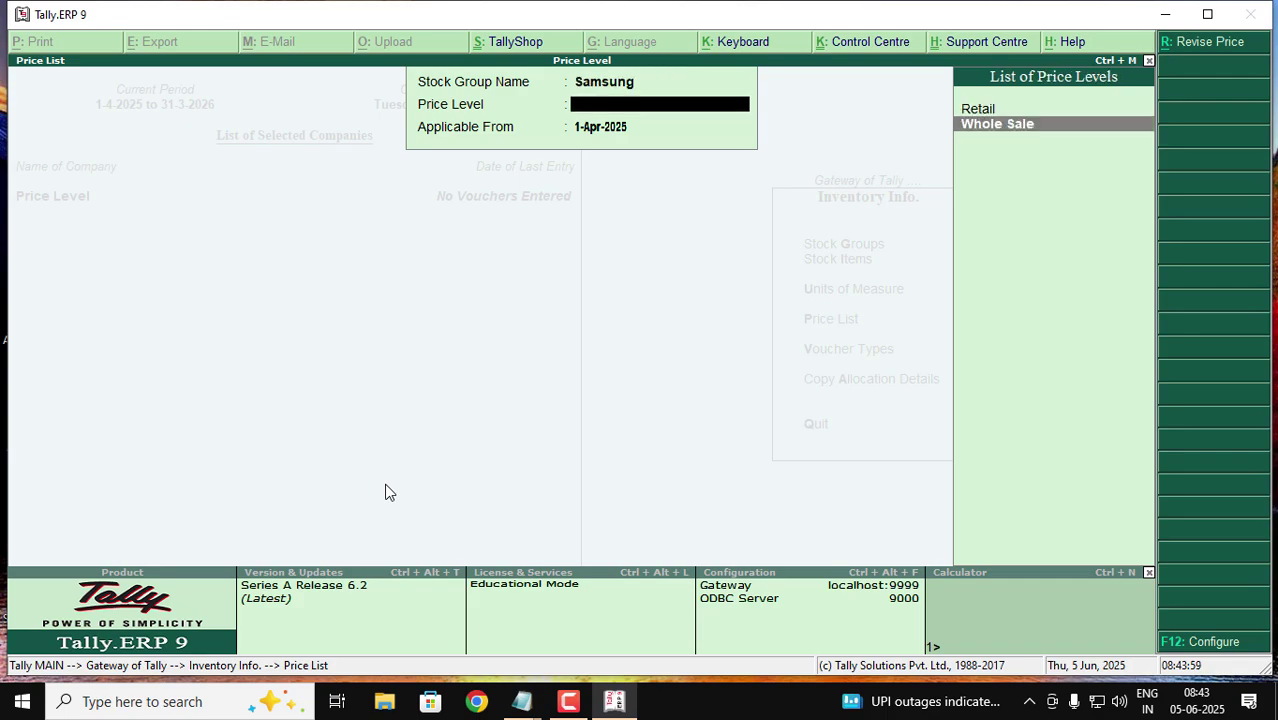
pyautogui.press('Up')
pyautogui.press('Down')
pyautogui.press('Return')
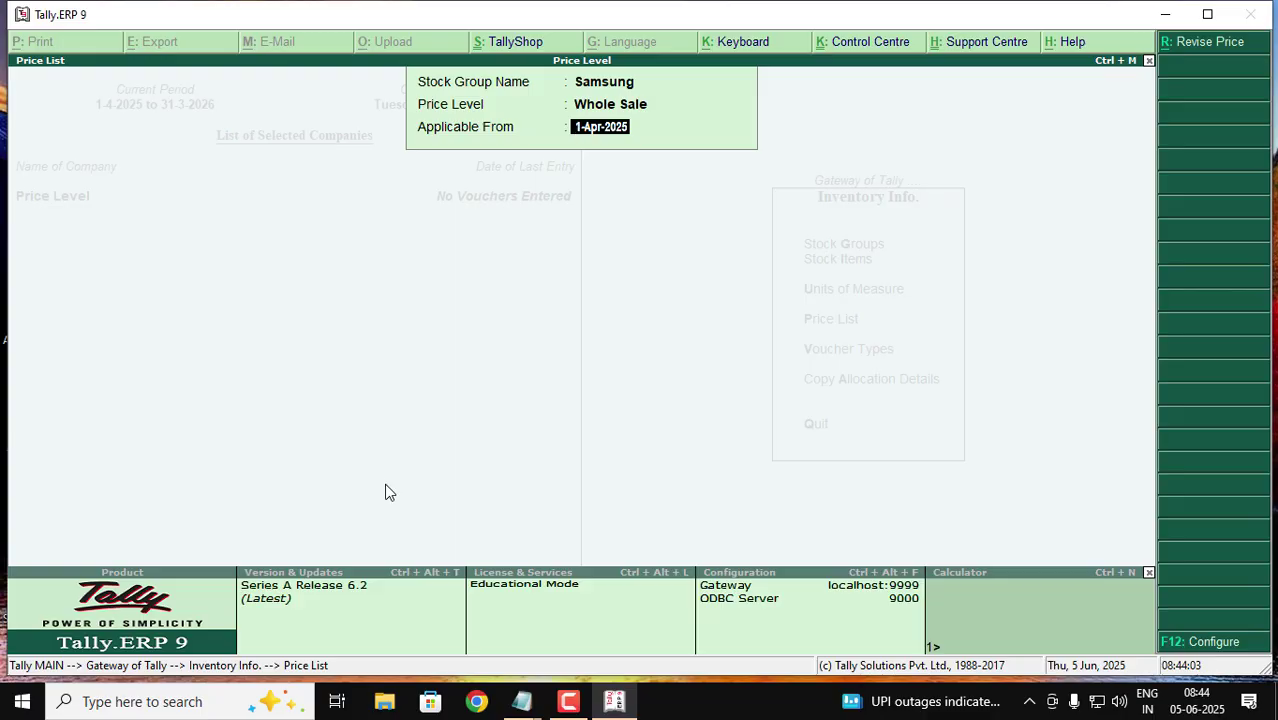
pyautogui.press('Return')
pyautogui.press('Return')
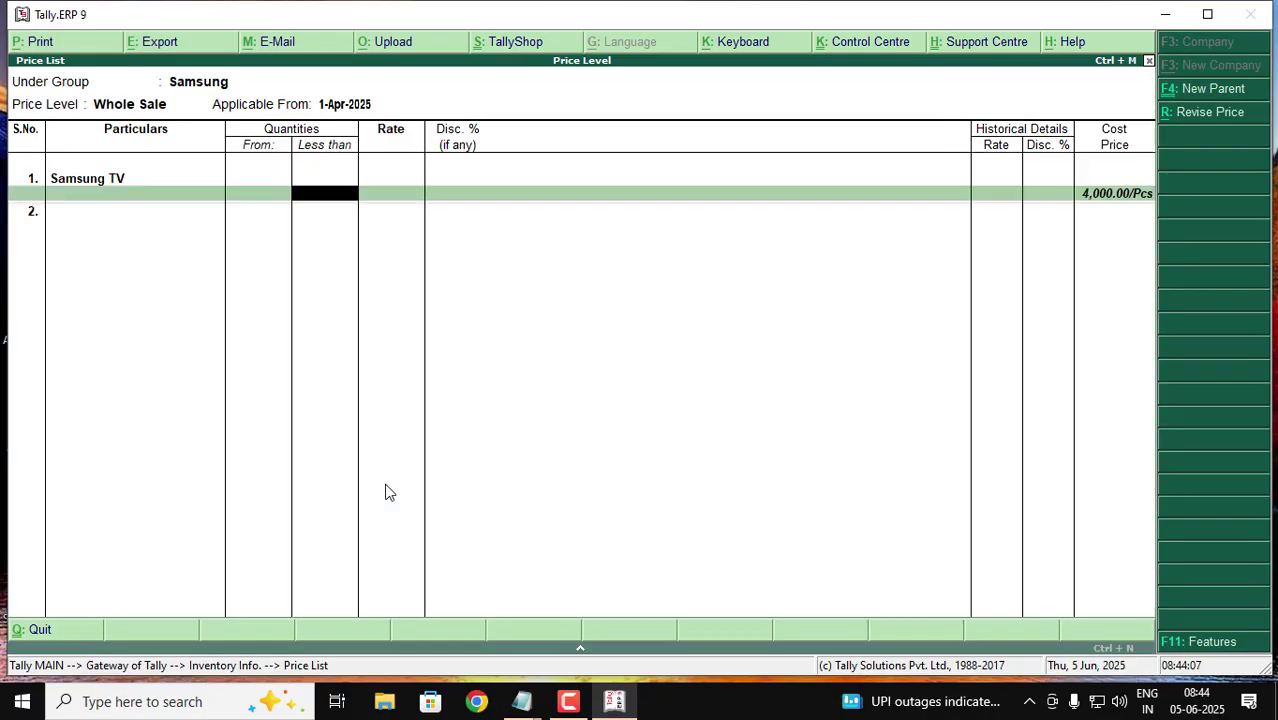
# - Enter the first Whole Sale slab for Samsung TV: less than 100 Pcs at a rate of 6,000 with 10% discount
pyautogui.write('1000')
pyautogui.press('BackSpace')
pyautogui.press('Return')
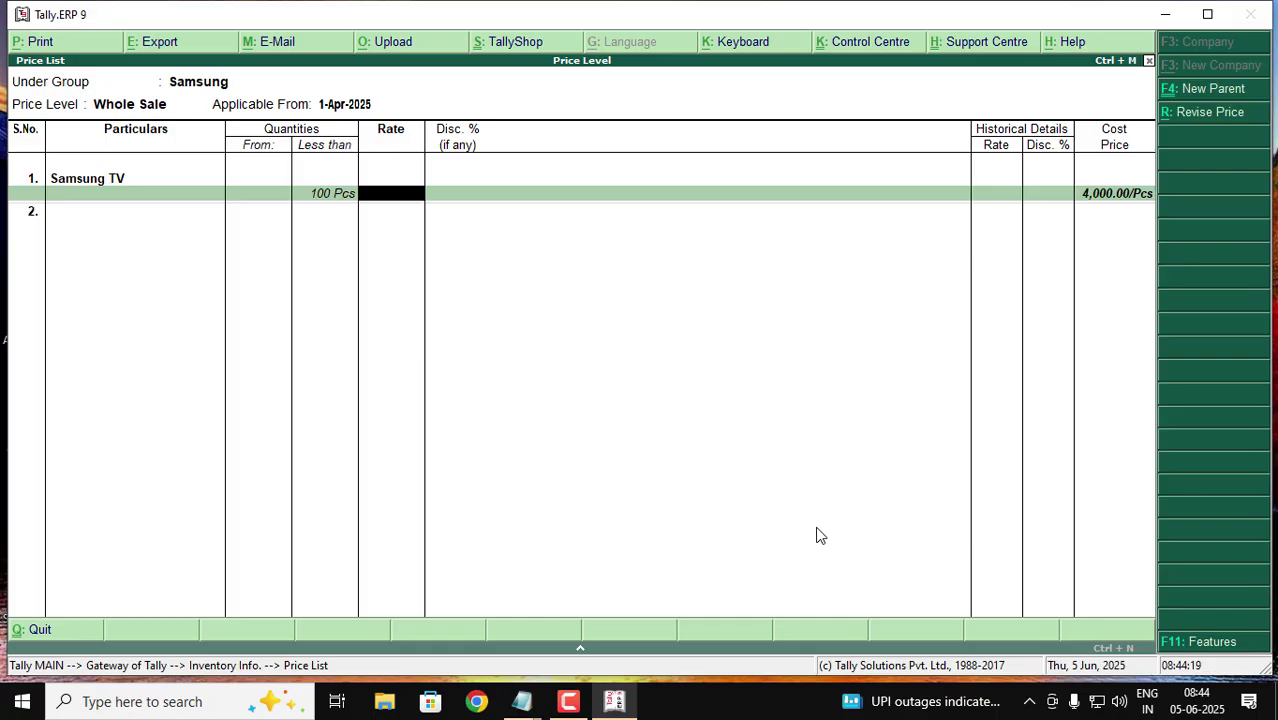
pyautogui.write('6000')
pyautogui.press('Return')
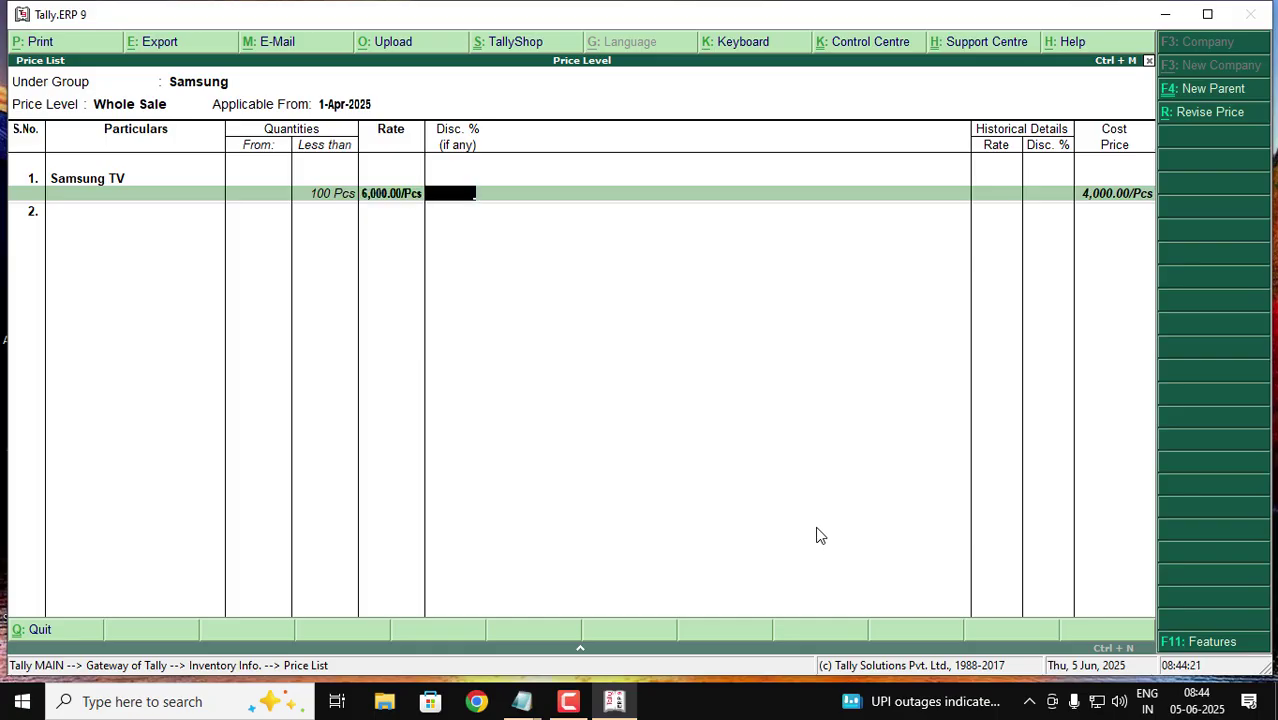
pyautogui.write('10')
pyautogui.press('Return')
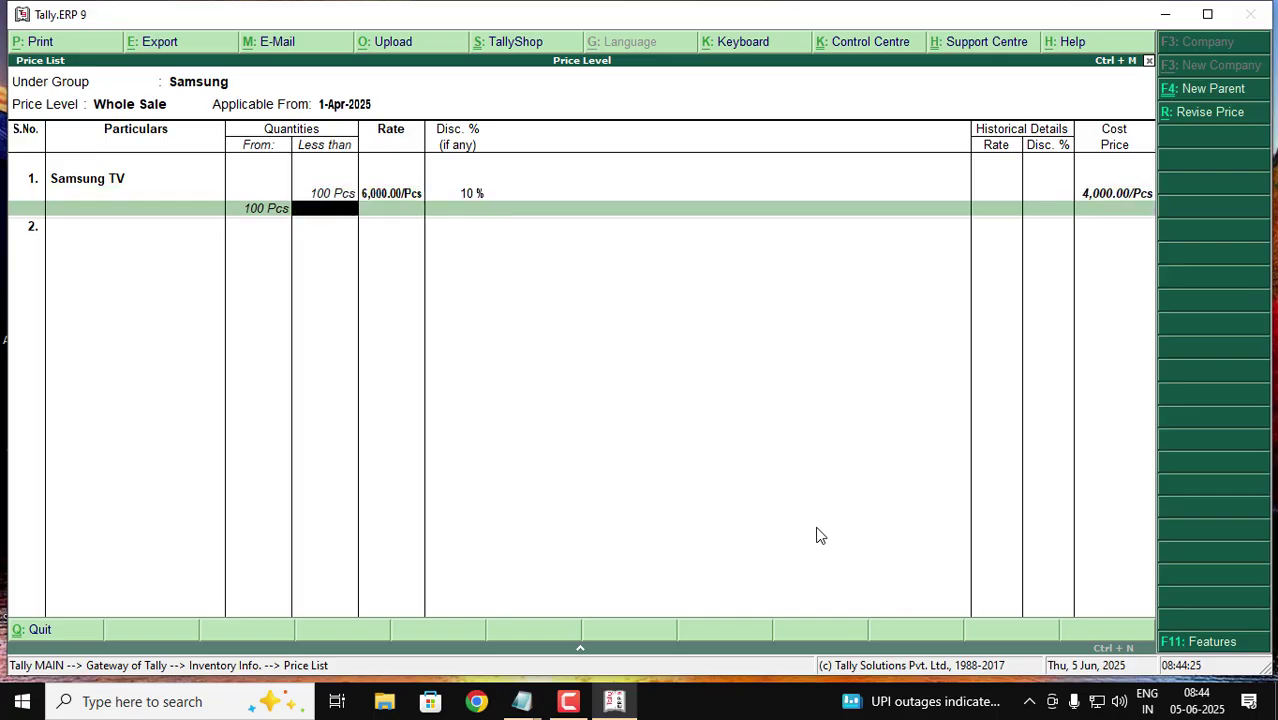
# - Add a Whole Sale slab for 100 to less than 500 Pcs at a rate of 6,000 with 20% discount
pyautogui.write('5000')
pyautogui.press('BackSpace')
pyautogui.press('Return')
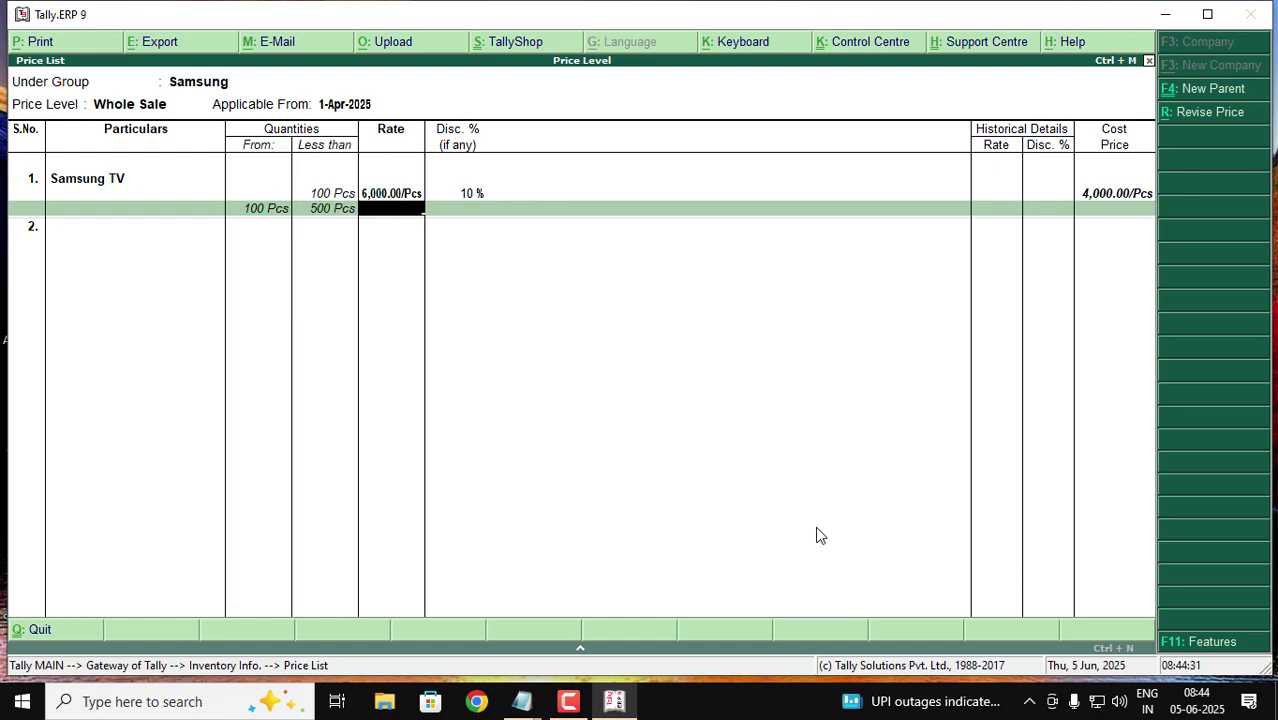
pyautogui.write('6000')
pyautogui.press('Return')
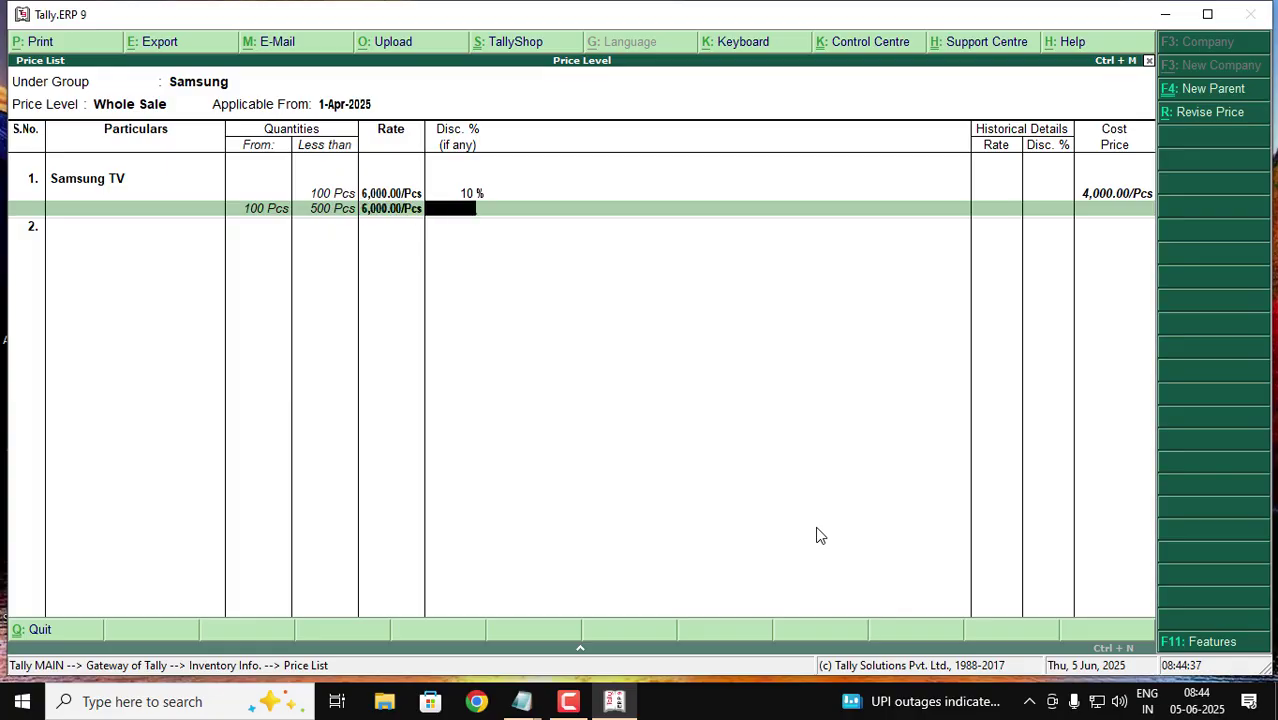
pyautogui.write('20')
pyautogui.press('Return')
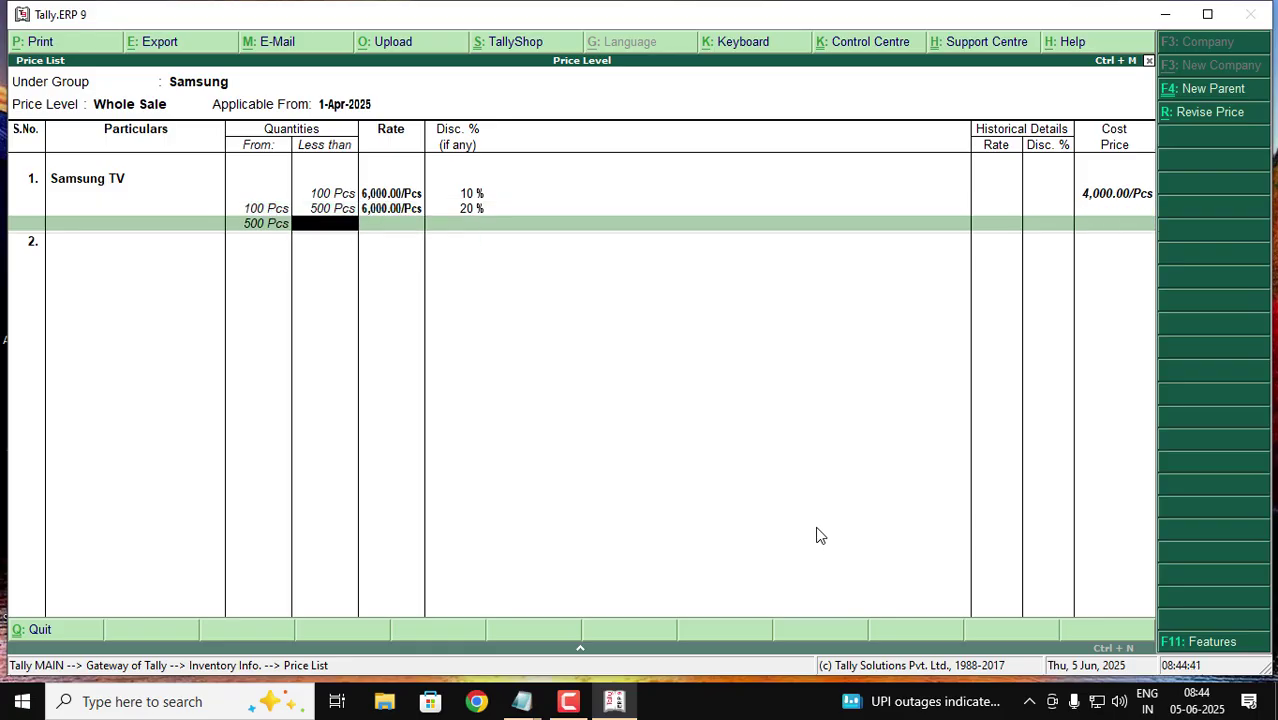
# - Add an open-ended Whole Sale slab from 500 Pcs at a rate of 4,500 without discount, and save the price list
pyautogui.press('Return')
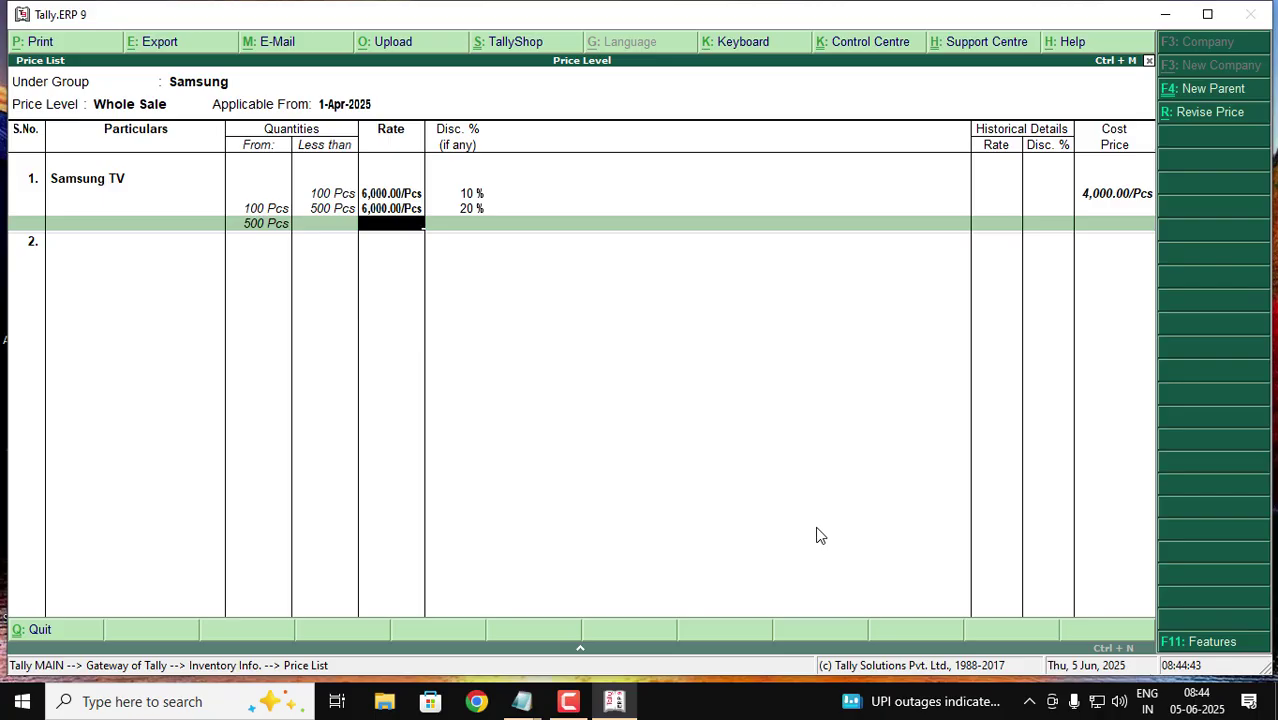
pyautogui.write('450')
pyautogui.press('Return')
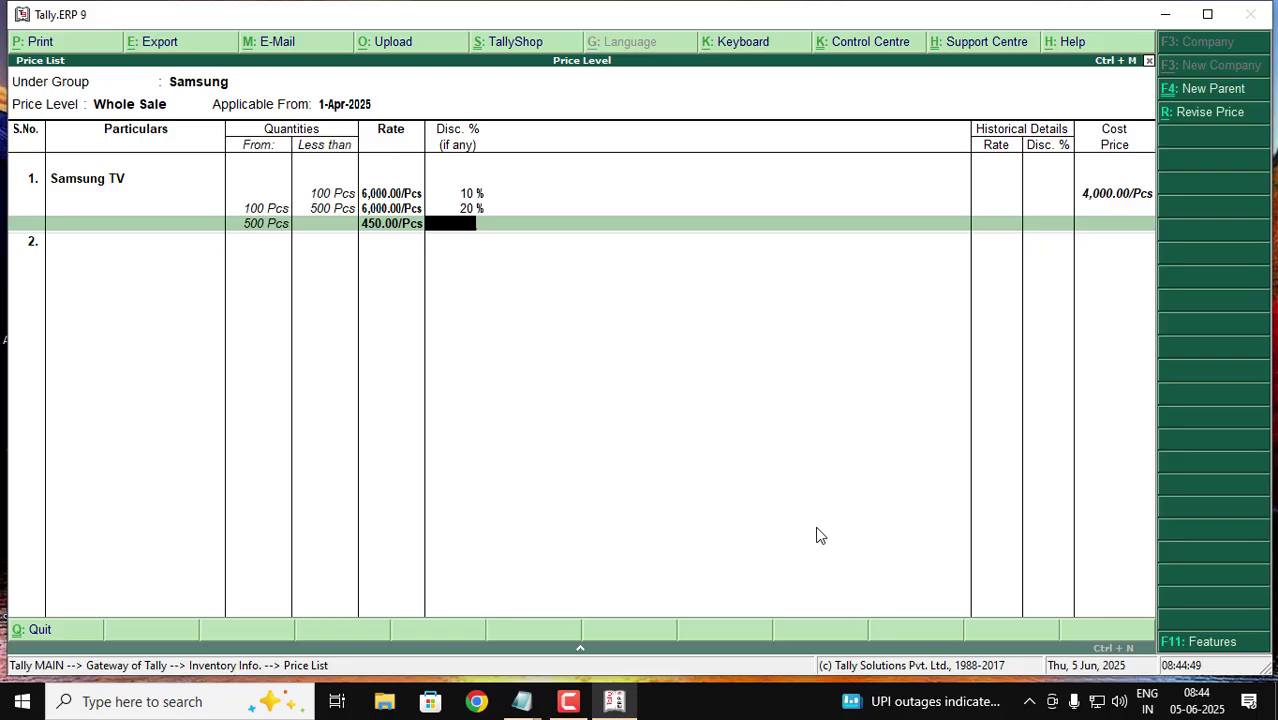
pyautogui.press('BackSpace')
pyautogui.write('4500')
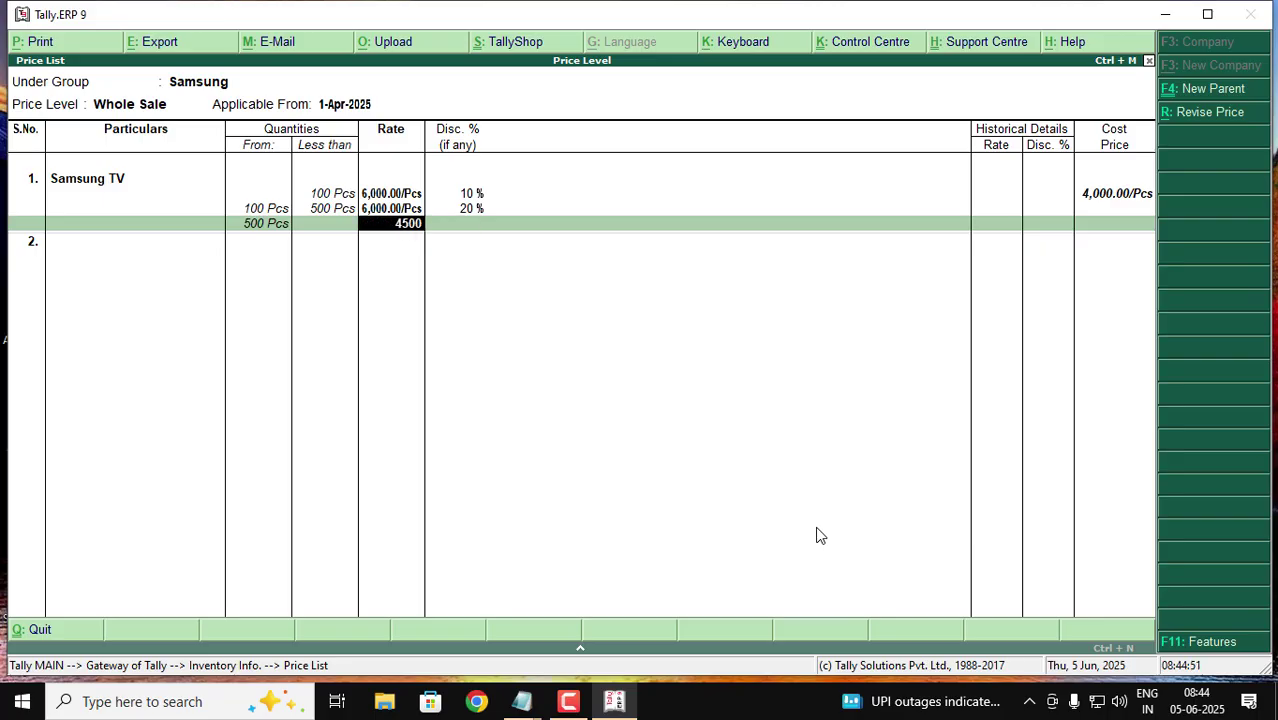
pyautogui.press('Return')
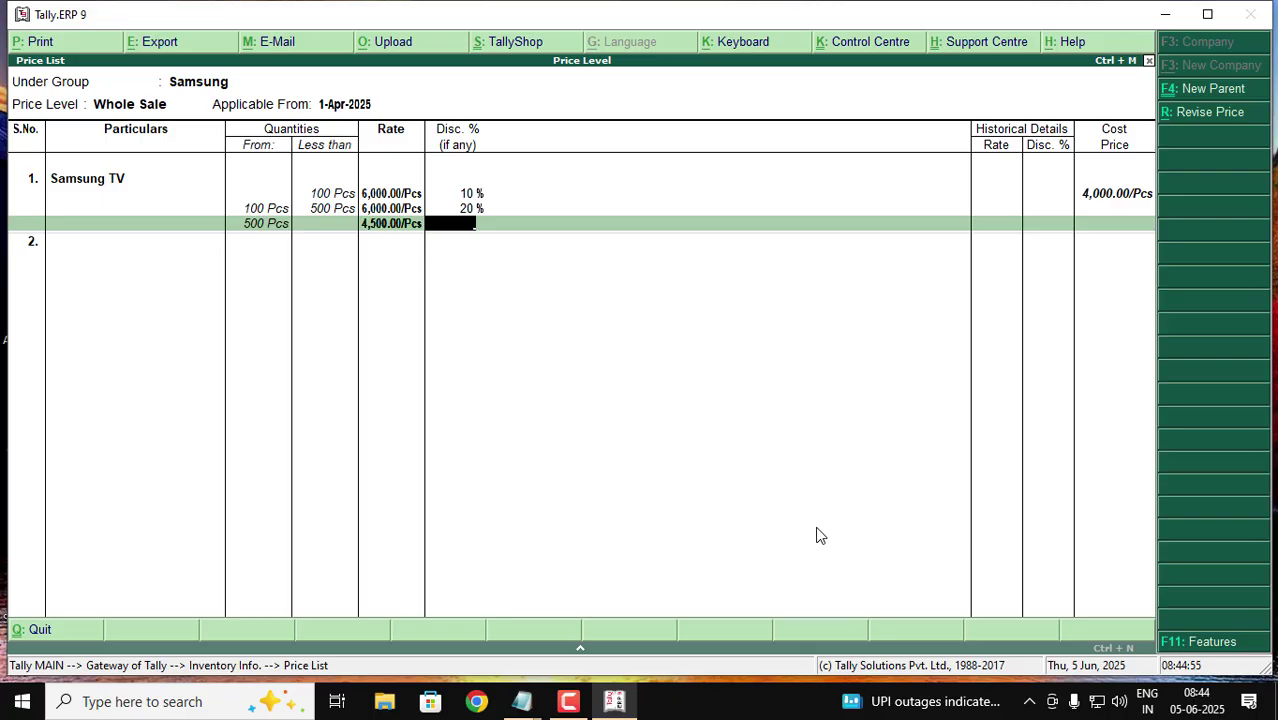
pyautogui.press('Return')
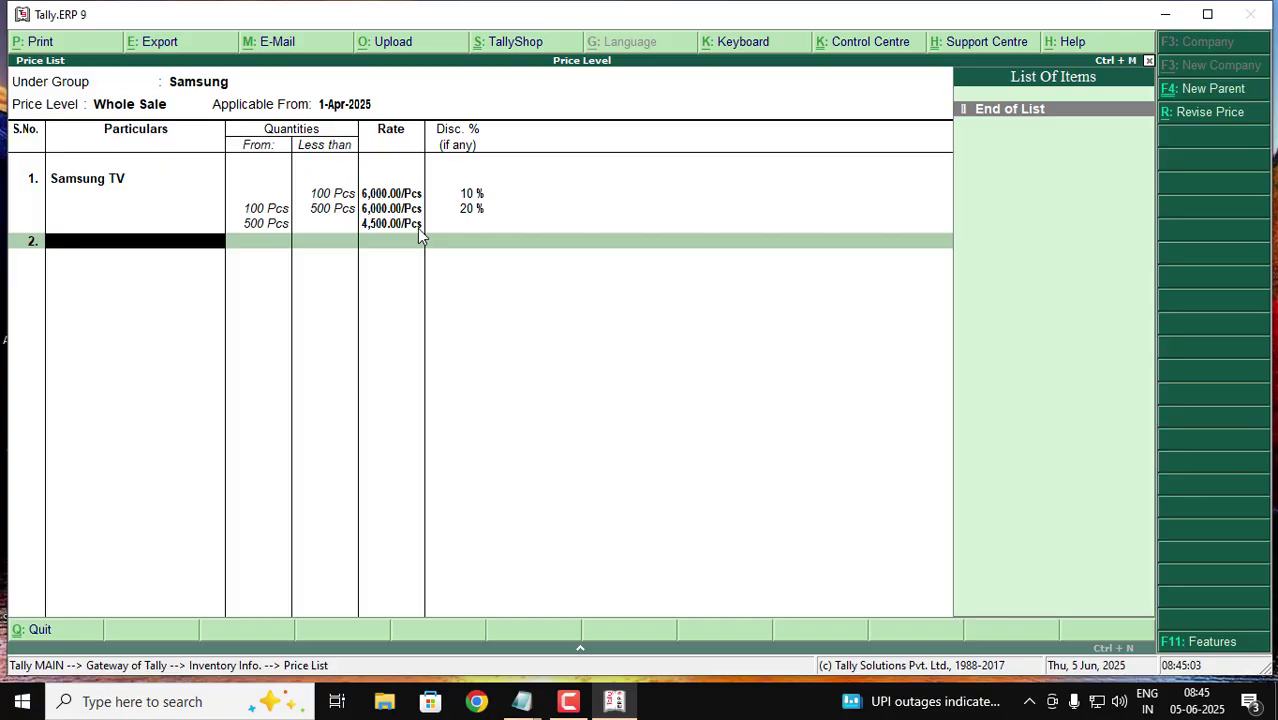
pyautogui.press('Return')
pyautogui.press('Return')
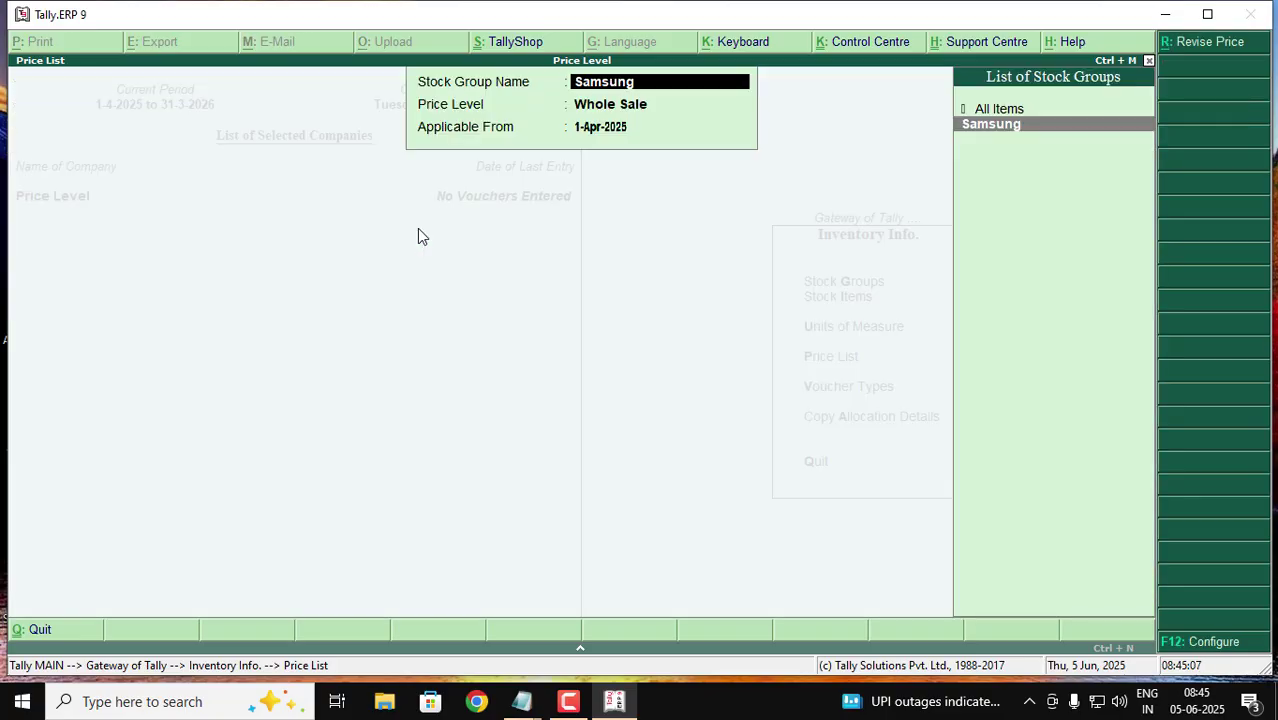
# - Open the Samsung group's price list at the Retail level, applicable from 1-Apr-2025, and select Samsung TV as its first item
pyautogui.press('Return')
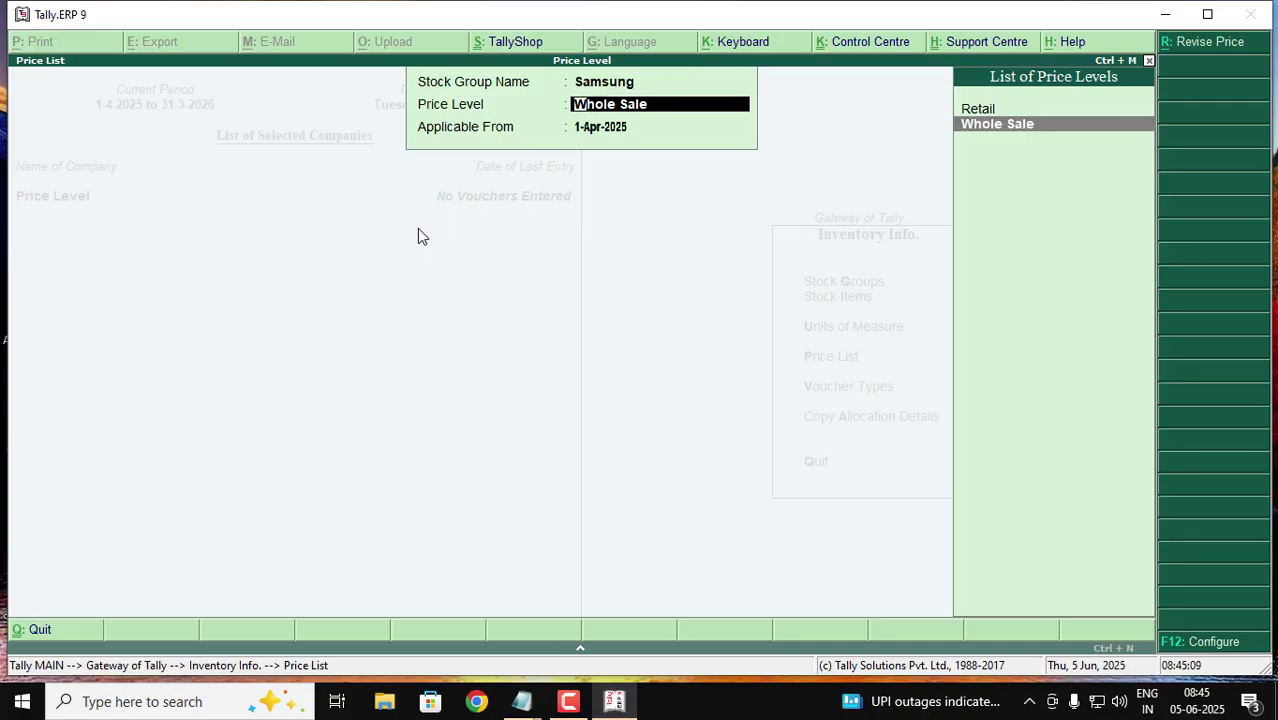
pyautogui.press('Up')
pyautogui.press('Return')
pyautogui.press('Return')
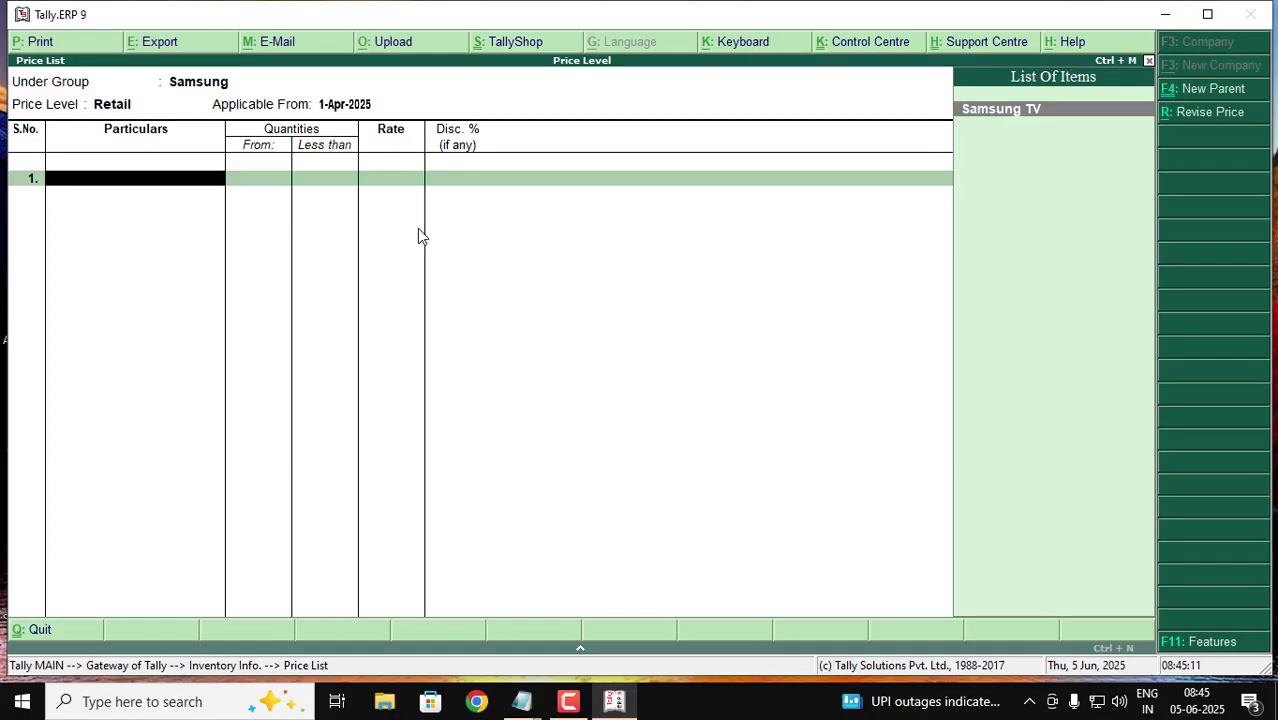
pyautogui.press('Return')
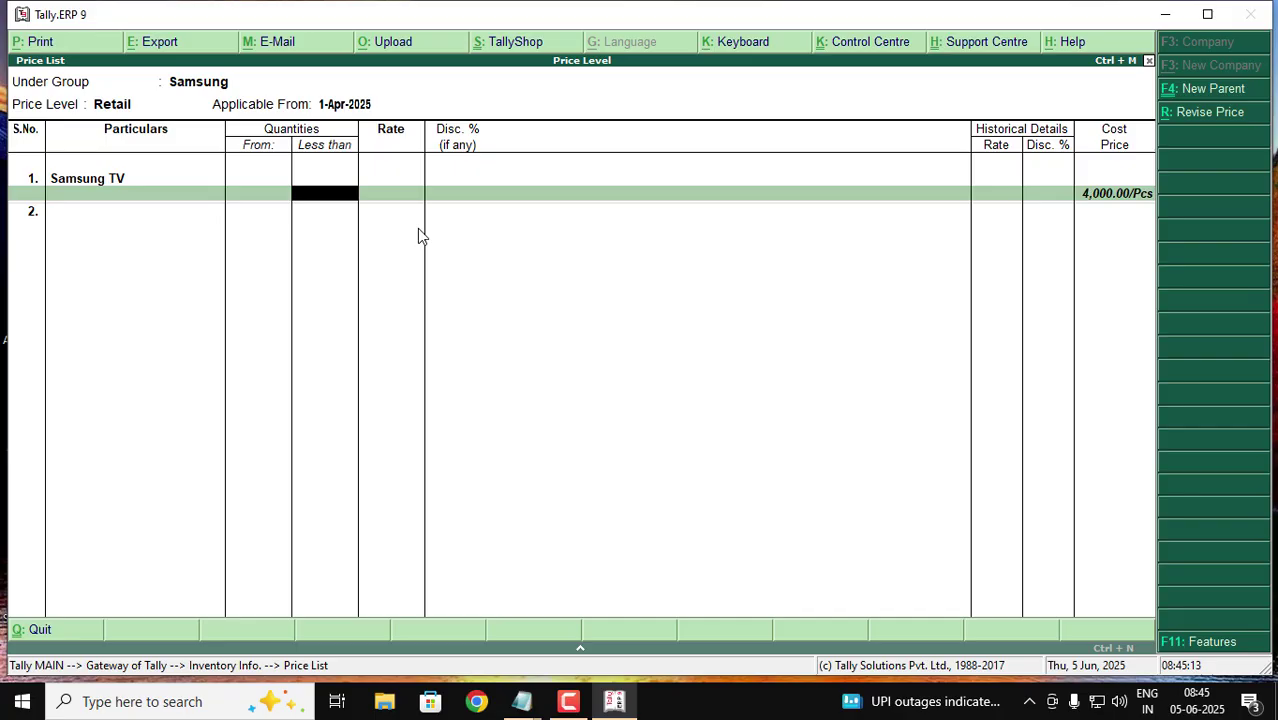
# - Enter the first Retail slab for Samsung TV: less than 10 Pcs at a rate of 7,000 with 2% discount
pyautogui.write('10')
pyautogui.press('Return')
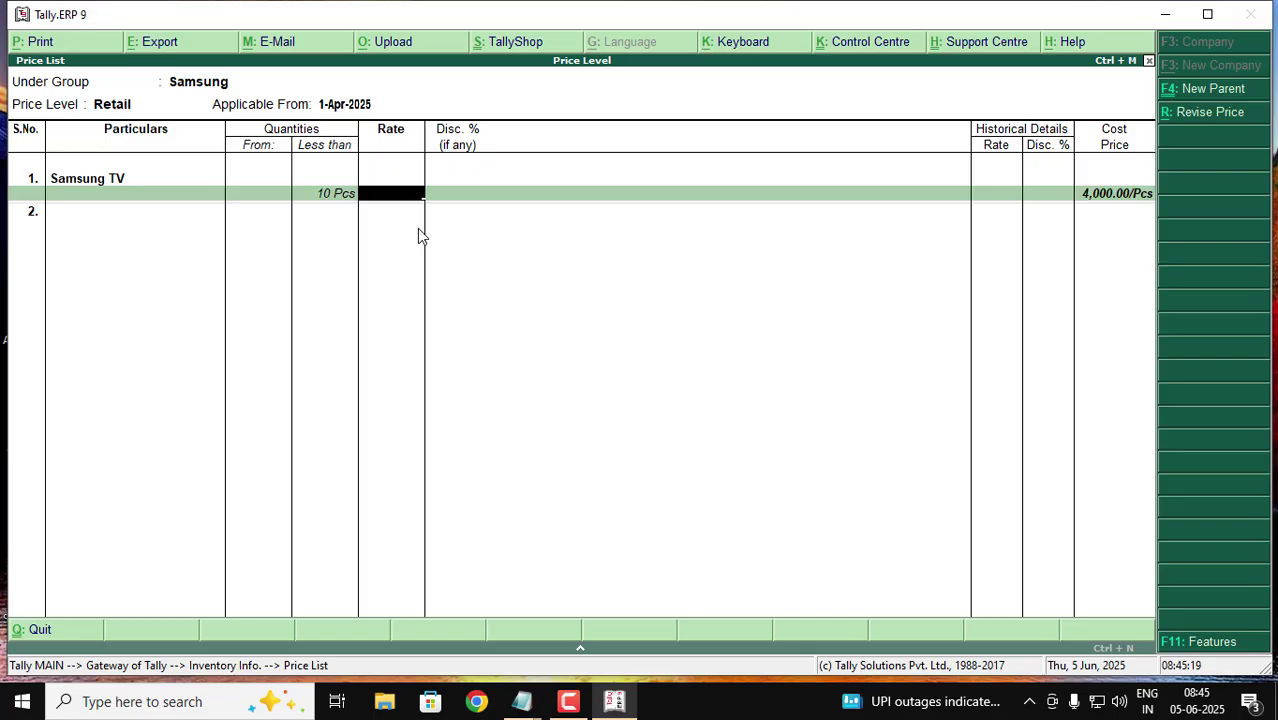
pyautogui.write('000')
pyautogui.press('Return')
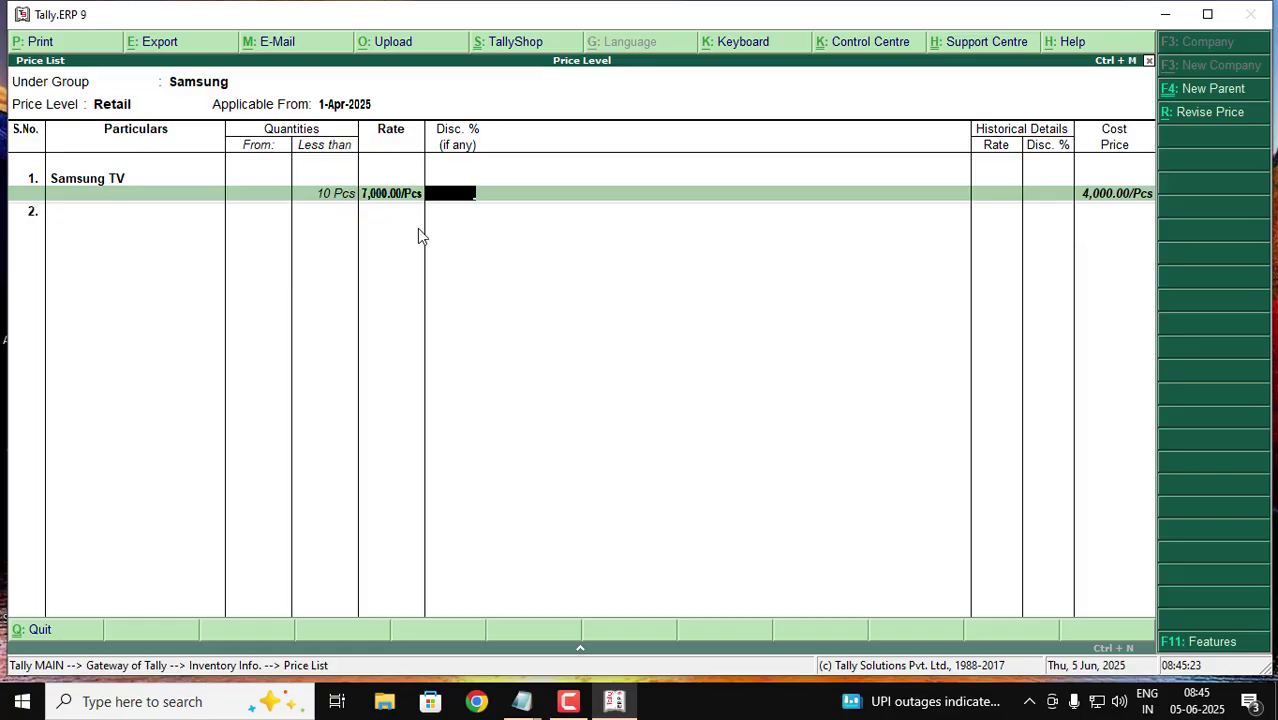
pyautogui.write('2')
pyautogui.press('Return')
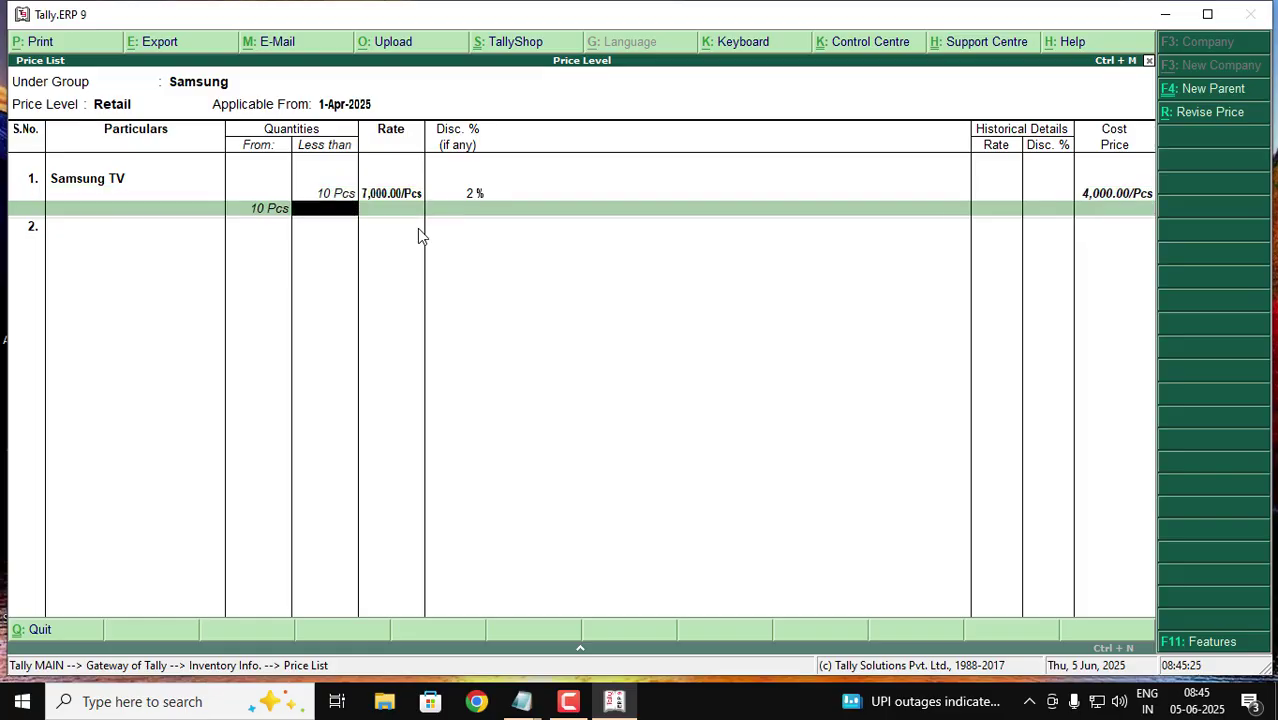
# - Add a Retail slab for 10 to less than 50 Pcs at a rate of 6,000 with 1% discount
pyautogui.write('50')
pyautogui.press('Return')
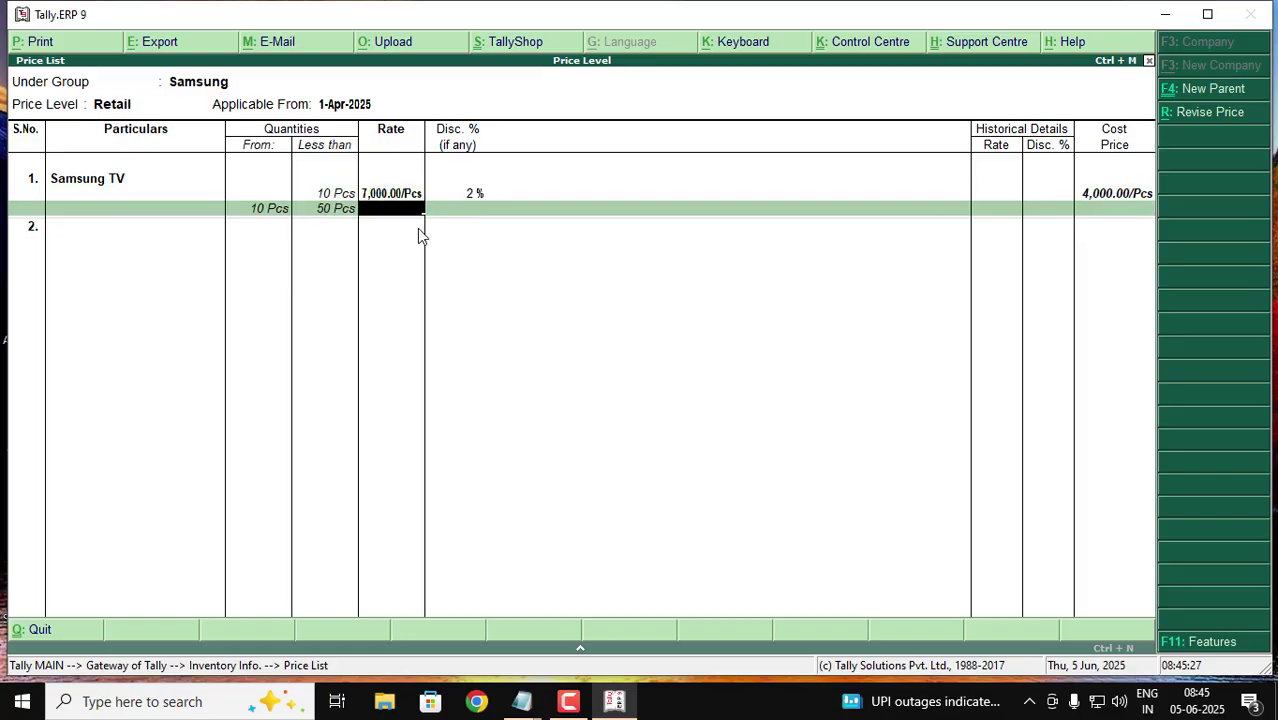
pyautogui.write('6000')
pyautogui.press('Return')
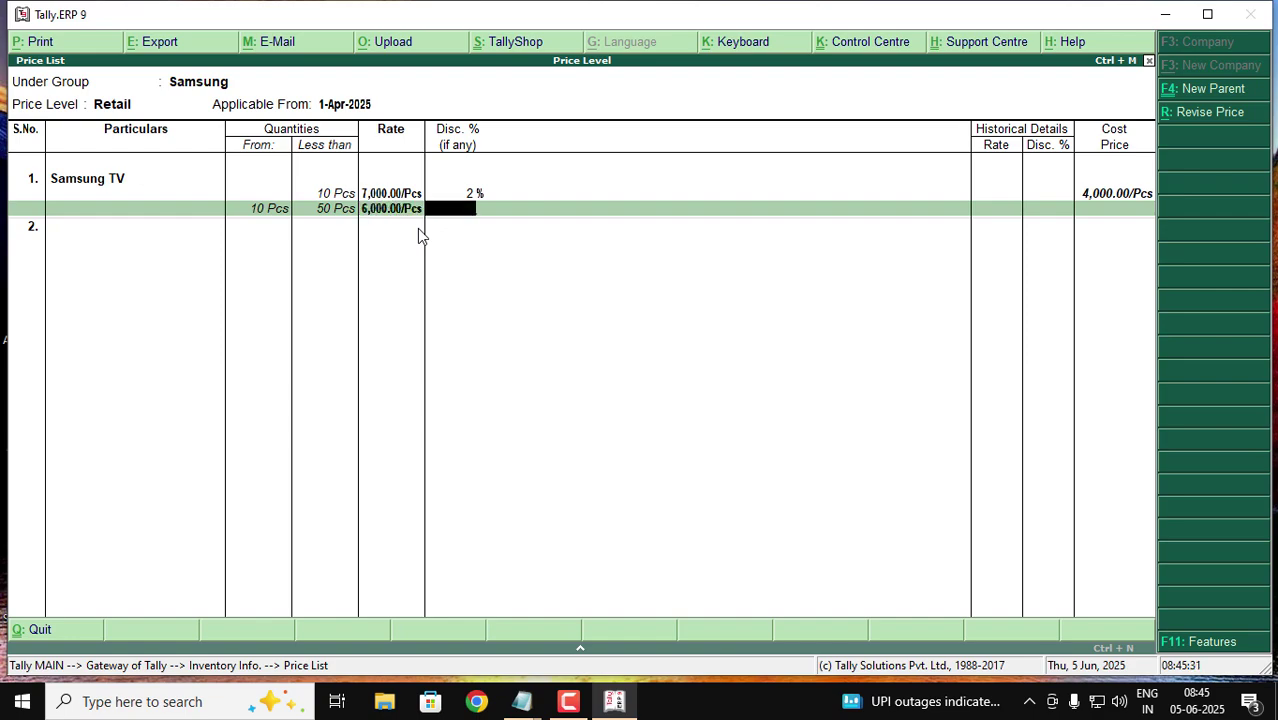
pyautogui.write('1')
pyautogui.press('Return')
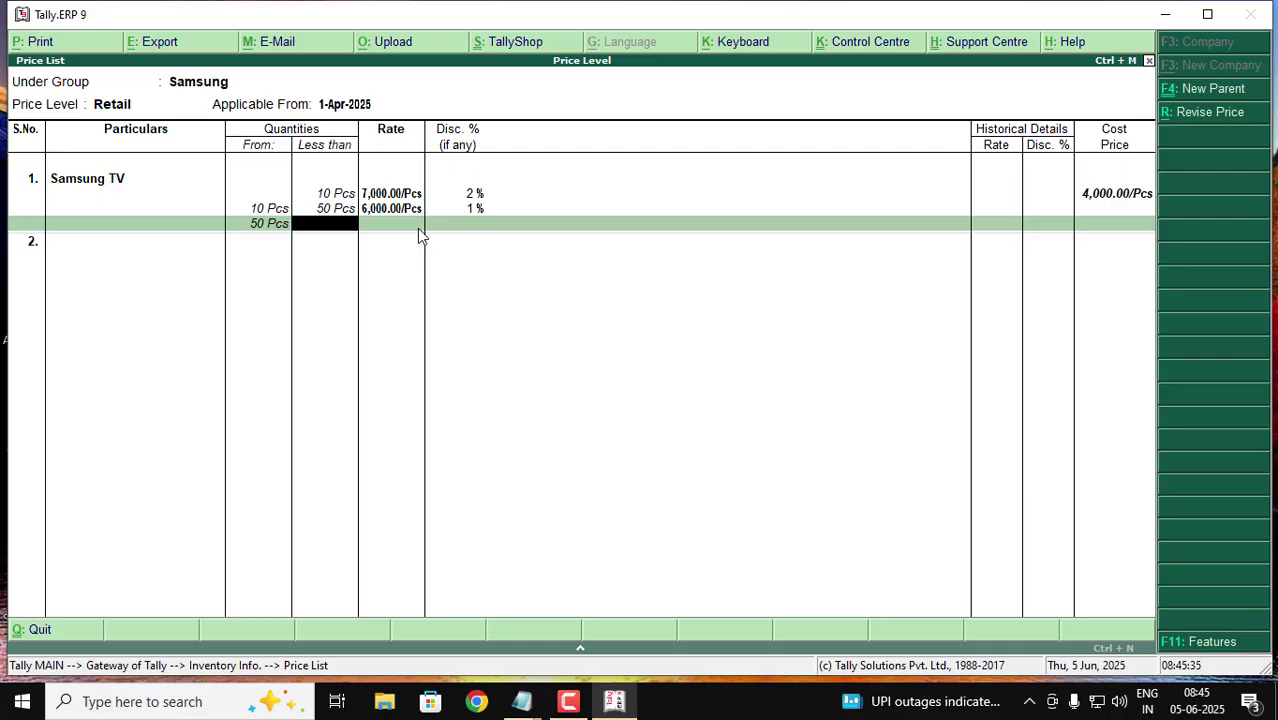
# - Add a Retail slab for 50 to less than 100 Pcs at a rate of 6,000 with 3% discount
pyautogui.write('1000')
pyautogui.press('BackSpace')
pyautogui.press('Return')
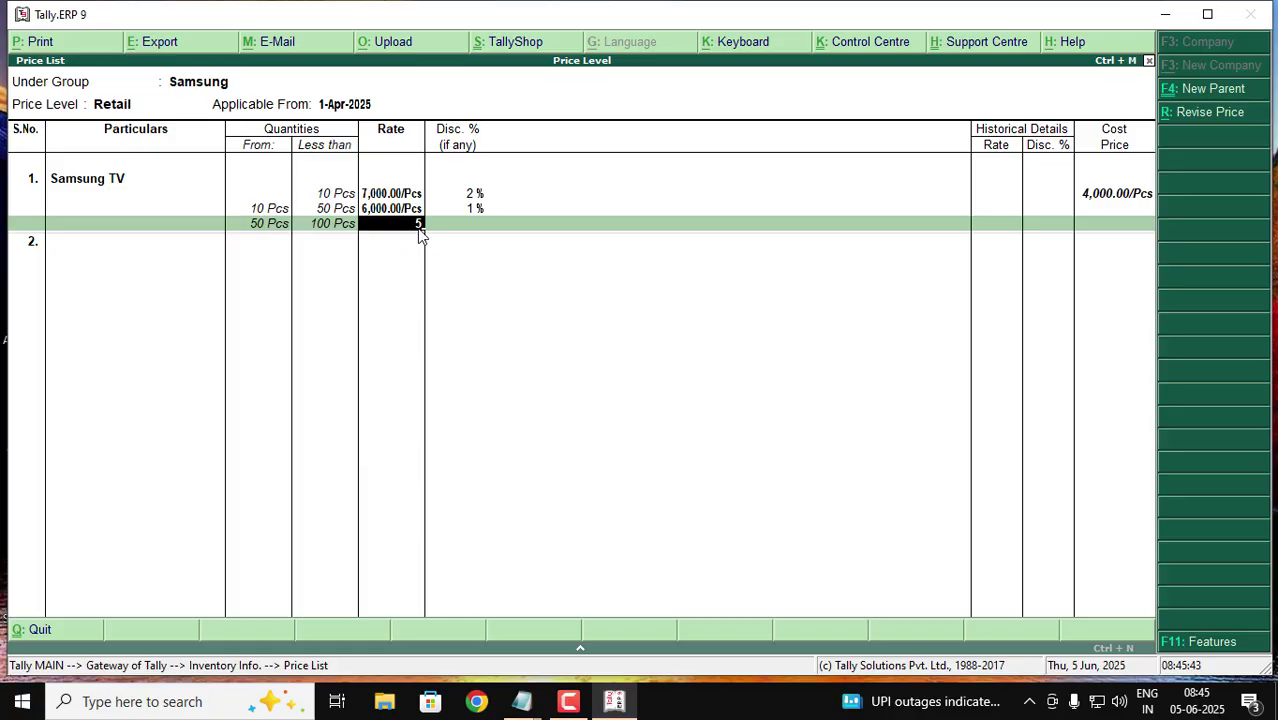
pyautogui.write('66')
pyautogui.press('BackSpace')
pyautogui.write('000')
pyautogui.press('Return')
pyautogui.write('3')
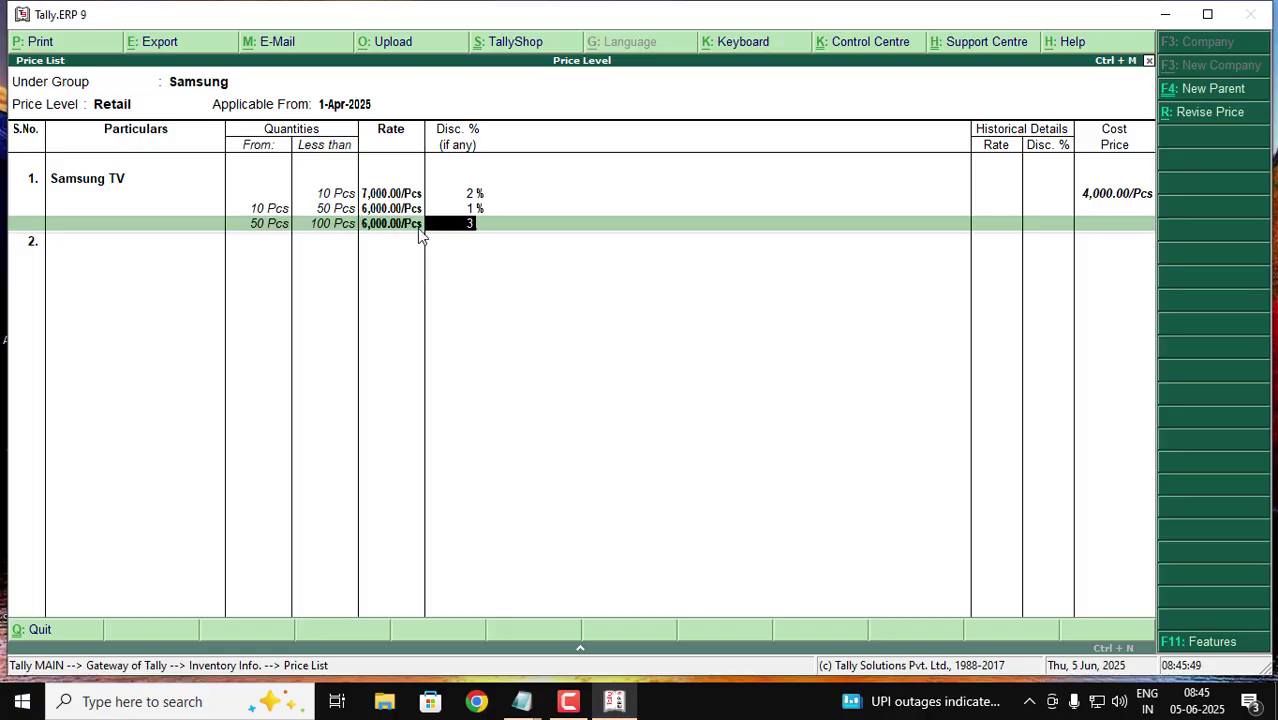
pyautogui.press('Return')
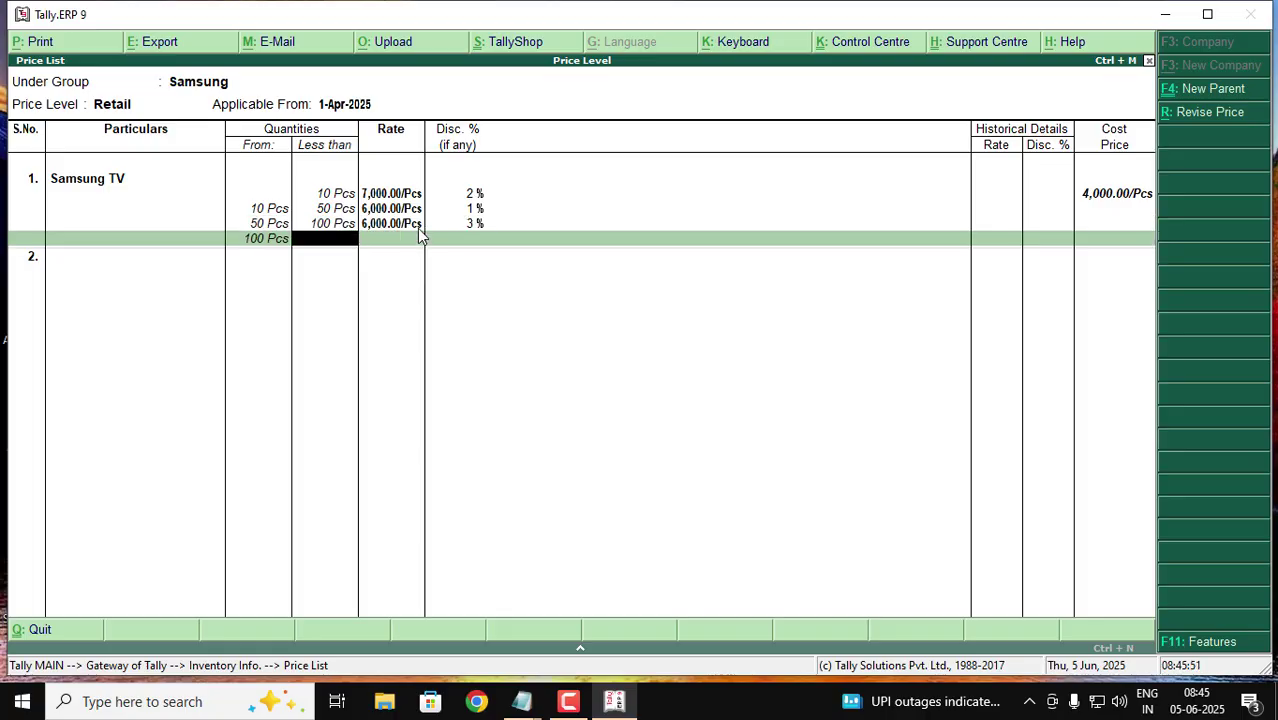
# - Add an open-ended Retail slab from 100 Pcs at a rate of 5,000 without discount, save the price list and leave price list entry
pyautogui.press('Return')
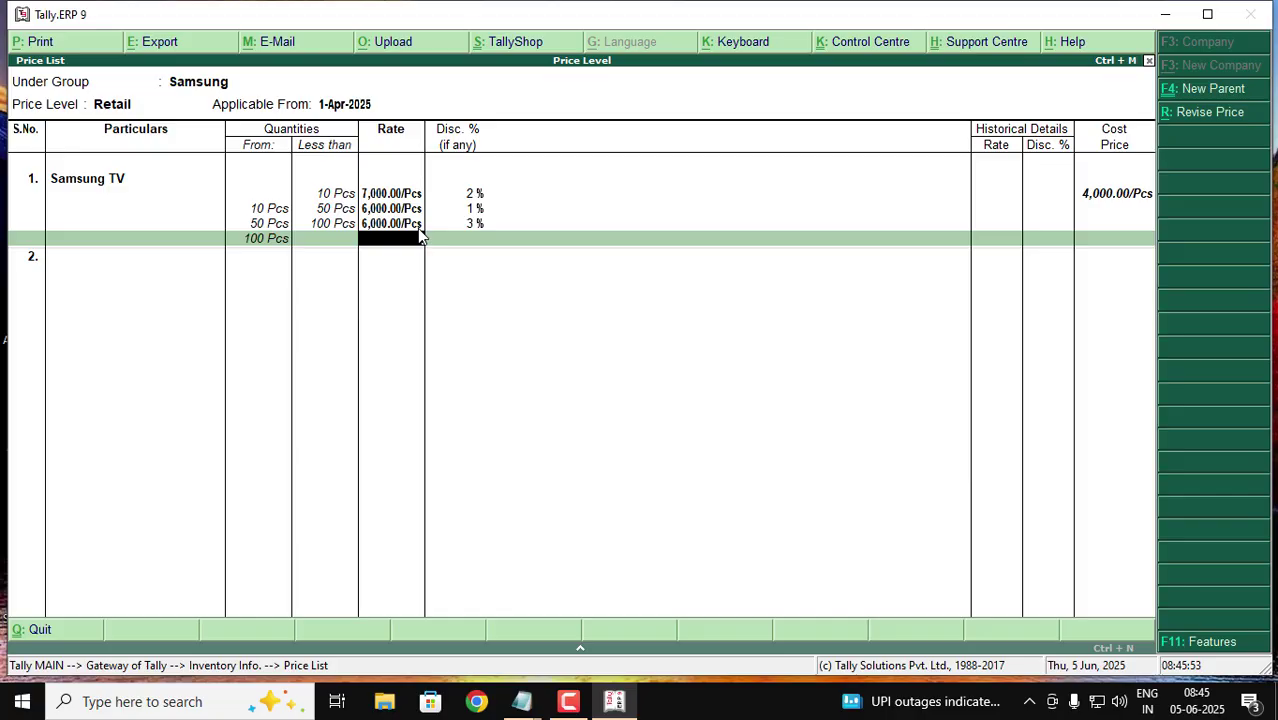
pyautogui.write('5000')
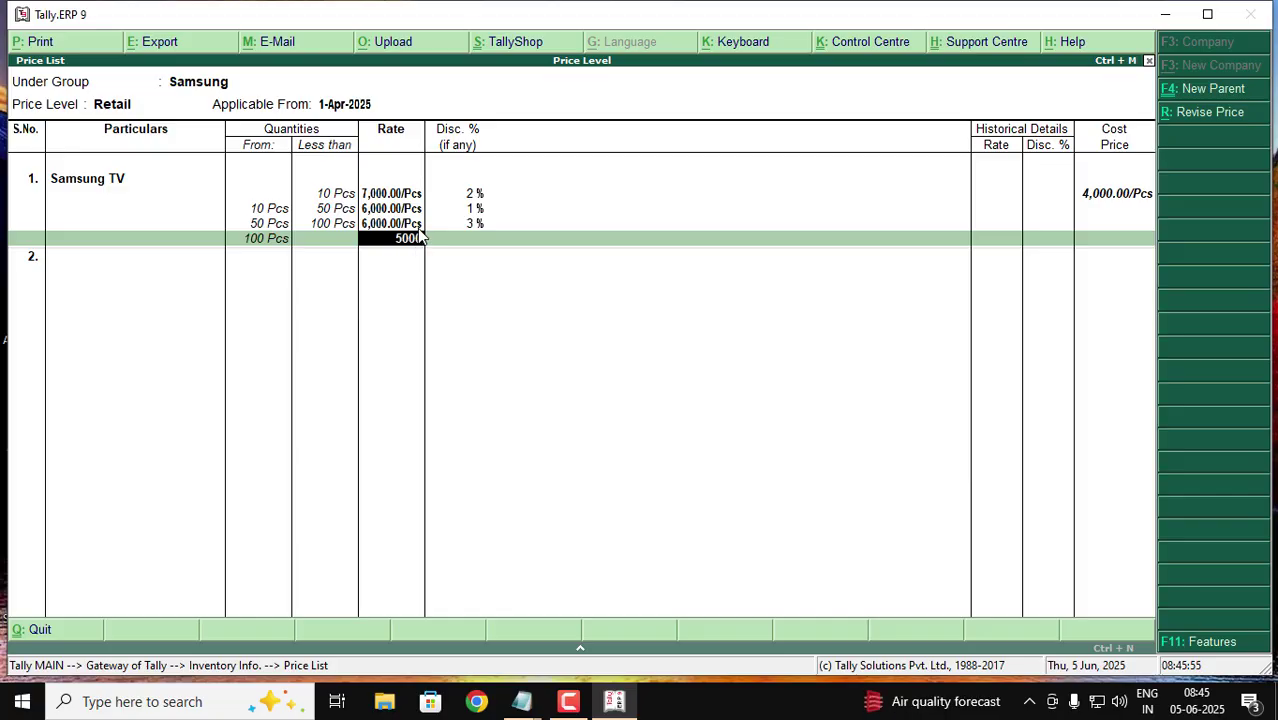
pyautogui.press('Return')
pyautogui.press('Return')
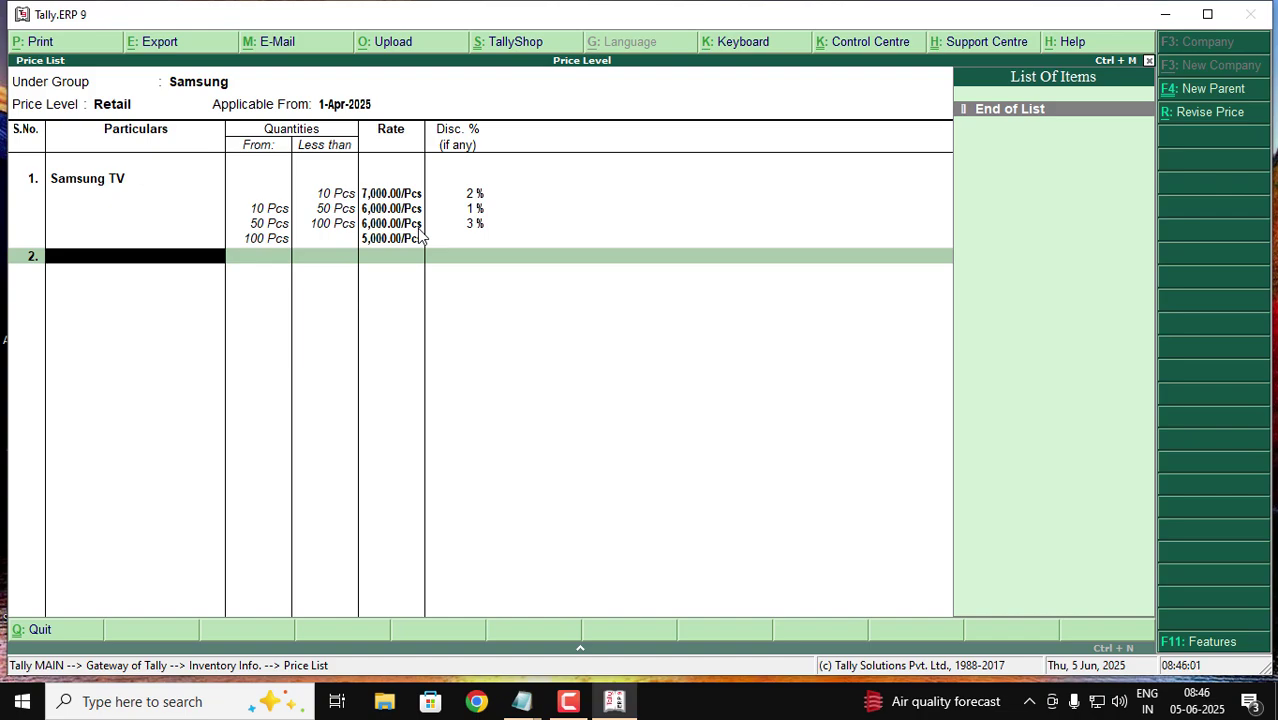
pyautogui.press('Return')
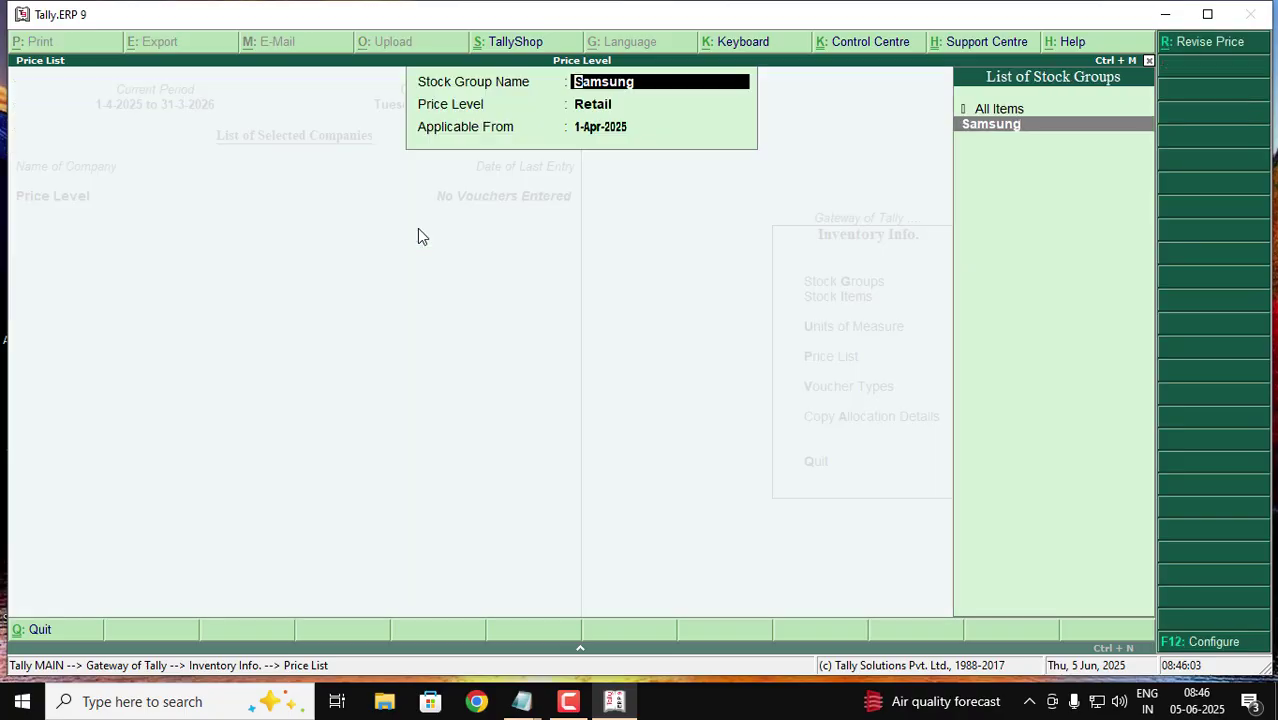
pyautogui.press('Escape')
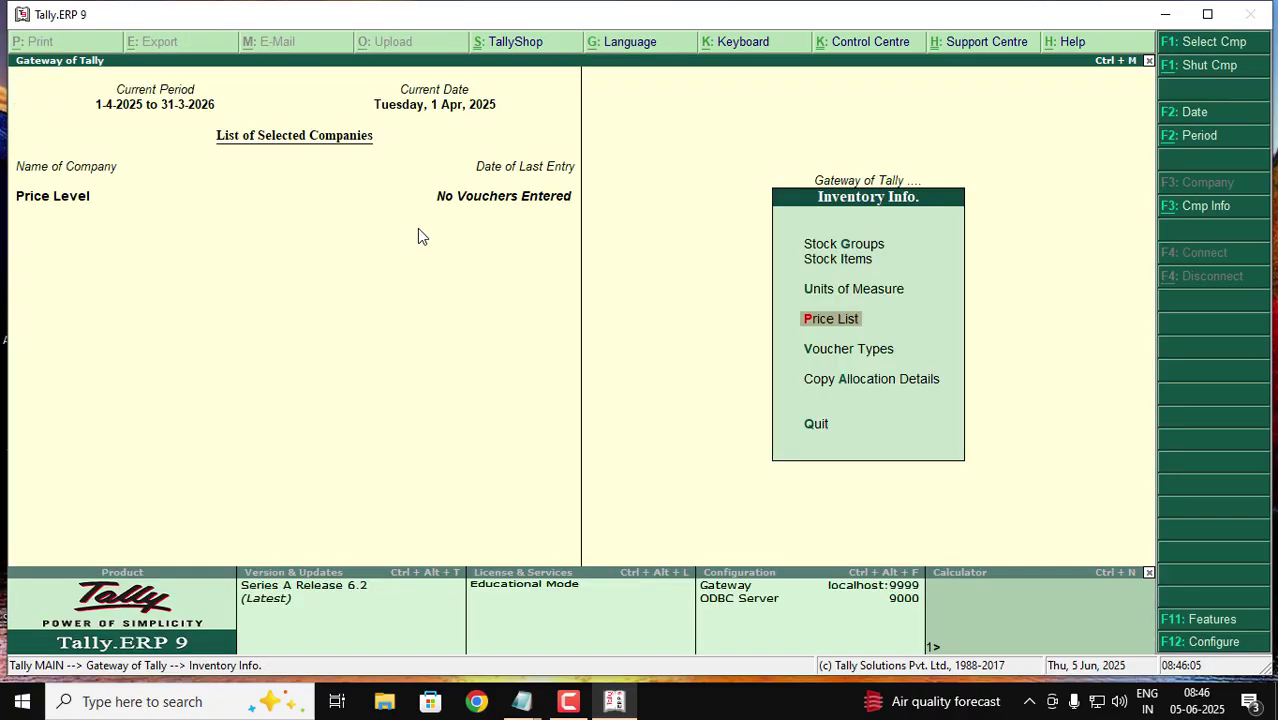
# - Review the Retail price list for All Items applicable from 1-Apr-2025, and close it
pyautogui.press('Return')
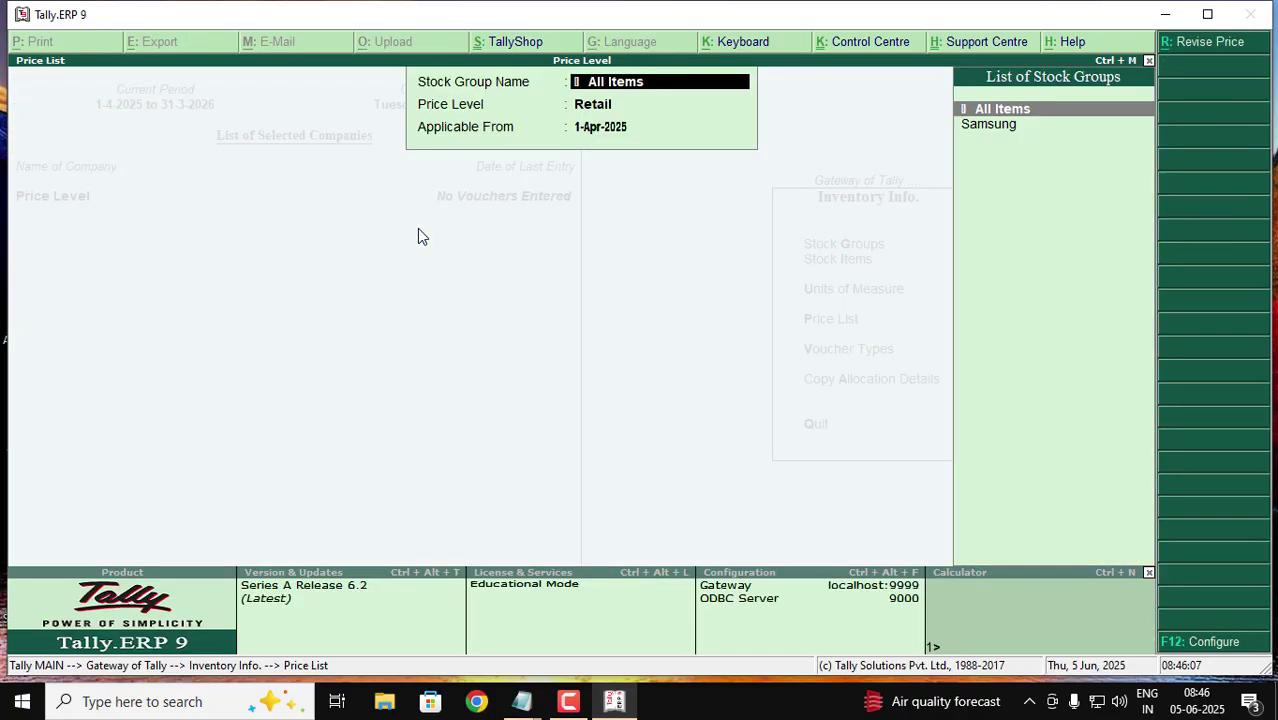
pyautogui.press('Return')
pyautogui.press('Return')
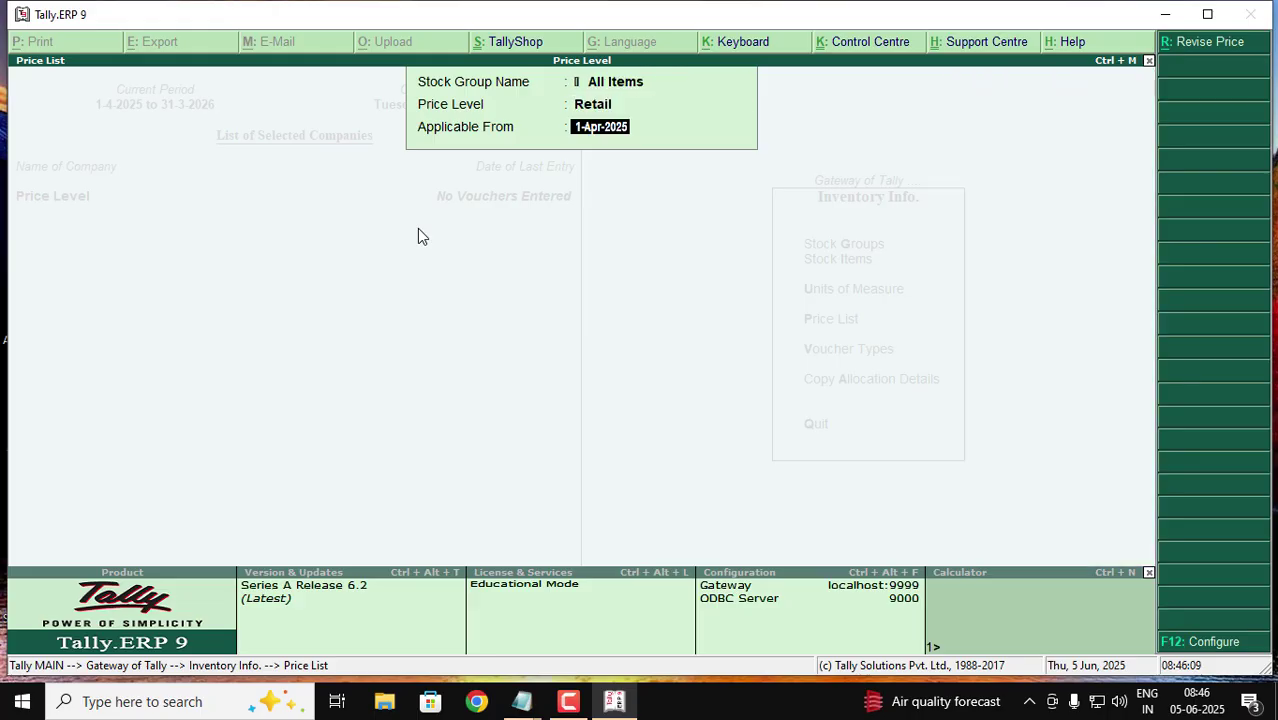
pyautogui.press('Return')
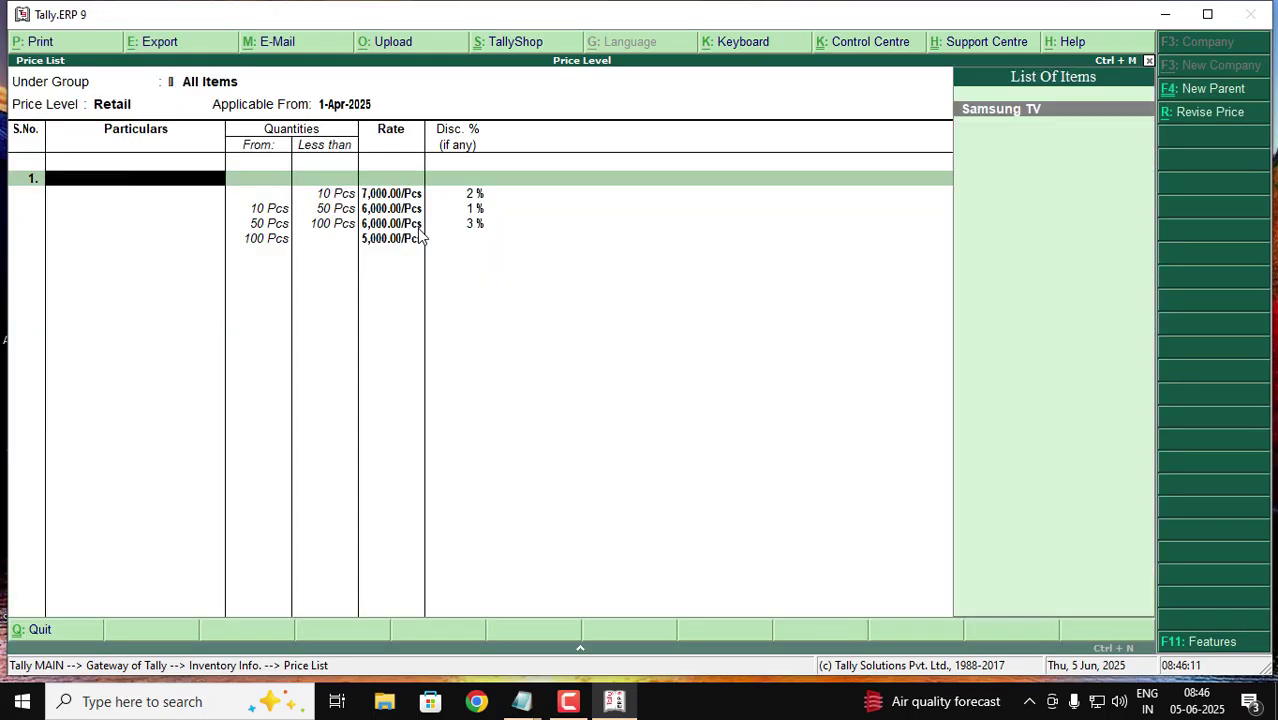
pyautogui.press('Escape')
# - Review the Whole Sale price list for All Items applicable from 1-Apr-2025, and close price list entry
pyautogui.press('Return')
pyautogui.press('Down')
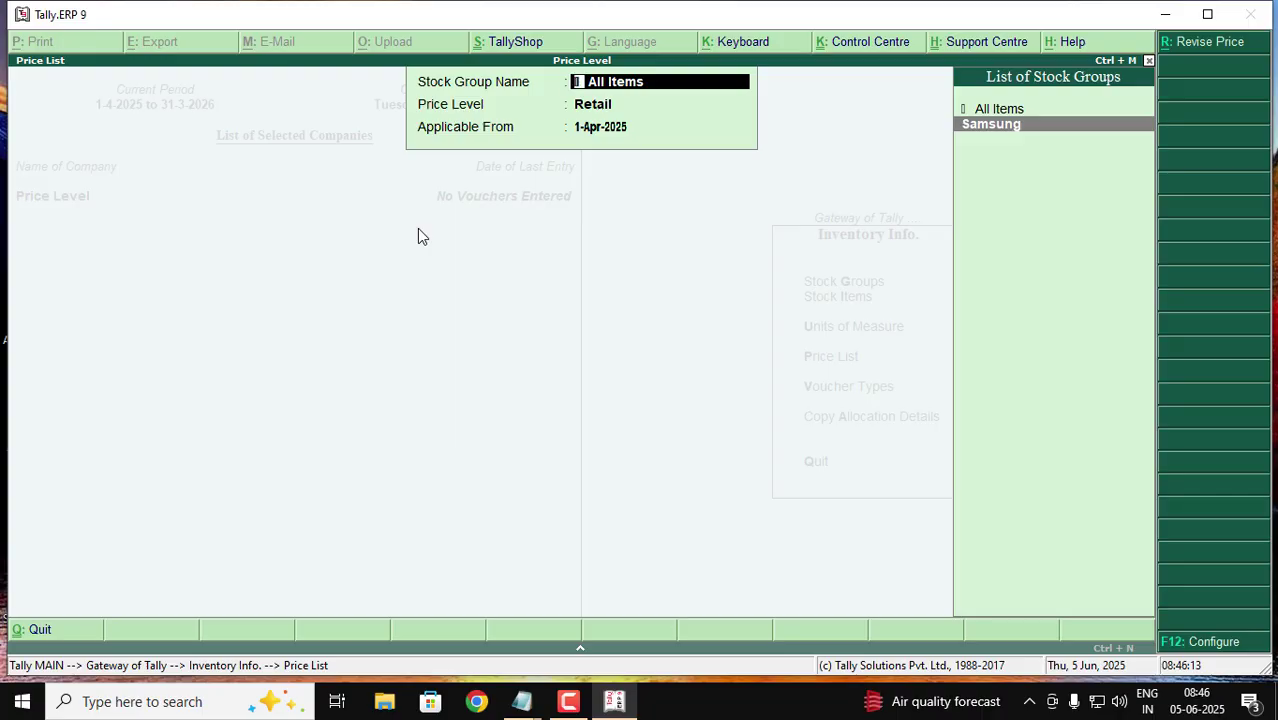
pyautogui.press('Escape')
pyautogui.press('Return')
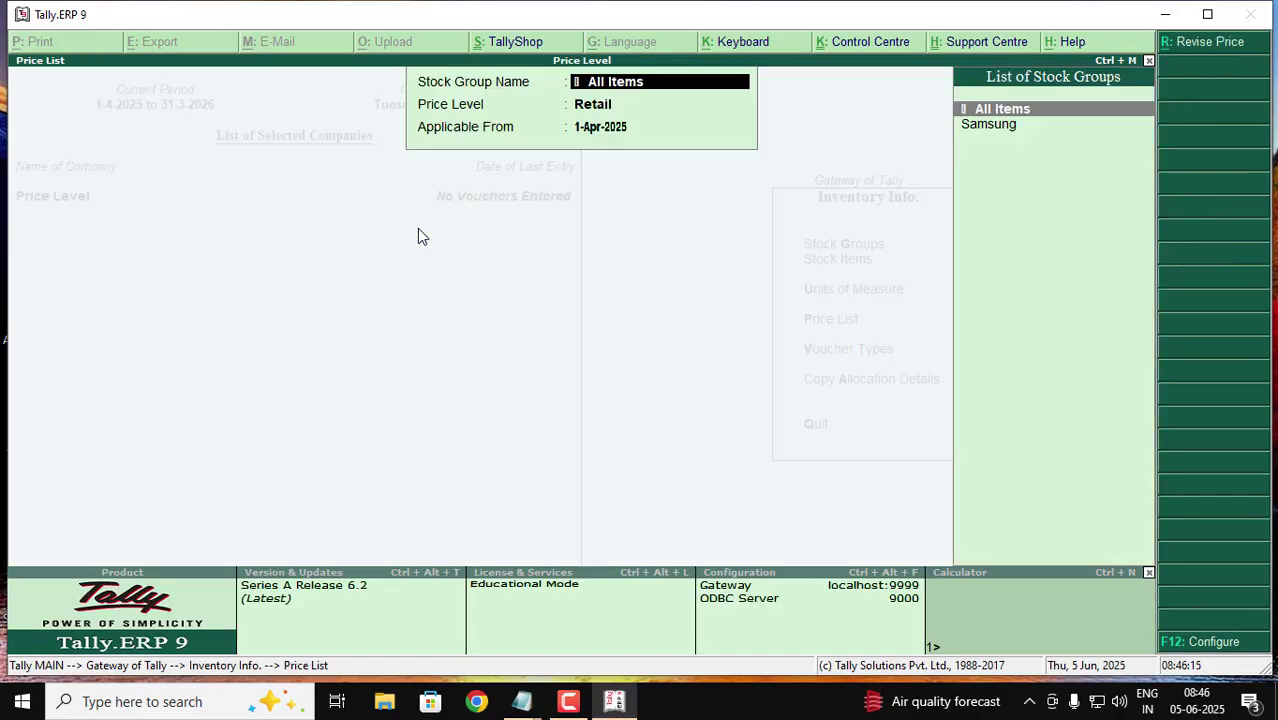
pyautogui.press('Return')
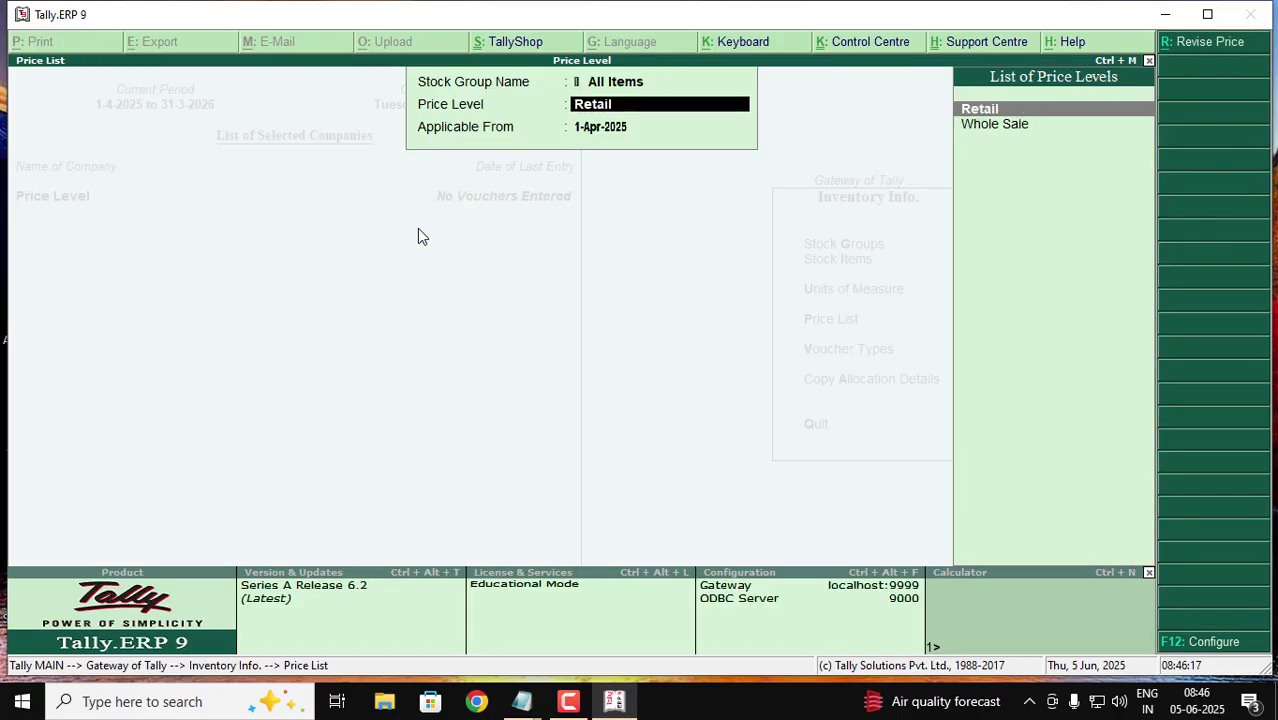
pyautogui.press('Down')
pyautogui.press('Return')
pyautogui.press('Return')
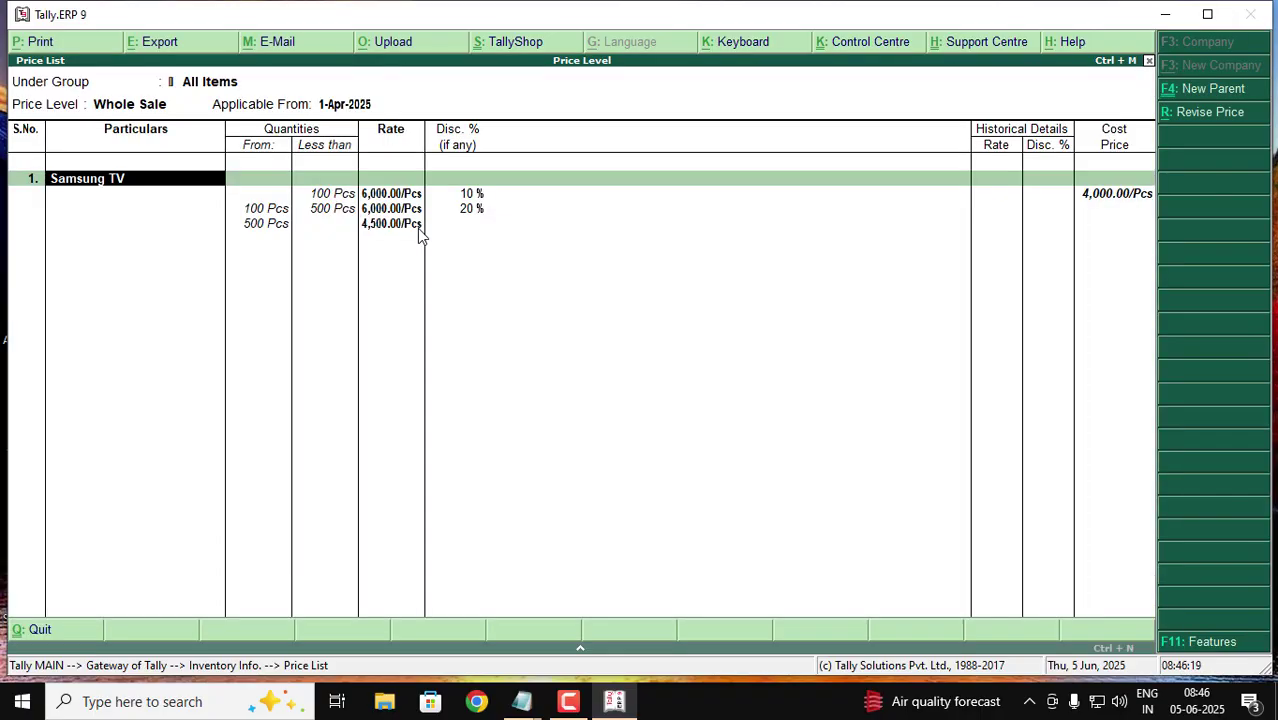
pyautogui.press('Escape')
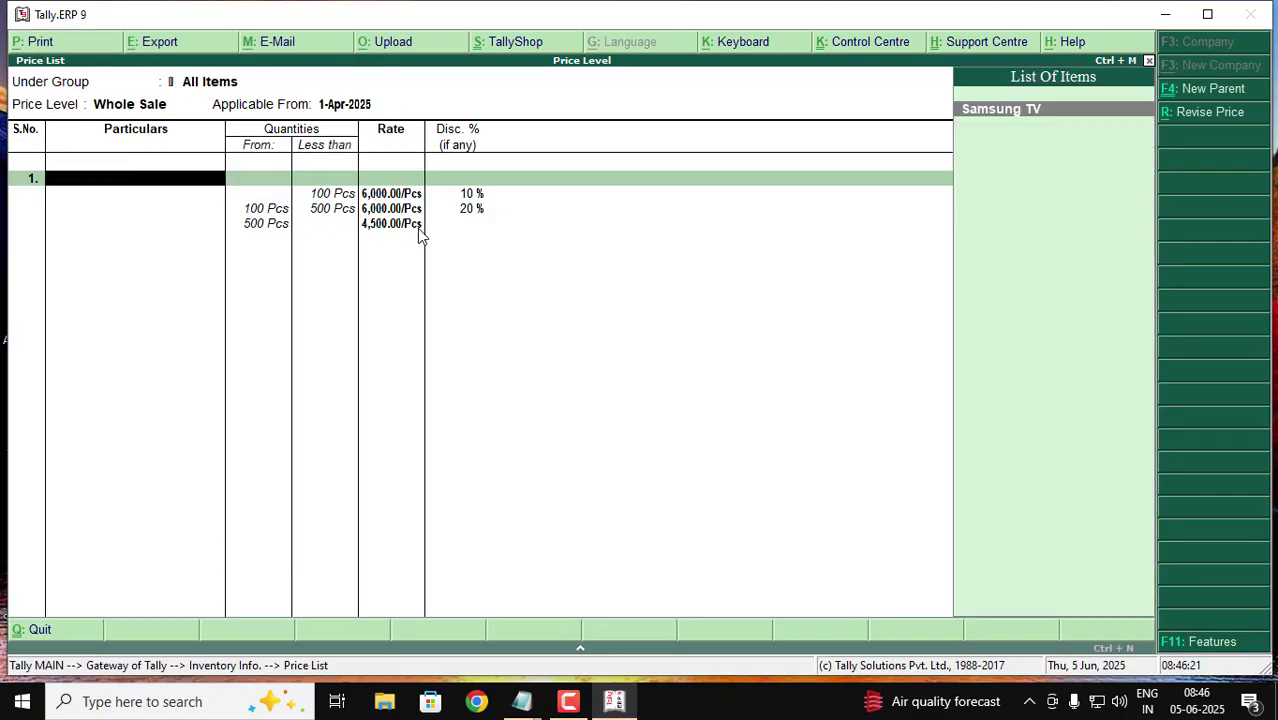
pyautogui.press('Escape')
pyautogui.press('Return')
pyautogui.press('Escape')
pyautogui.press('Escape')
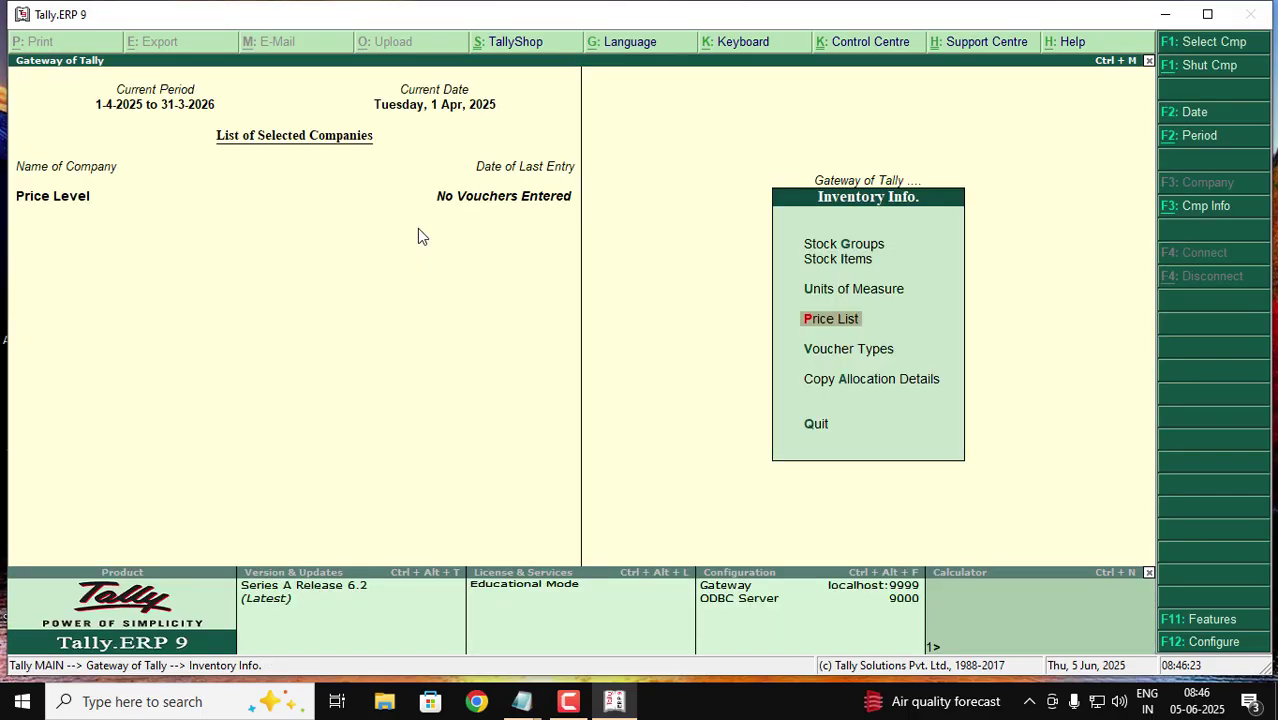
# - Start a new sales voucher under Accounting Vouchers, leaving the reference number blank
pyautogui.press('Escape')
pyautogui.press('Down')
pyautogui.press('Down')
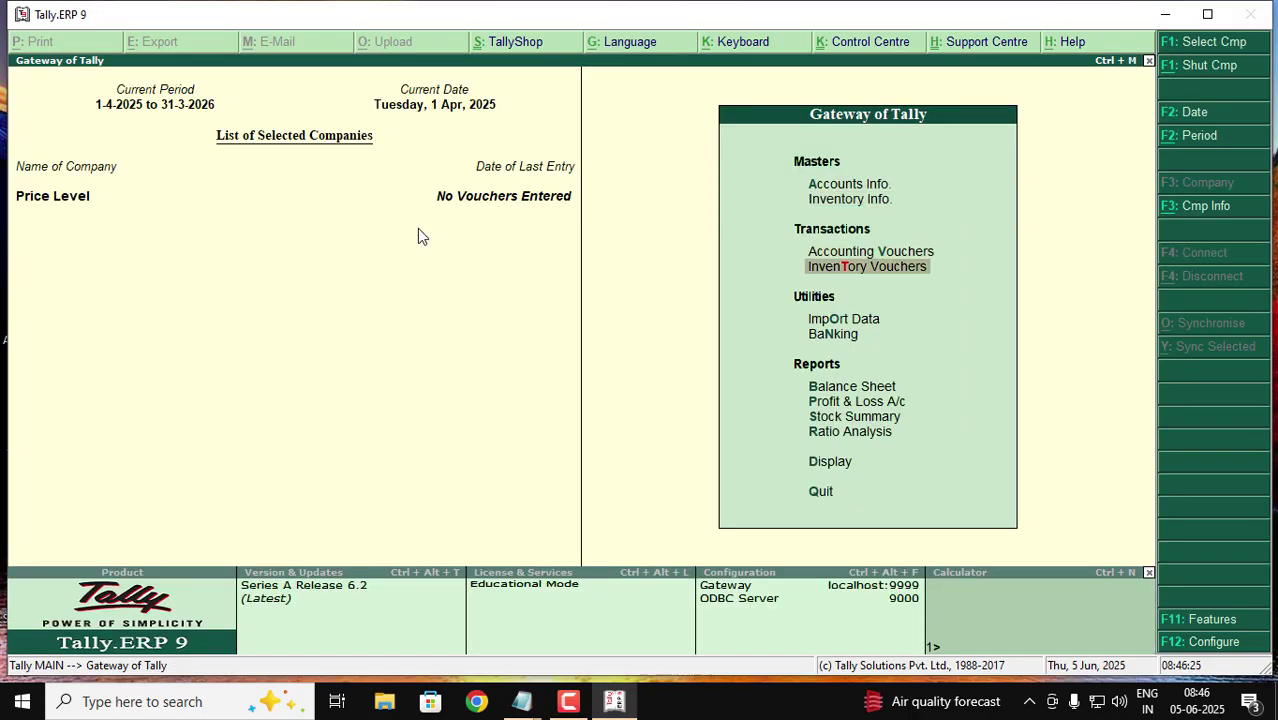
pyautogui.press('Up')
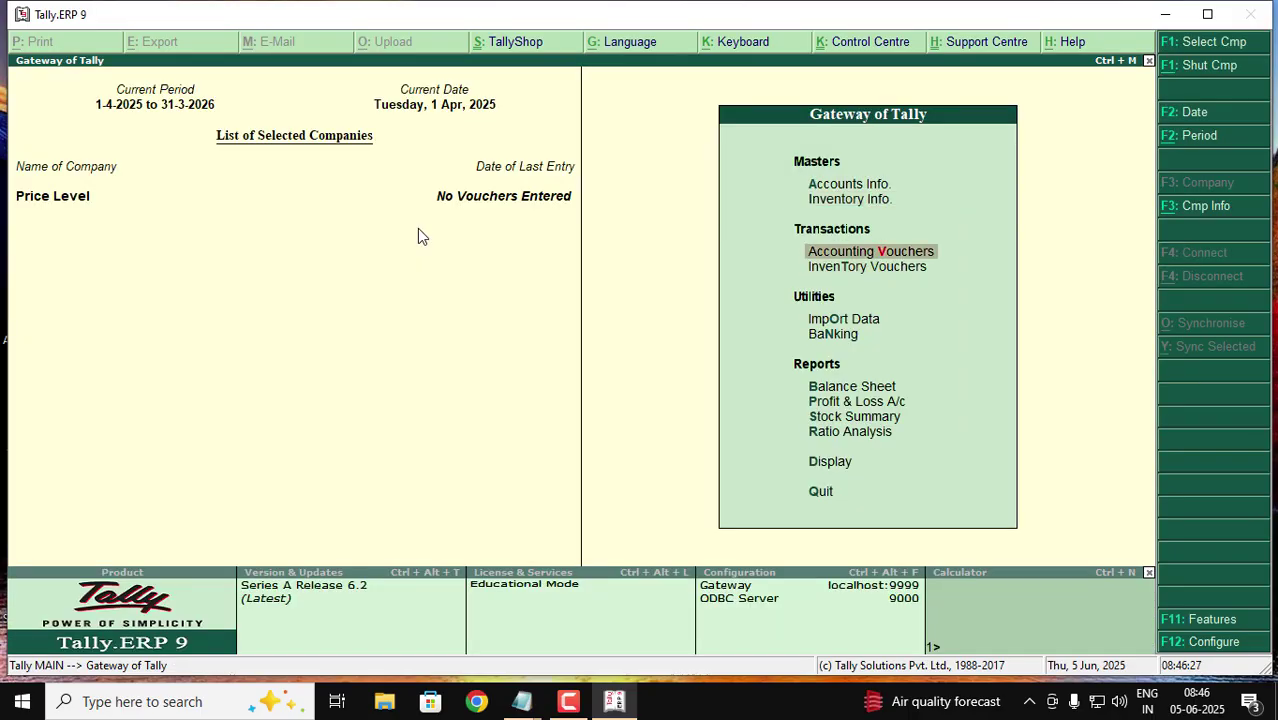
pyautogui.press('Return')
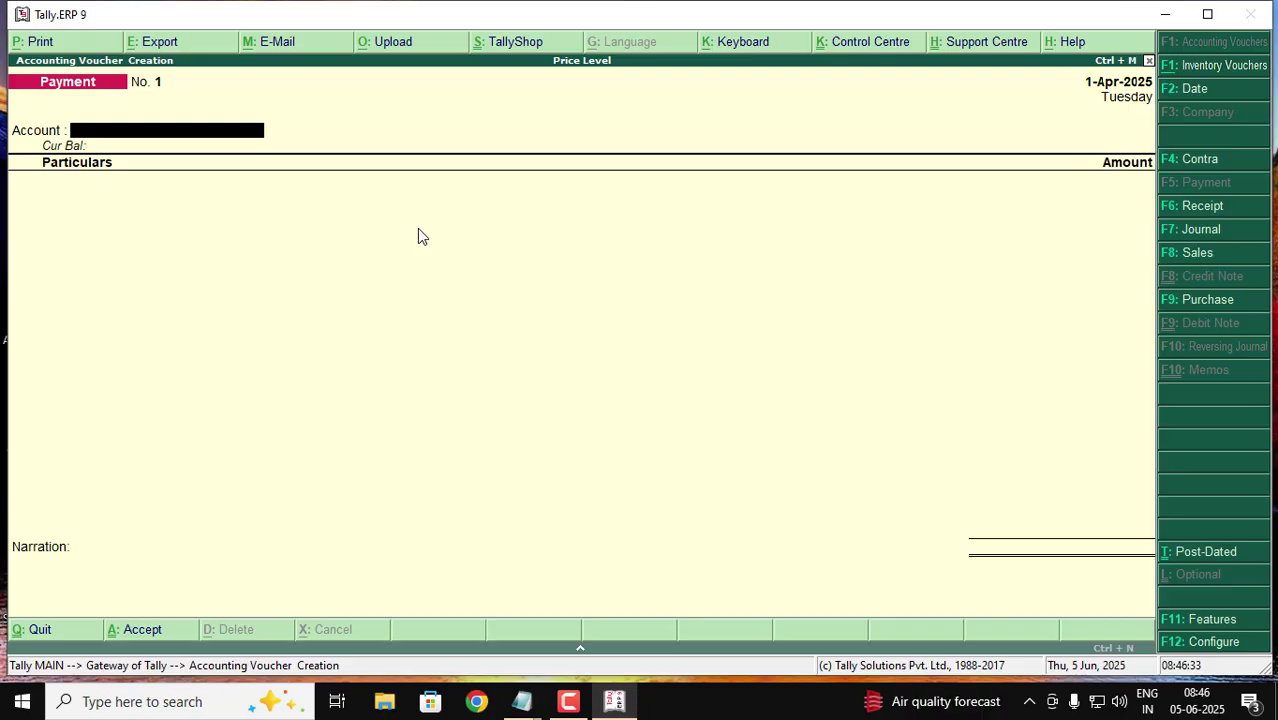
pyautogui.press('F8')
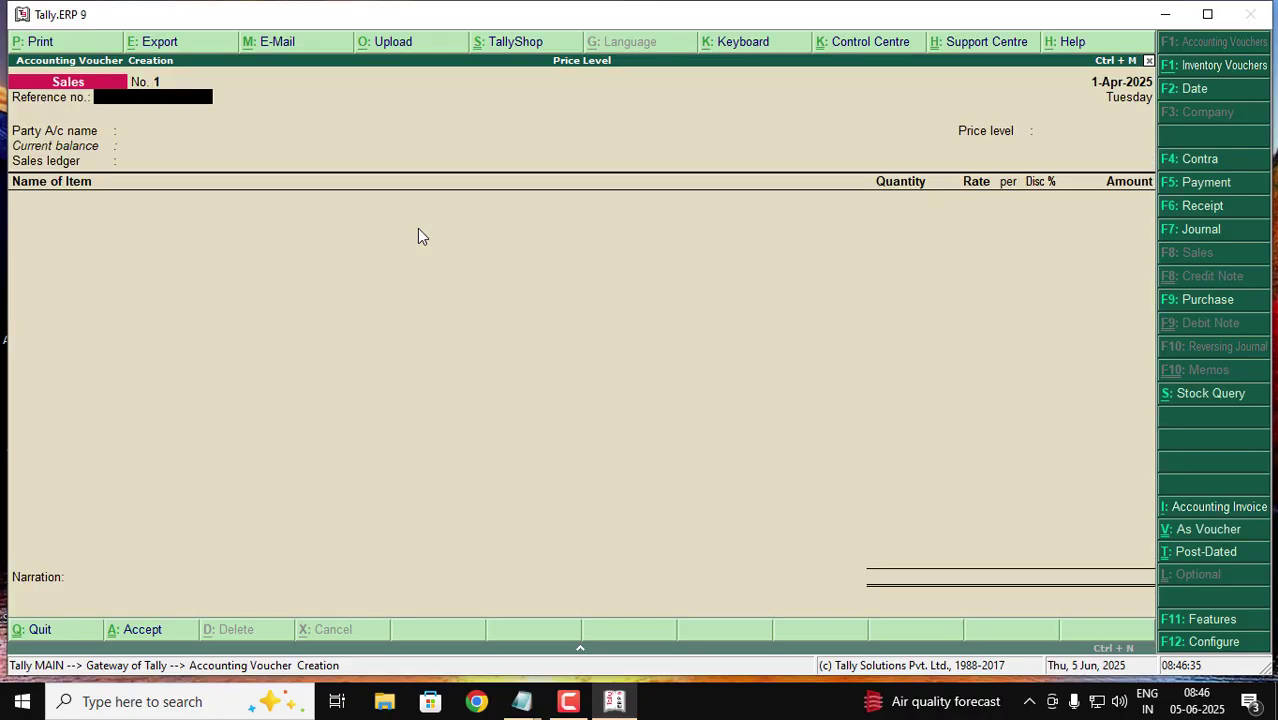
pyautogui.press('Return')
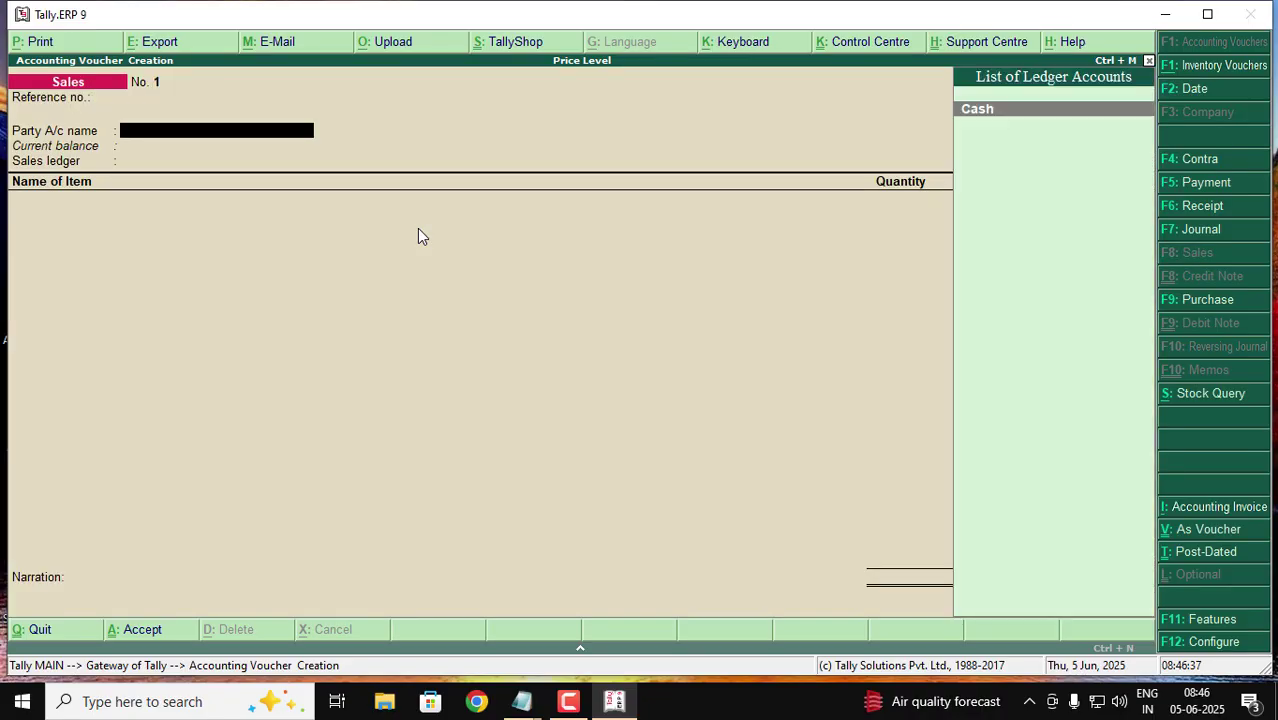
# - Create a party ledger named Ram & Sons from the sales voucher and place it under Sundry Debtors
pyautogui.hotkey('alt', 'c')
pyautogui.write('Ram')
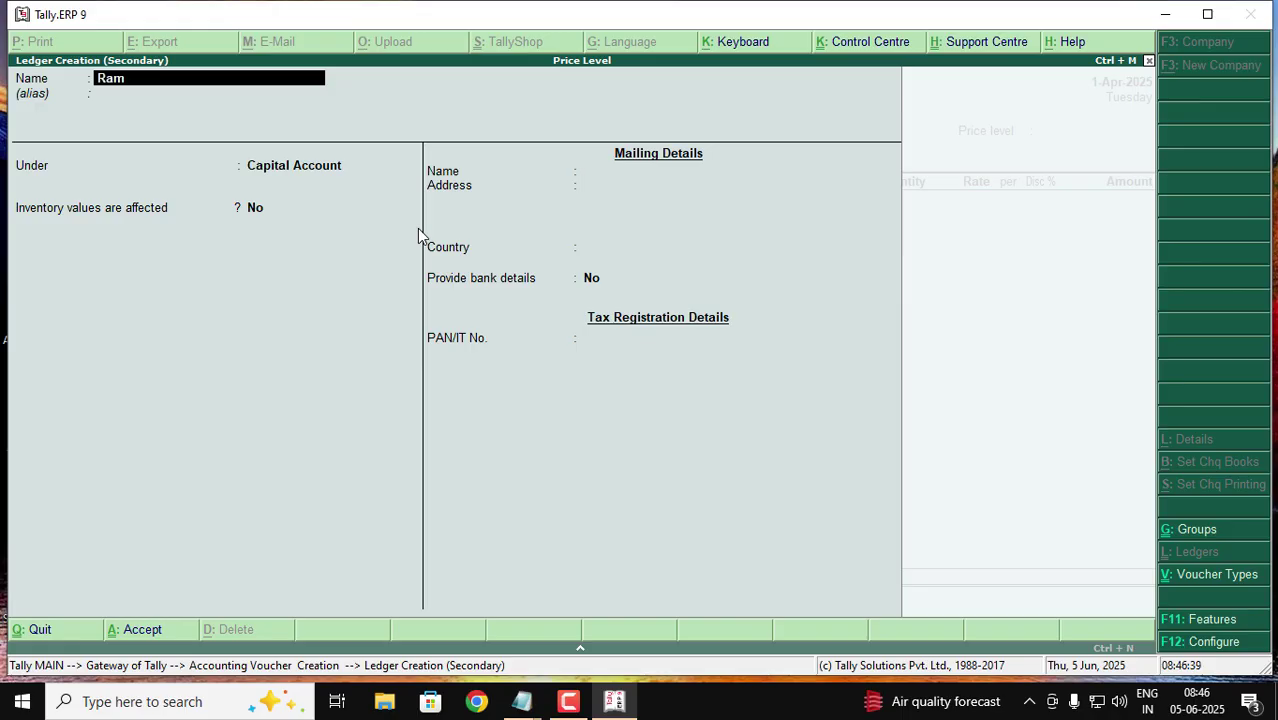
pyautogui.write(' & Sons')
pyautogui.press('Return')
pyautogui.press('Return')
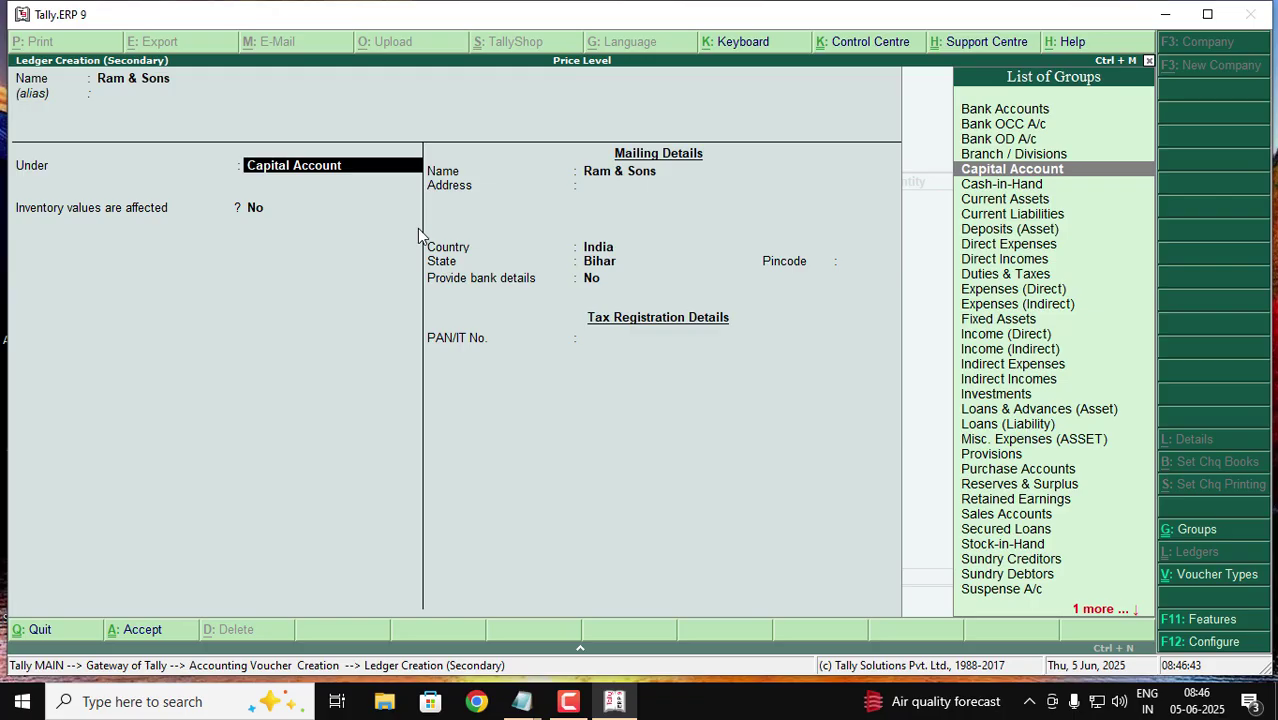
pyautogui.write('Su')
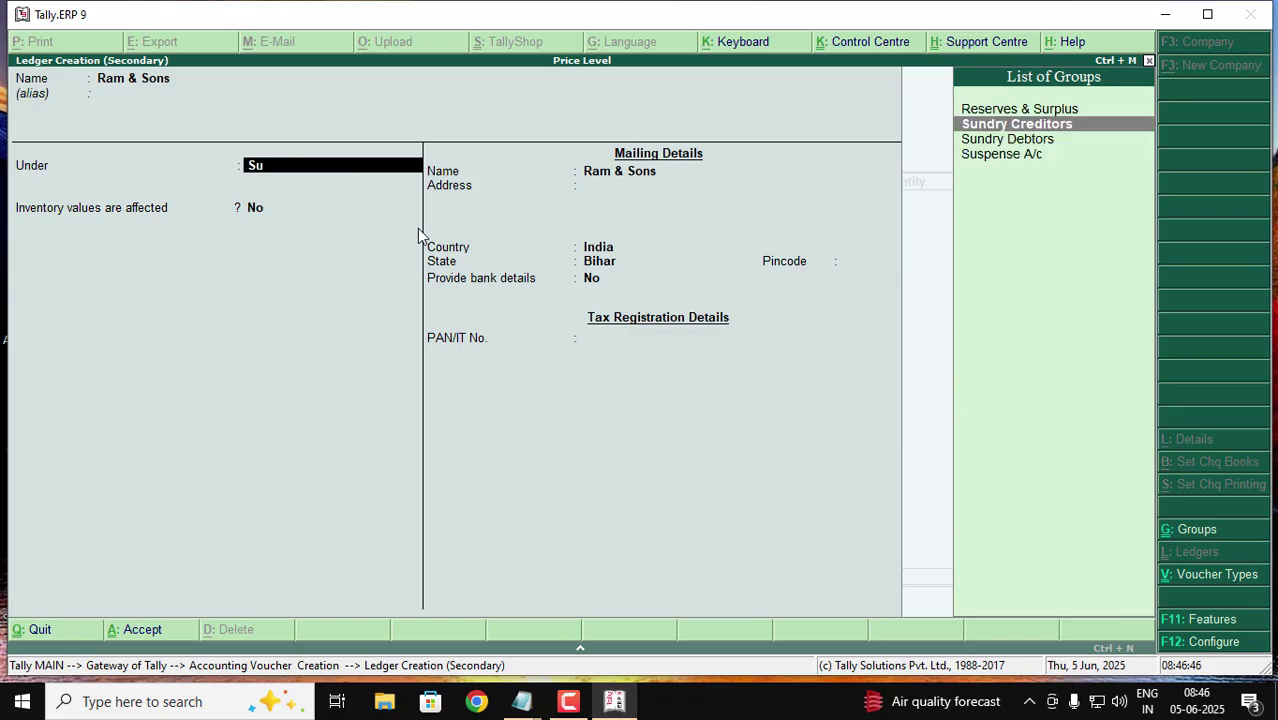
pyautogui.press('Down')
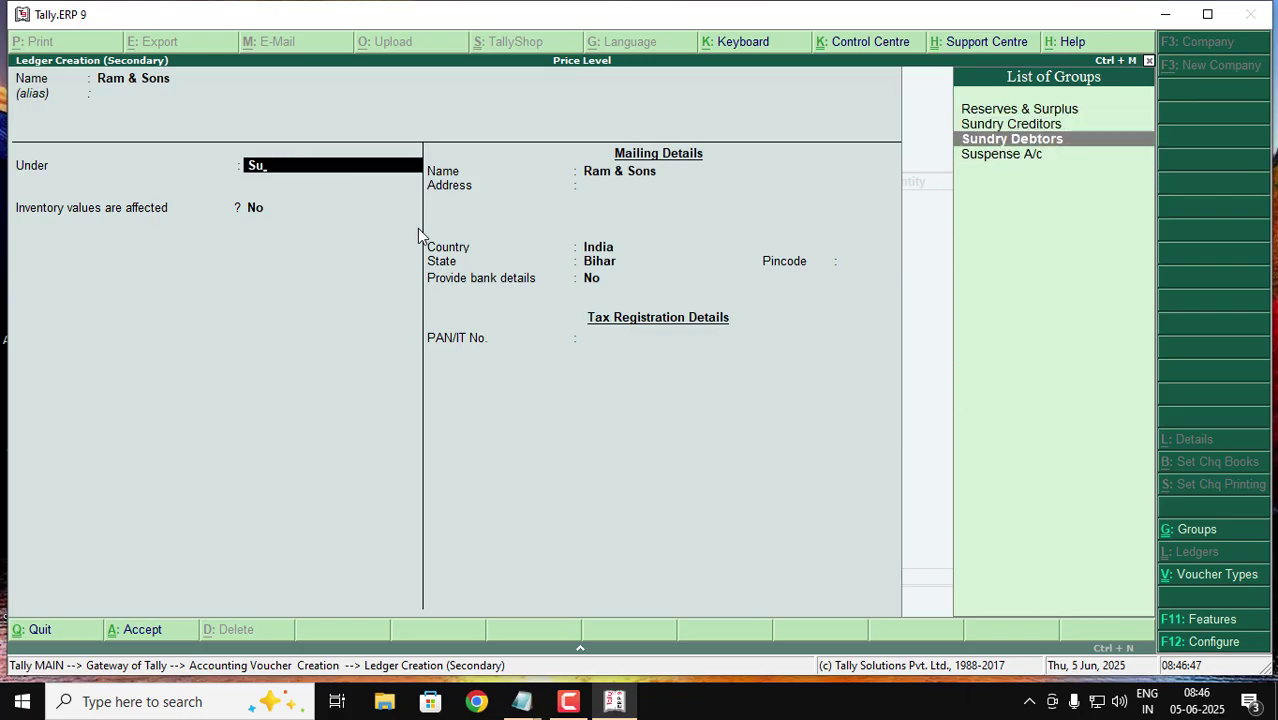
pyautogui.press('Return')
# - Assign the Whole Sale pricing level to the Ram & Sons ledger, save it and accept the default party details
pyautogui.press('Down')
pyautogui.press('Down')
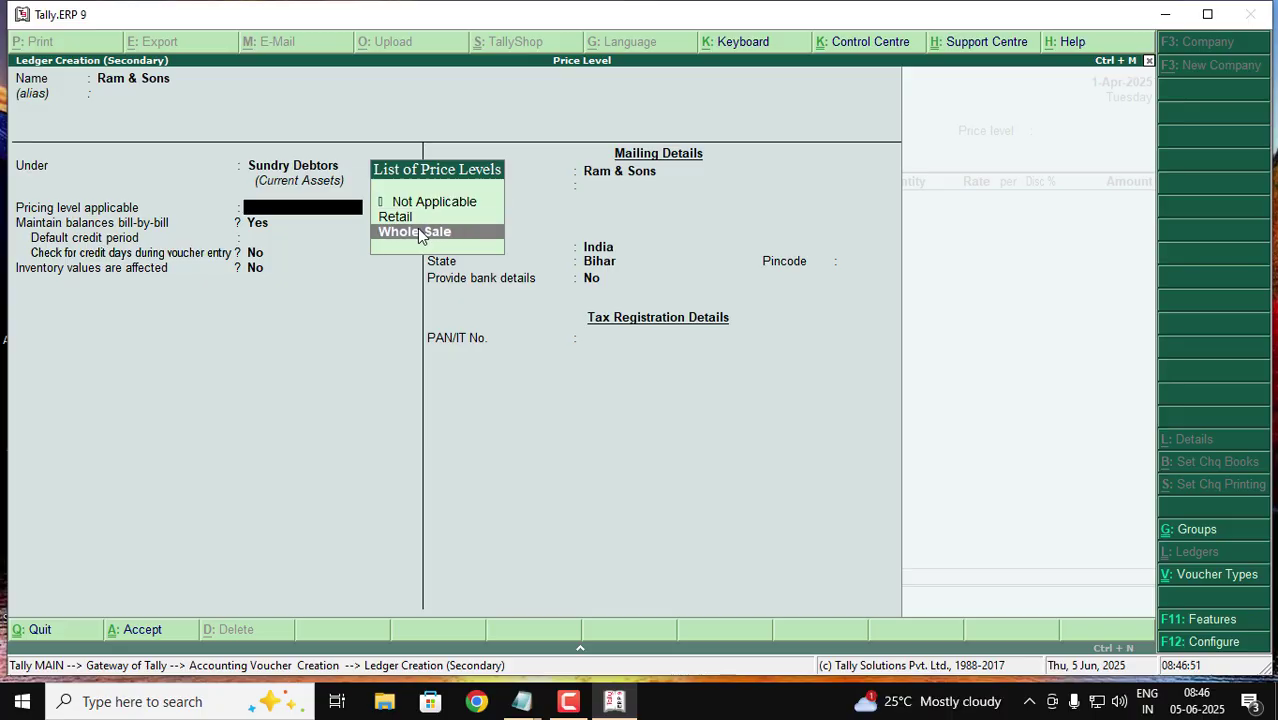
pyautogui.press('Return')
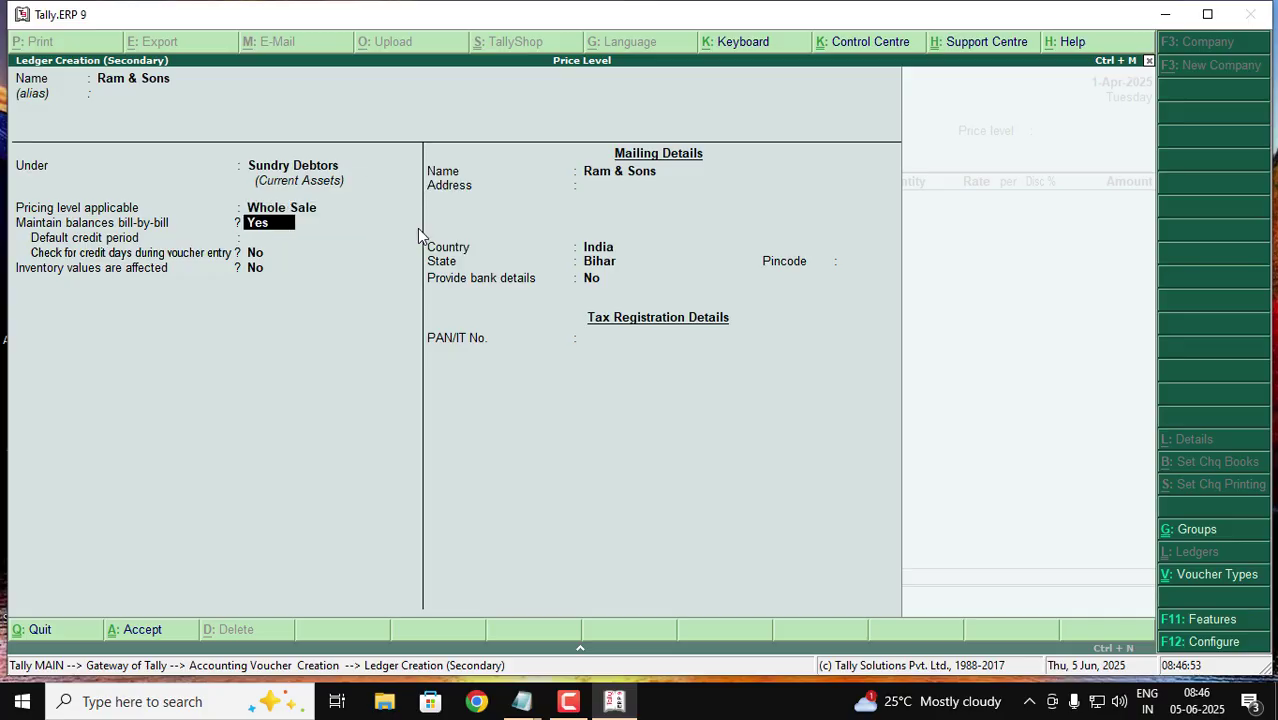
pyautogui.press('Return')
pyautogui.hotkey('ctrl', 'a')
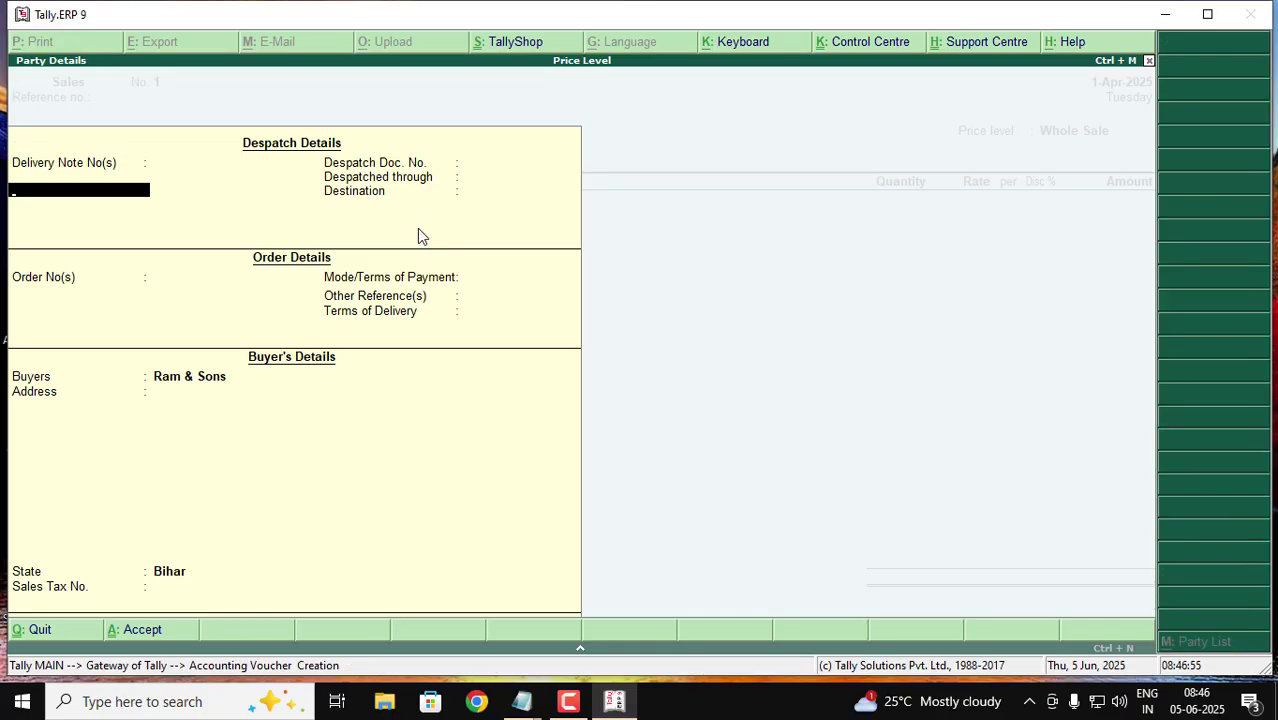
pyautogui.hotkey('ctrl', 'a')
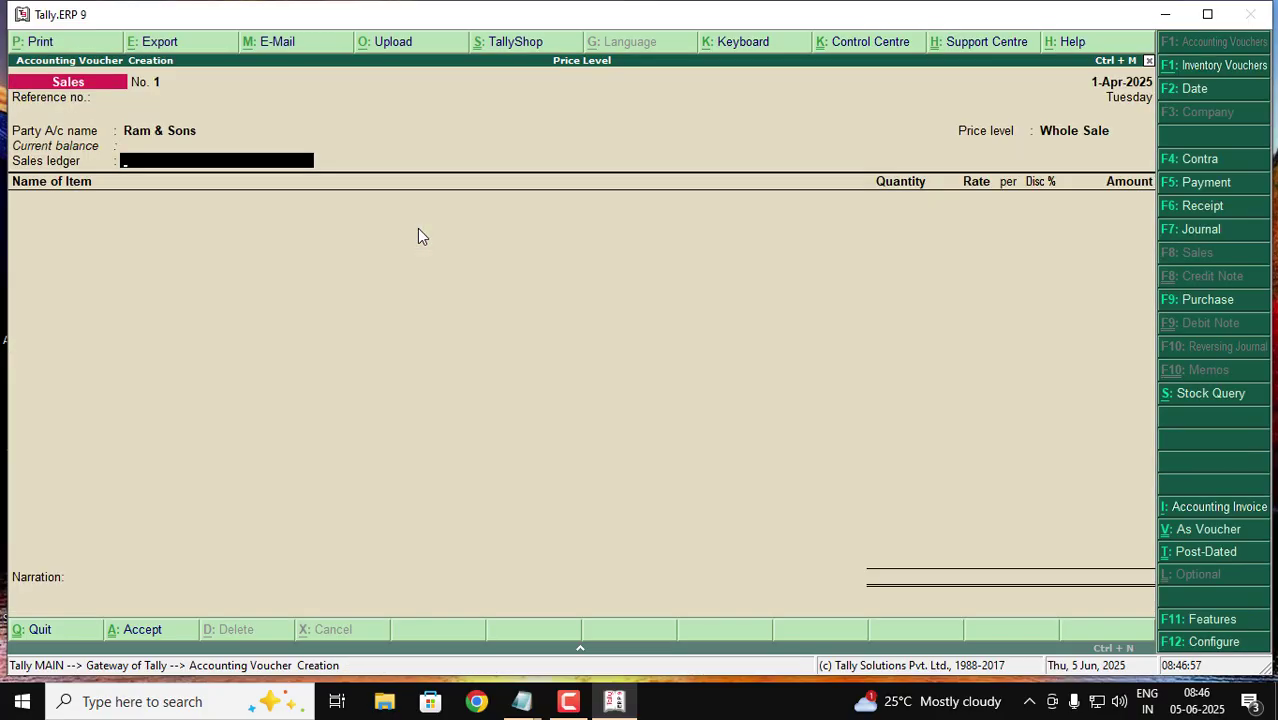
# - Create a ledger named Sales under Sales Accounts with inventory values affected, for use as the voucher's sales ledger
pyautogui.hotkey('alt', 'c')
pyautogui.write('Sale')
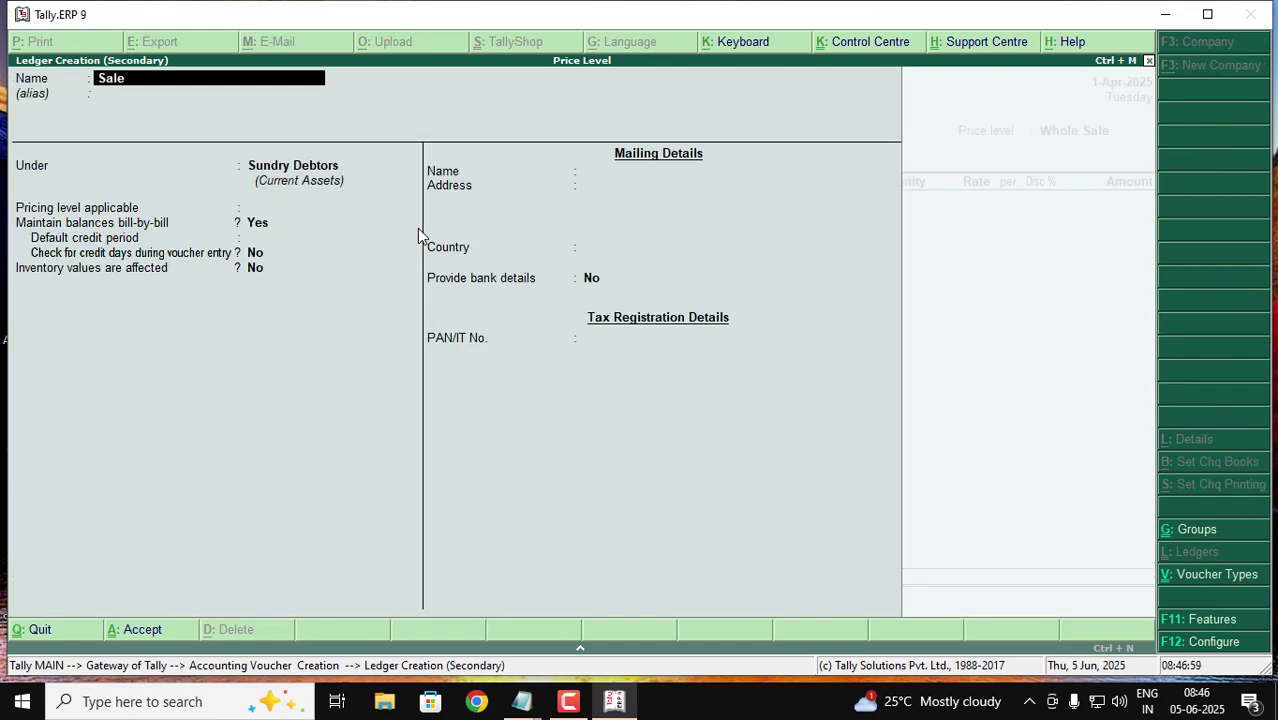
pyautogui.write('s')
pyautogui.press('Return')
pyautogui.press('Return')
pyautogui.write('sales')
pyautogui.press('Return')
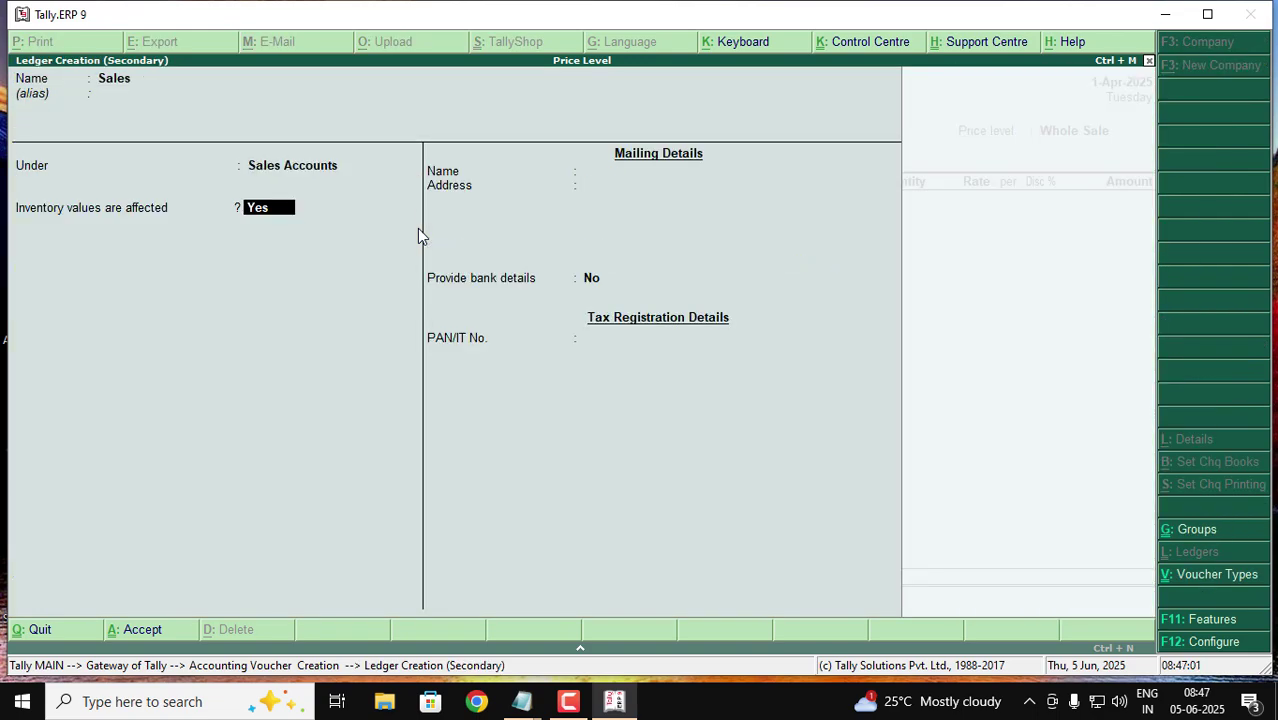
pyautogui.press('Return')
pyautogui.press('Return')
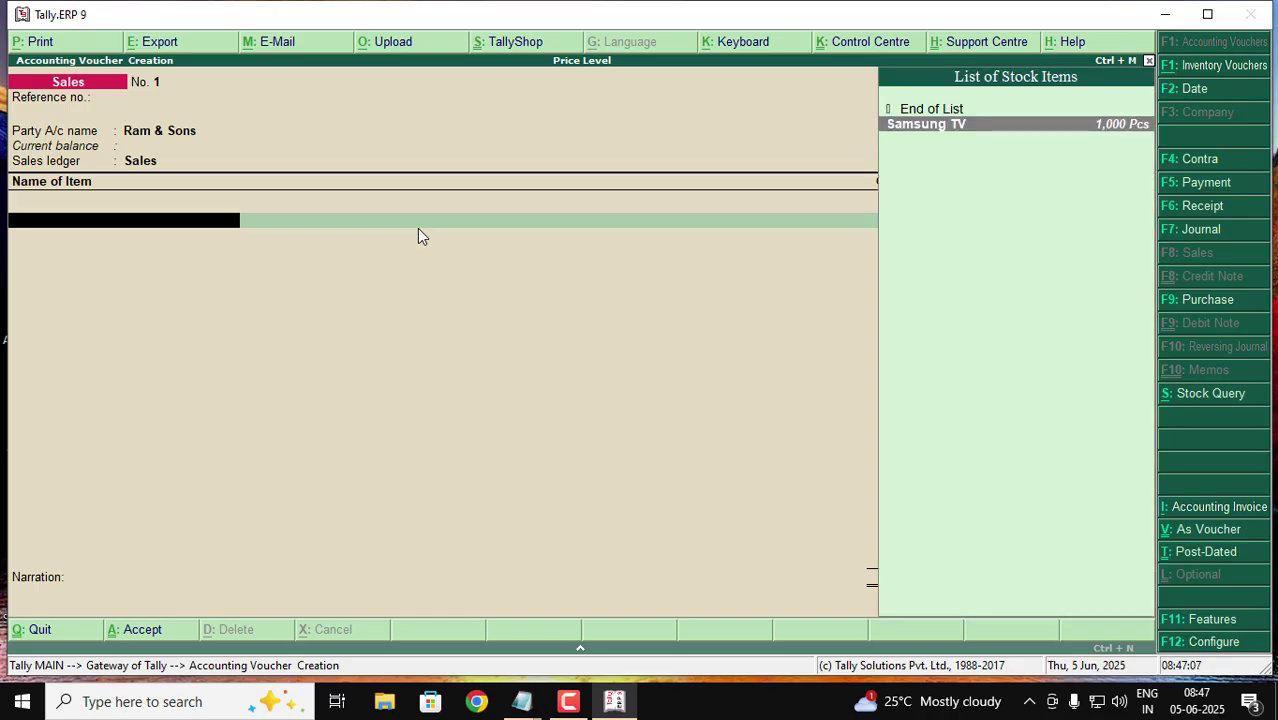
# - Add Samsung TV to the sales voucher with a quantity of 50 Pcs, accepting the price list rate and discount
pyautogui.press('Return')
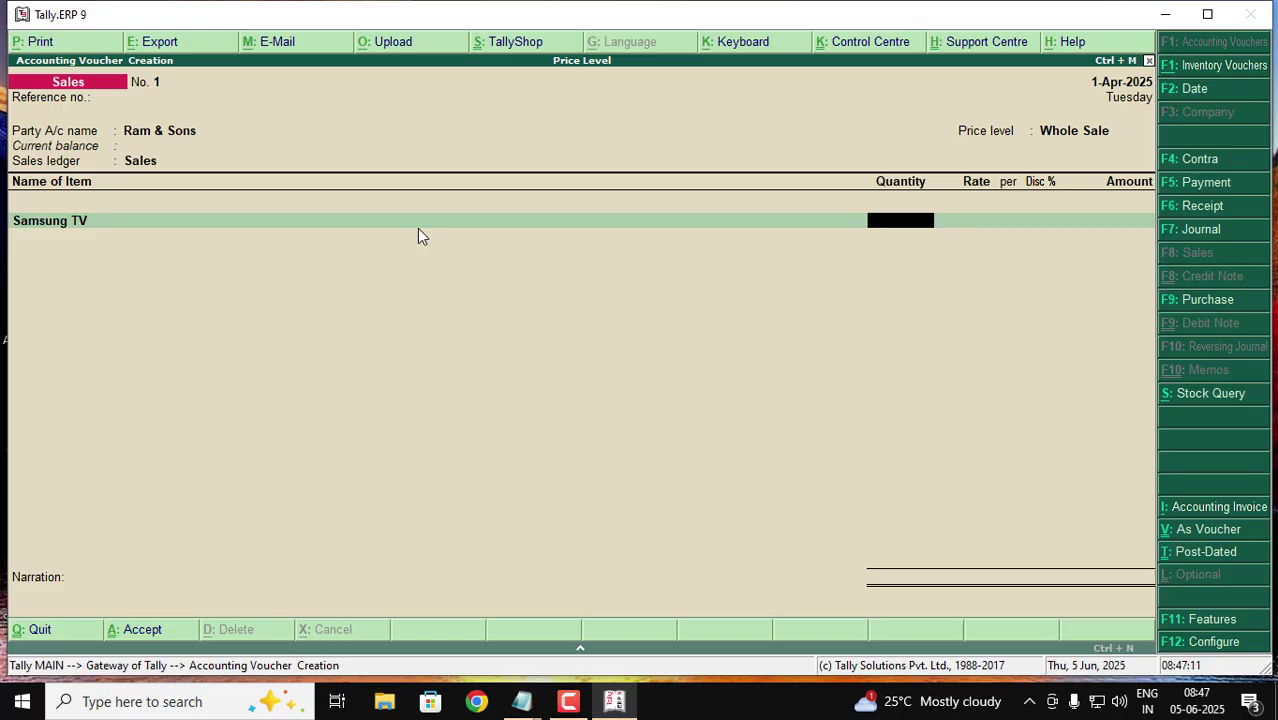
pyautogui.write('50')
pyautogui.press('Return')
pyautogui.press('Return')
pyautogui.press('Return')
pyautogui.press('Return')
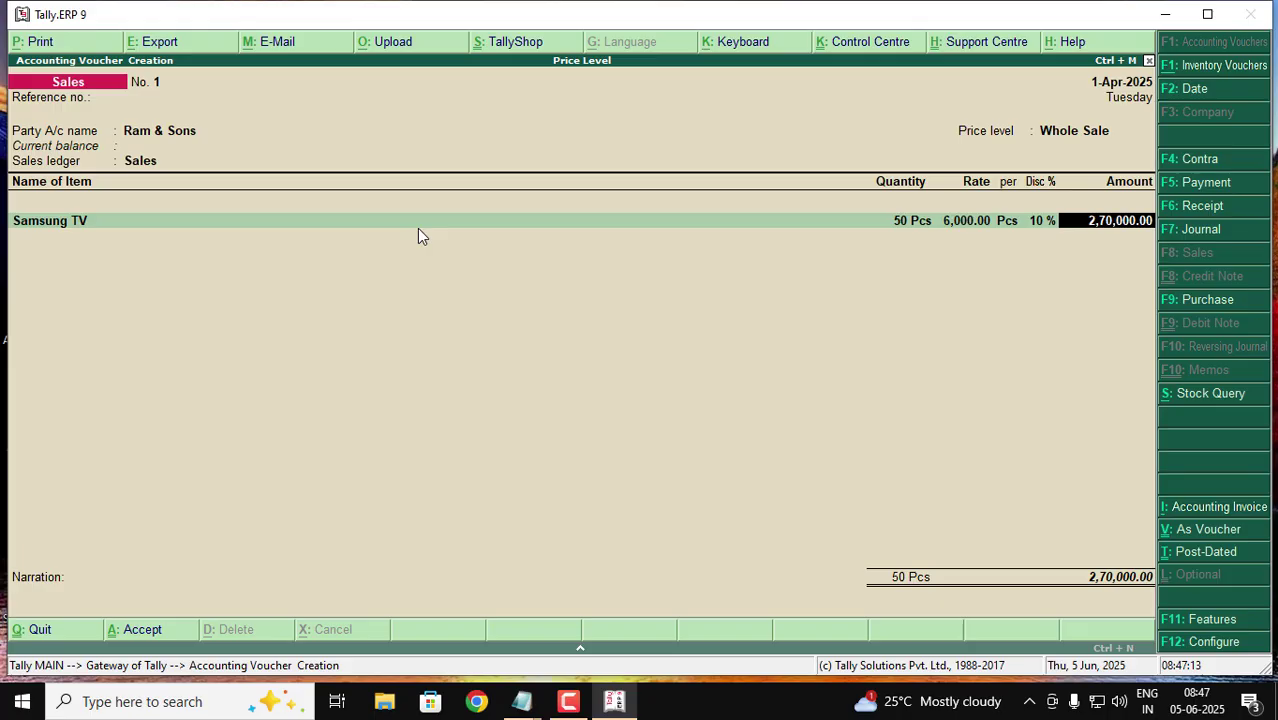
# - Set the Samsung TV quantity to 120 Pcs, accepting the price list rate and discount for that slab
pyautogui.press('BackSpace')
pyautogui.press('BackSpace')
pyautogui.press('BackSpace')
pyautogui.press('BackSpace')
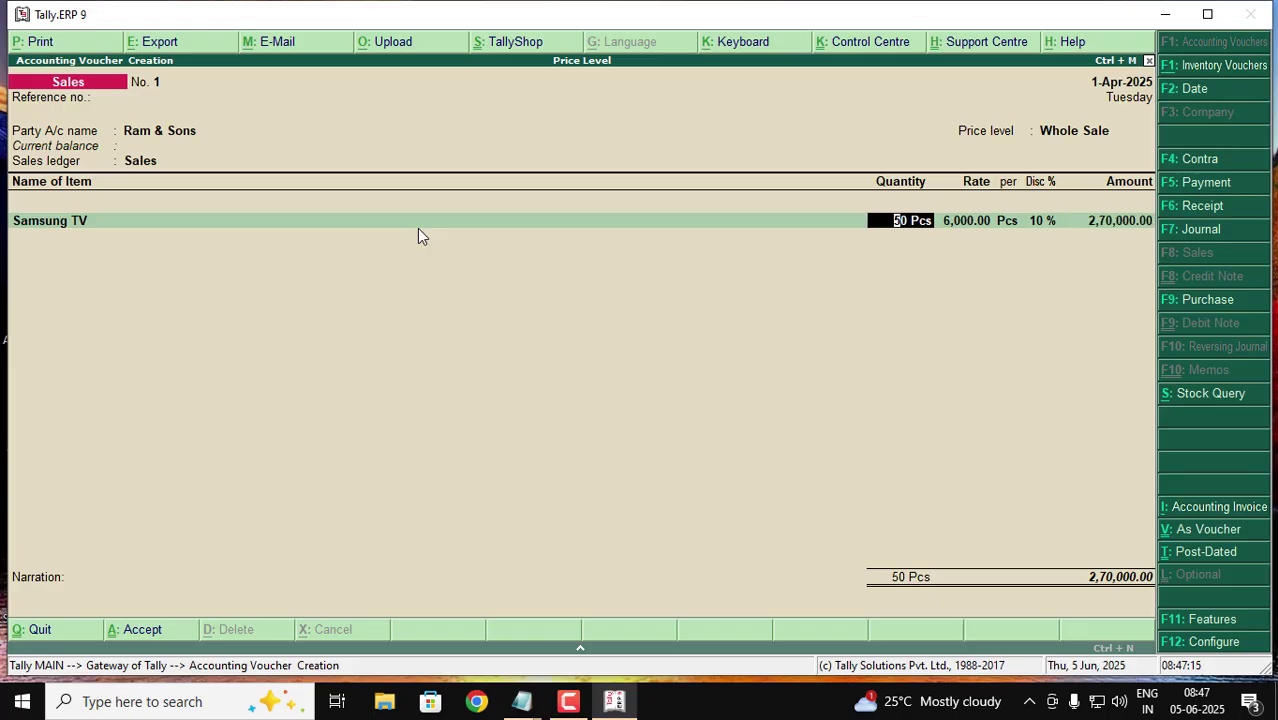
pyautogui.write('120')
pyautogui.press('Return')
pyautogui.press('Return')
pyautogui.press('Return')
pyautogui.press('Return')
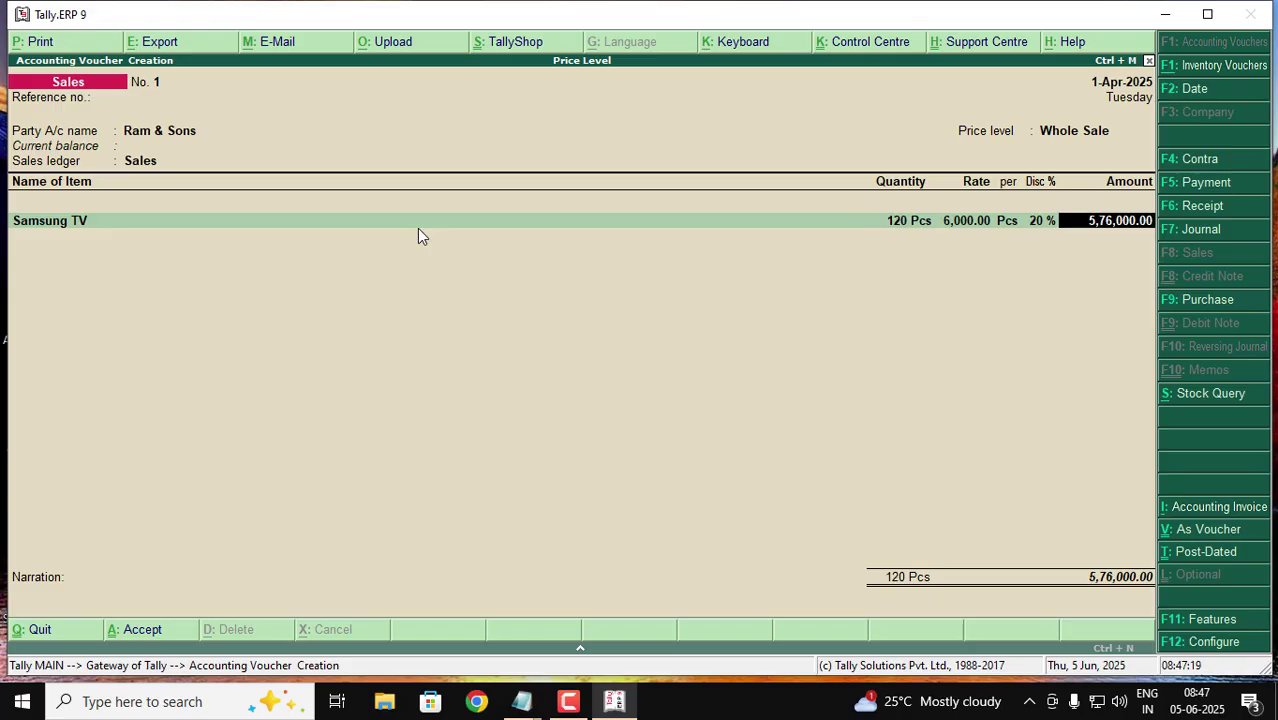
# - Set the Samsung TV quantity to 600 Pcs, accepting the price list rate for the highest Whole Sale slab
pyautogui.press('BackSpace')
pyautogui.press('BackSpace')
pyautogui.press('BackSpace')
pyautogui.press('BackSpace')
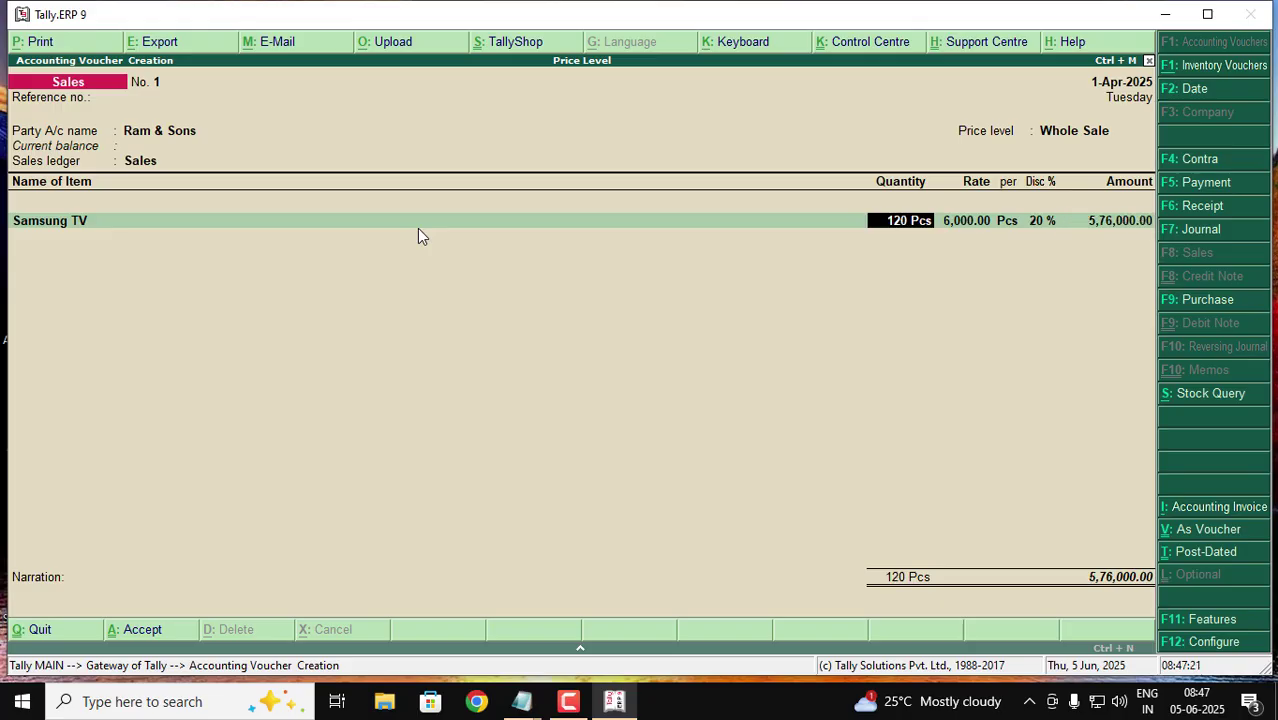
pyautogui.write('600')
pyautogui.press('Return')
pyautogui.press('Return')
pyautogui.press('Return')
pyautogui.press('Return')
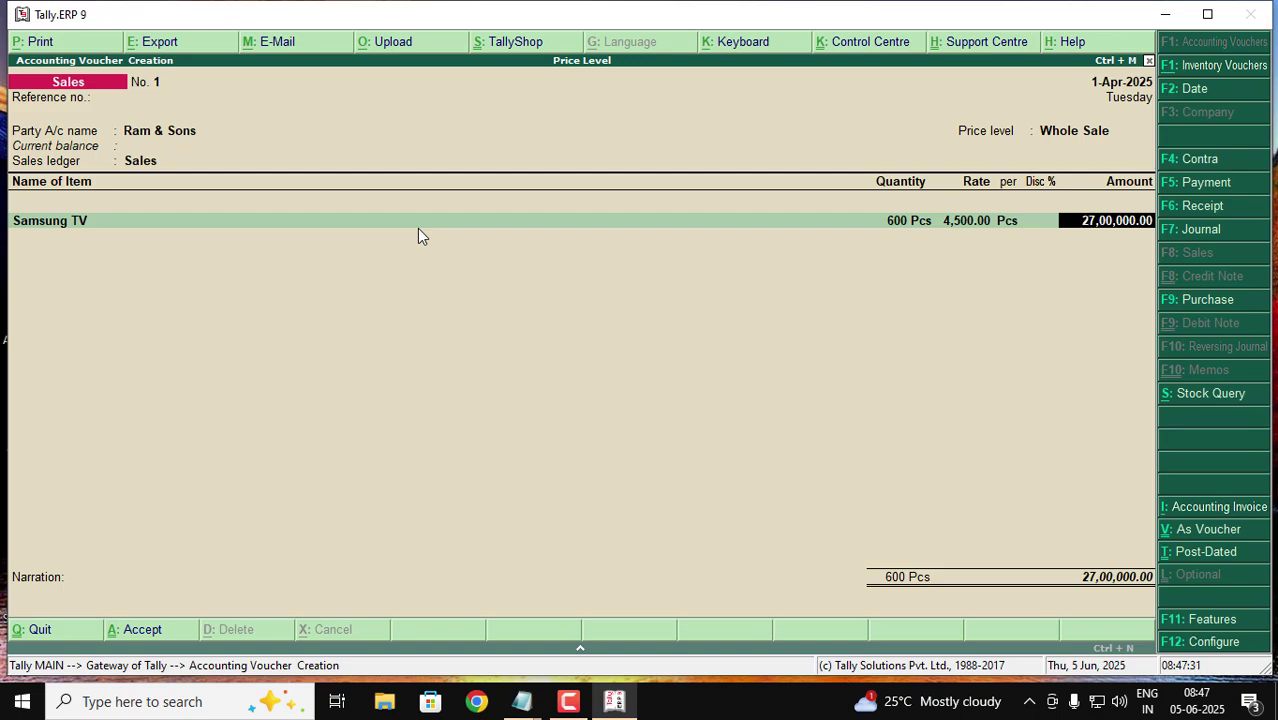
# - Create a replacement party ledger from the voucher's party account, entering the customer's name and placing it under Sundry Debtors
pyautogui.press('BackSpace')
pyautogui.press('BackSpace')
pyautogui.press('BackSpace')
pyautogui.press('BackSpace')
pyautogui.press('BackSpace')
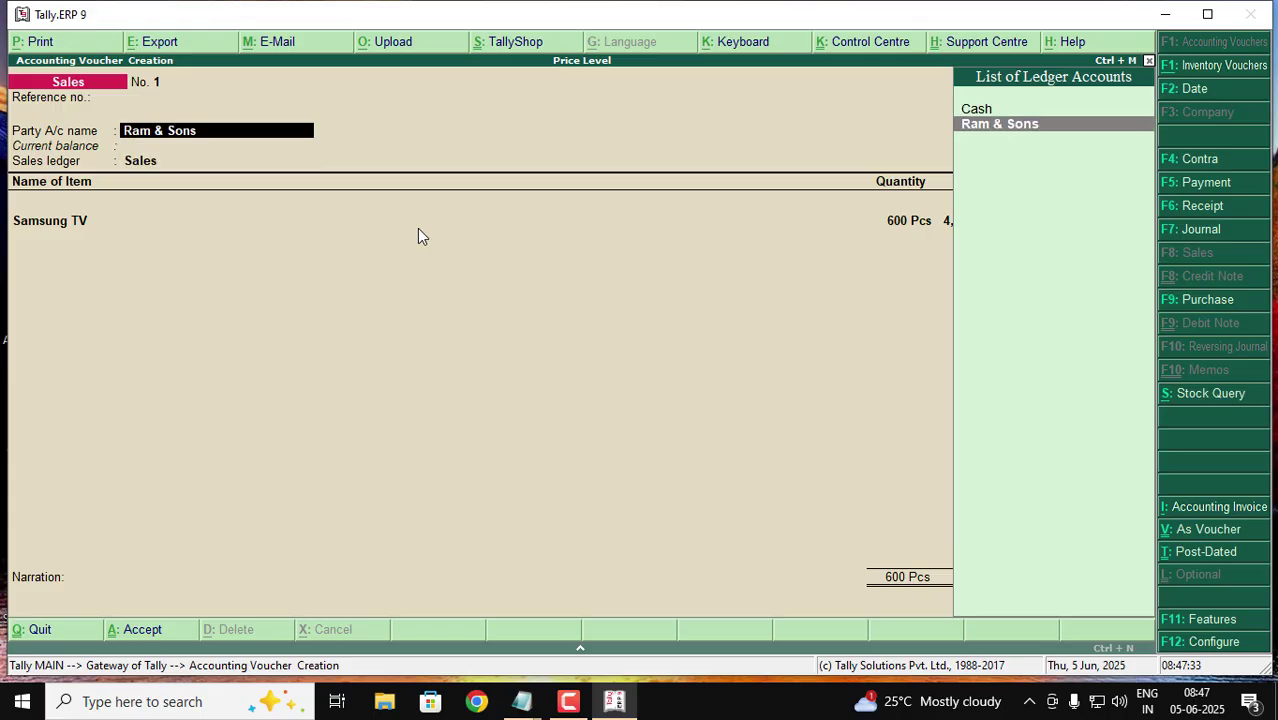
pyautogui.hotkey('alt', 'c')
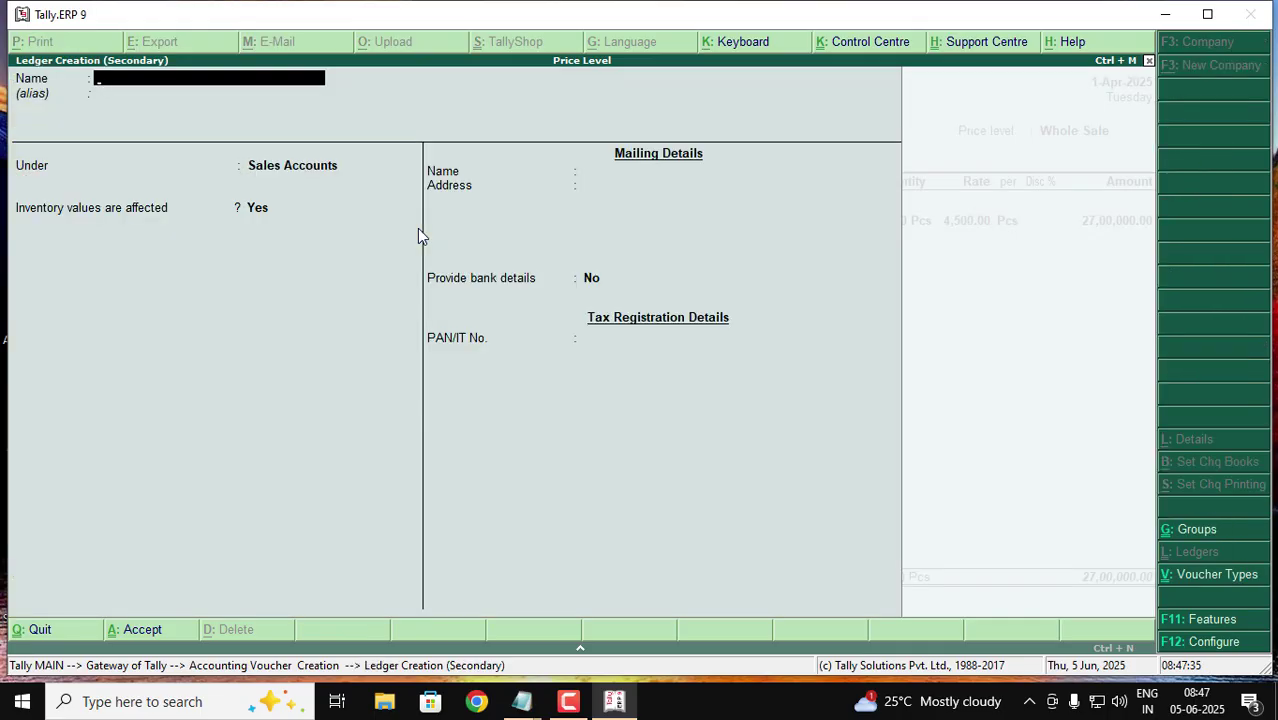
pyautogui.write('Sonu')
pyautogui.press('Return')
pyautogui.press('Return')
pyautogui.write('Su')
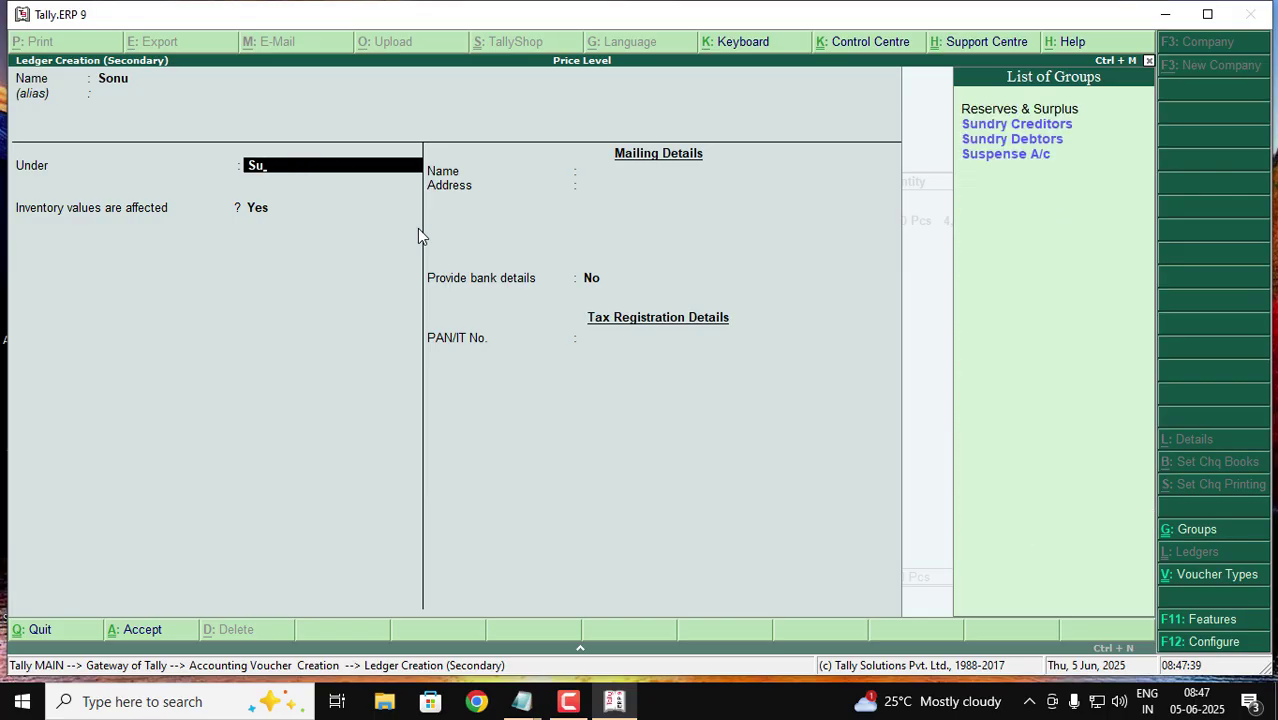
pyautogui.press('Down')
pyautogui.press('Return')
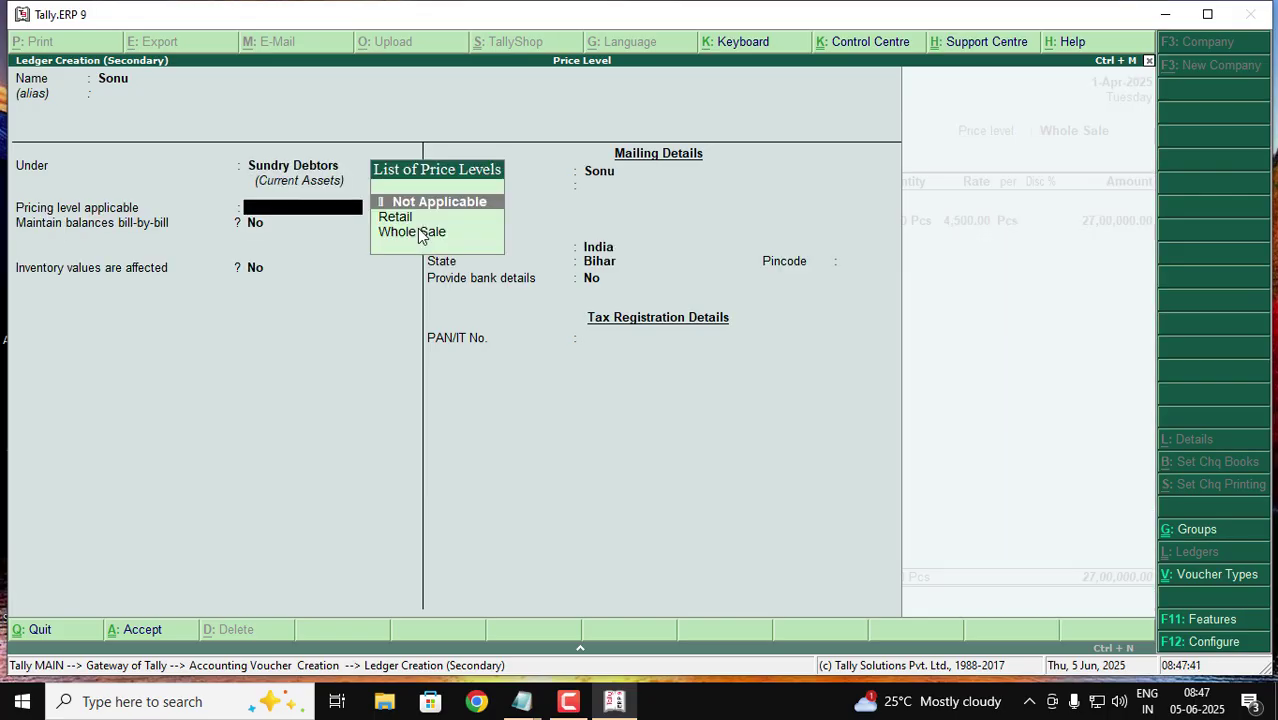
# - Set the new customer's pricing level to Not Applicable without bill-by-bill balances, save the ledger and accept the default party details
pyautogui.press('Return')
pyautogui.press('Return')
pyautogui.press('Return')
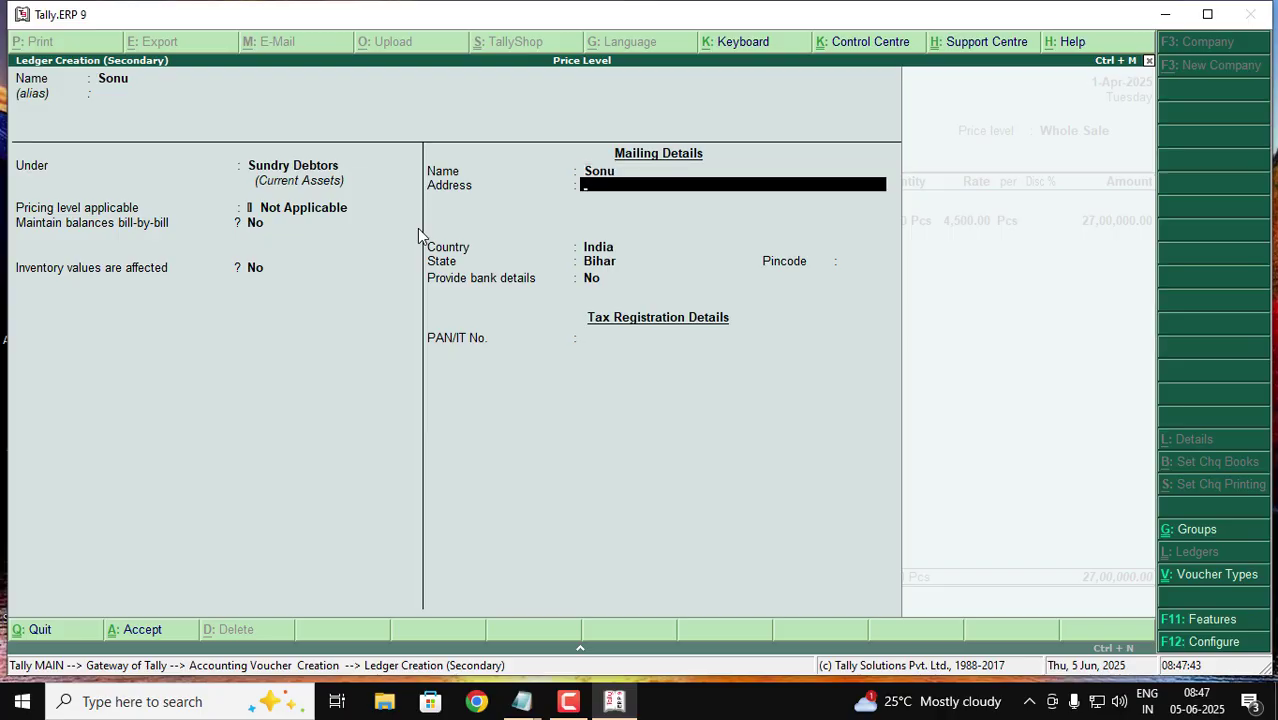
pyautogui.press('Return')
pyautogui.press('Return')
pyautogui.press('Return')
pyautogui.press('Return')
pyautogui.press('Return')
pyautogui.press('Return')
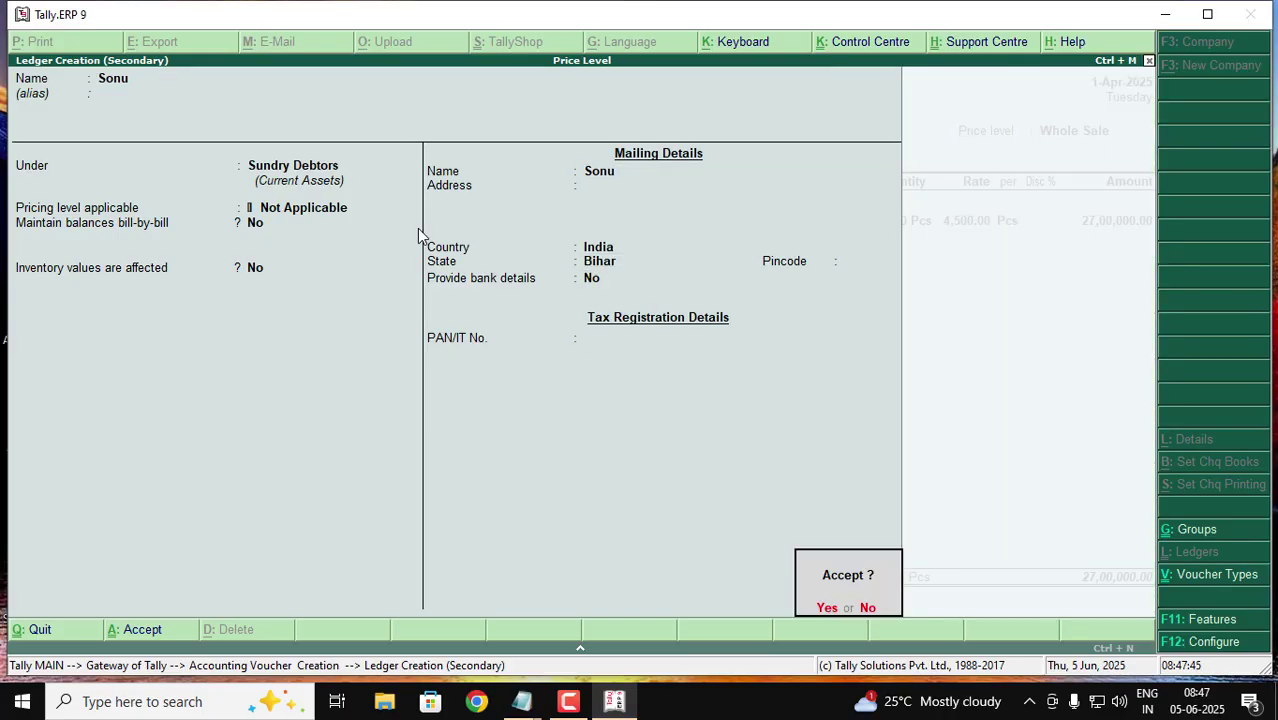
pyautogui.press('Return')
pyautogui.hotkey('ctrl', 'a')
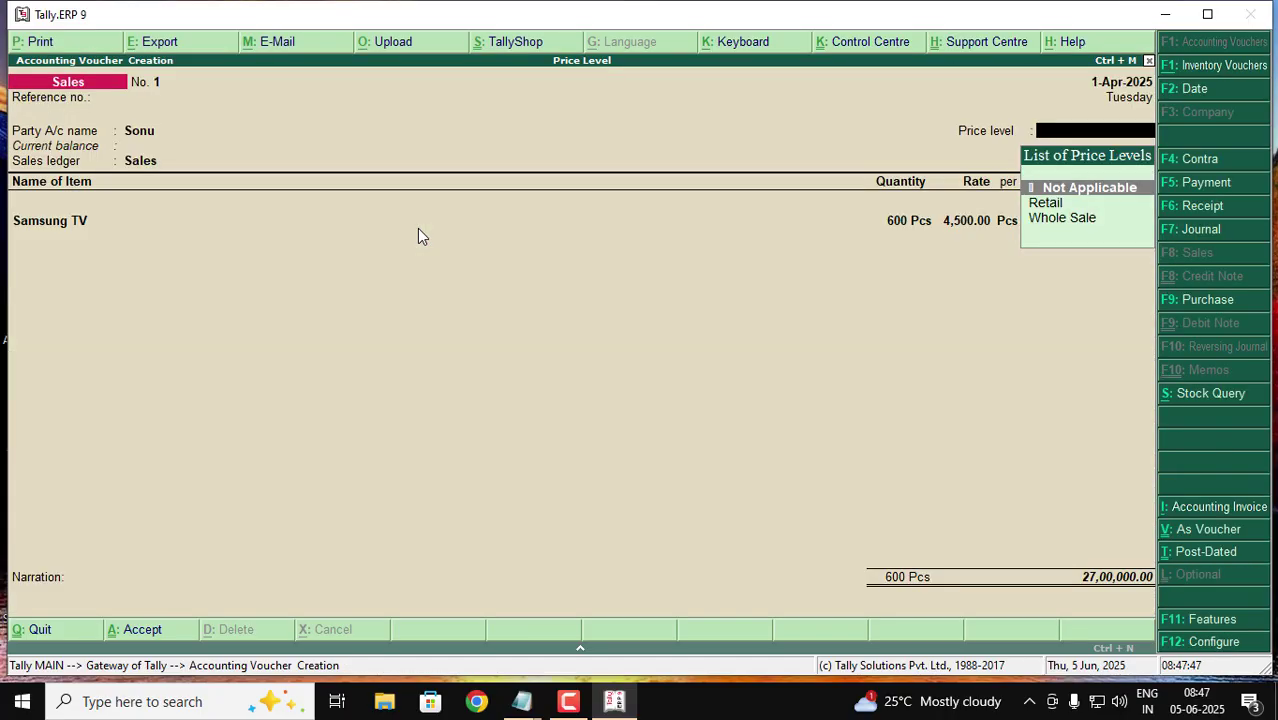
# - Apply the Retail price level to the voucher, keeping the Sales ledger and the Samsung TV item
pyautogui.press('Down')
pyautogui.press('Return')
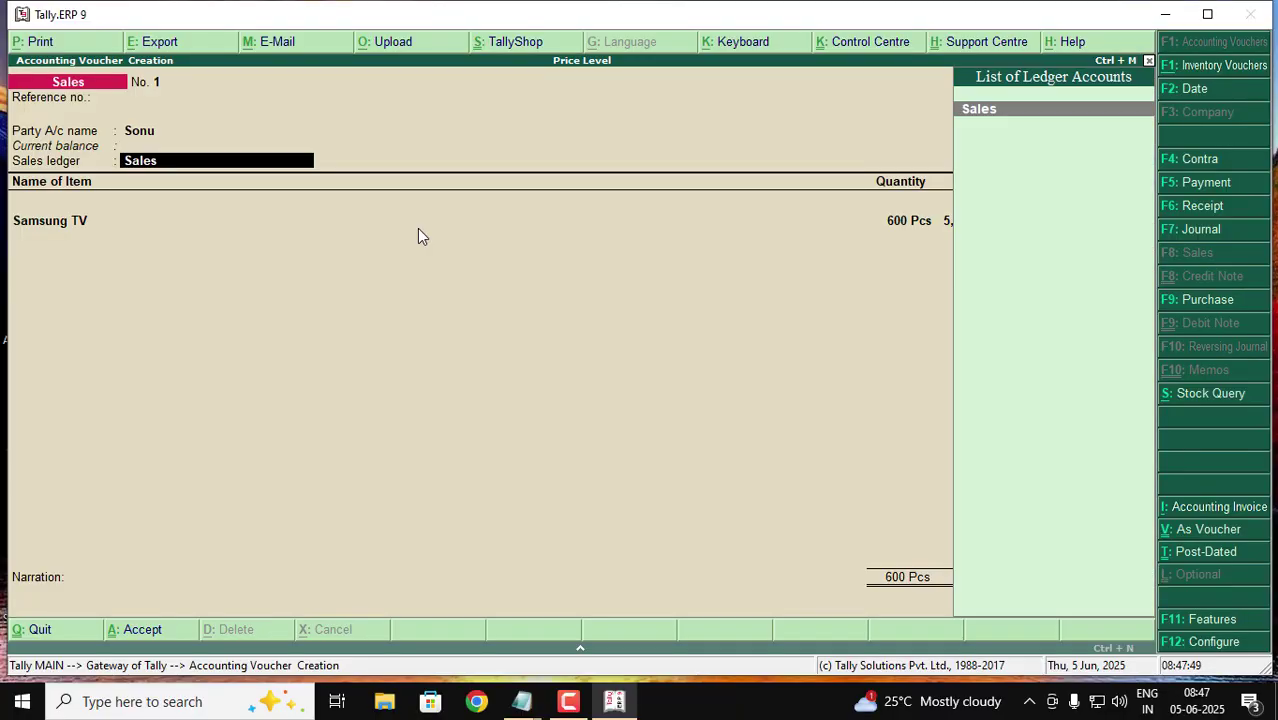
pyautogui.press('Return')
pyautogui.press('Return')
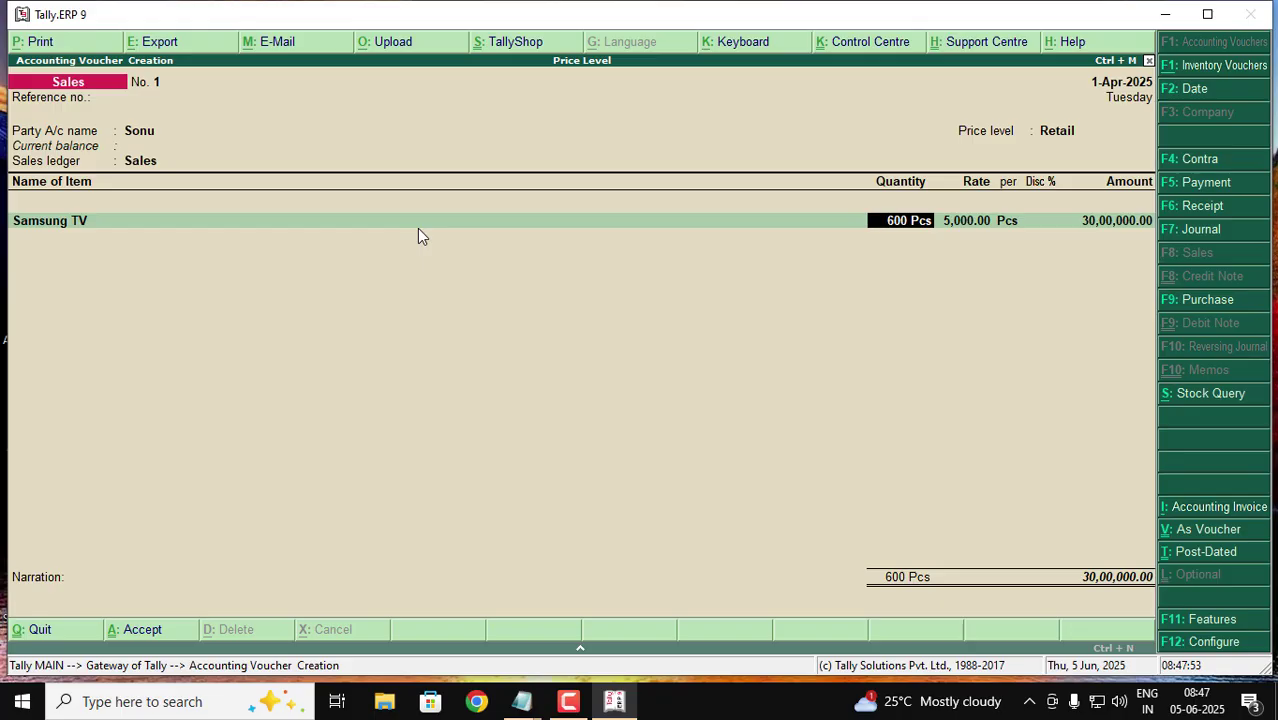
# - Set the Samsung TV quantity to 12 Pcs to test the Retail rate and discount for that slab
pyautogui.write('100')
pyautogui.press('BackSpace')
pyautogui.press('BackSpace')
pyautogui.write('2')
pyautogui.press('Return')
# - Set the Samsung TV quantity to 25 Pcs, accepting the Retail price list rate and discount
pyautogui.press('BackSpace')
pyautogui.press('BackSpace')
pyautogui.press('BackSpace')
pyautogui.press('BackSpace')
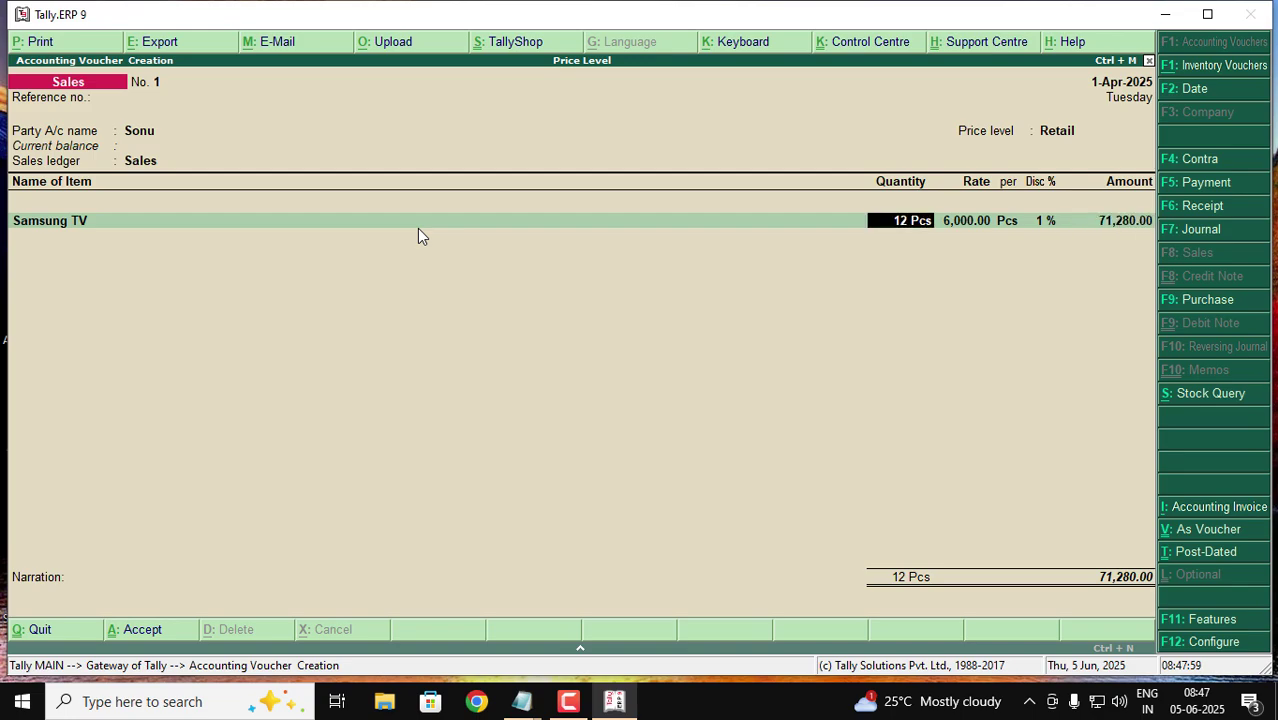
pyautogui.write('25')
pyautogui.press('Return')
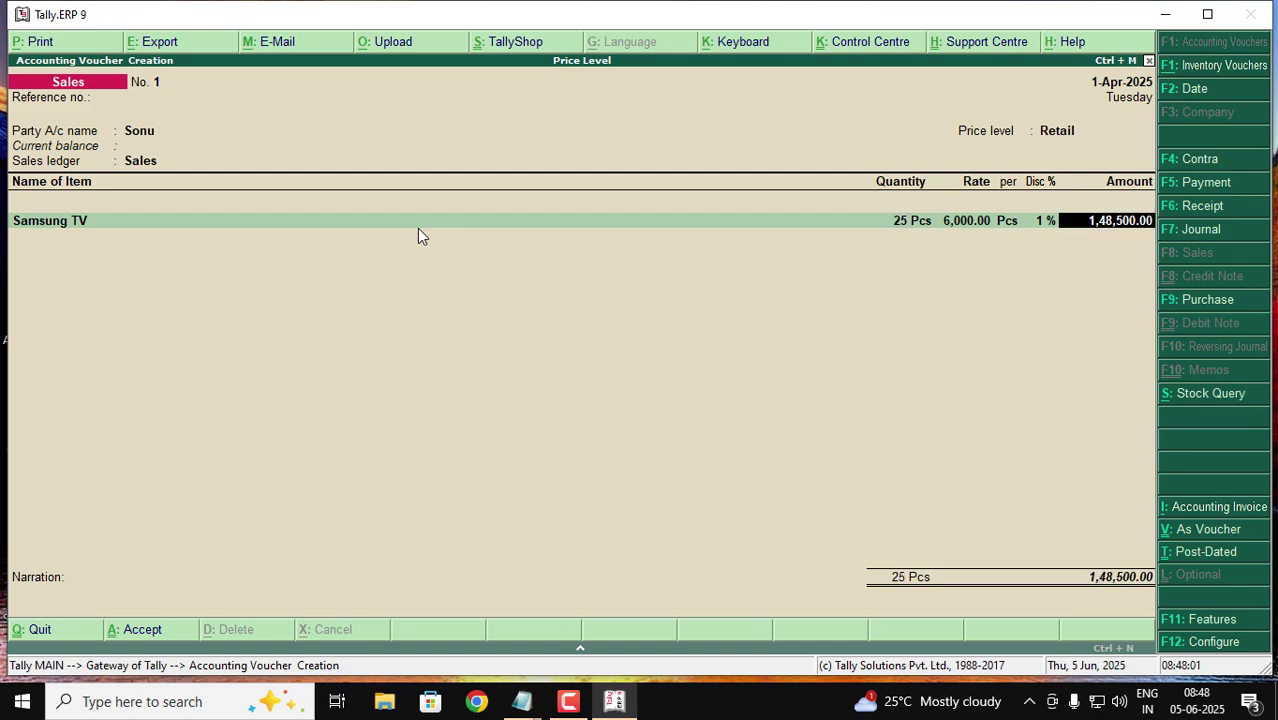
# - Change the Samsung TV quantity to 50 Pcs to test the discount of the next Retail slab
pyautogui.press('BackSpace')
pyautogui.press('BackSpace')
pyautogui.press('BackSpace')
pyautogui.press('BackSpace')
pyautogui.write('50')
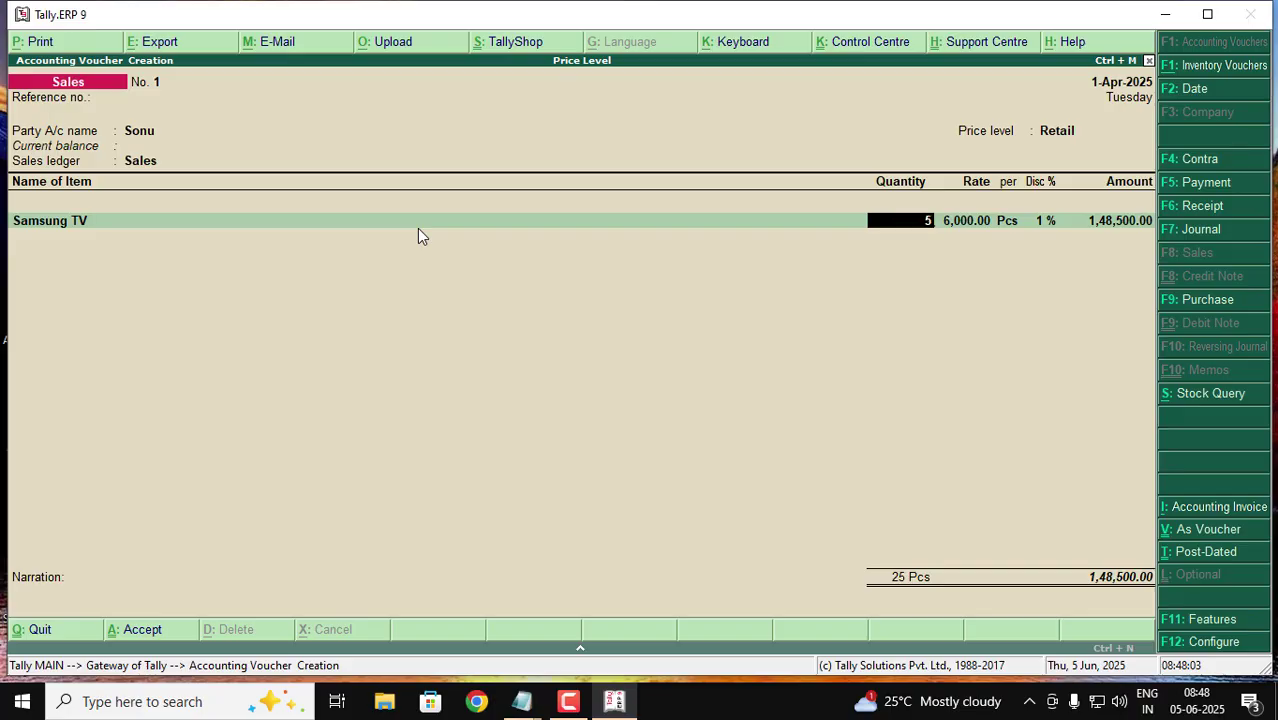
pyautogui.press('Return')
# - Set the Samsung TV quantity to 100 Pcs to test the Retail rate for the highest slab
pyautogui.press('BackSpace')
pyautogui.press('BackSpace')
pyautogui.press('BackSpace')
pyautogui.press('BackSpace')
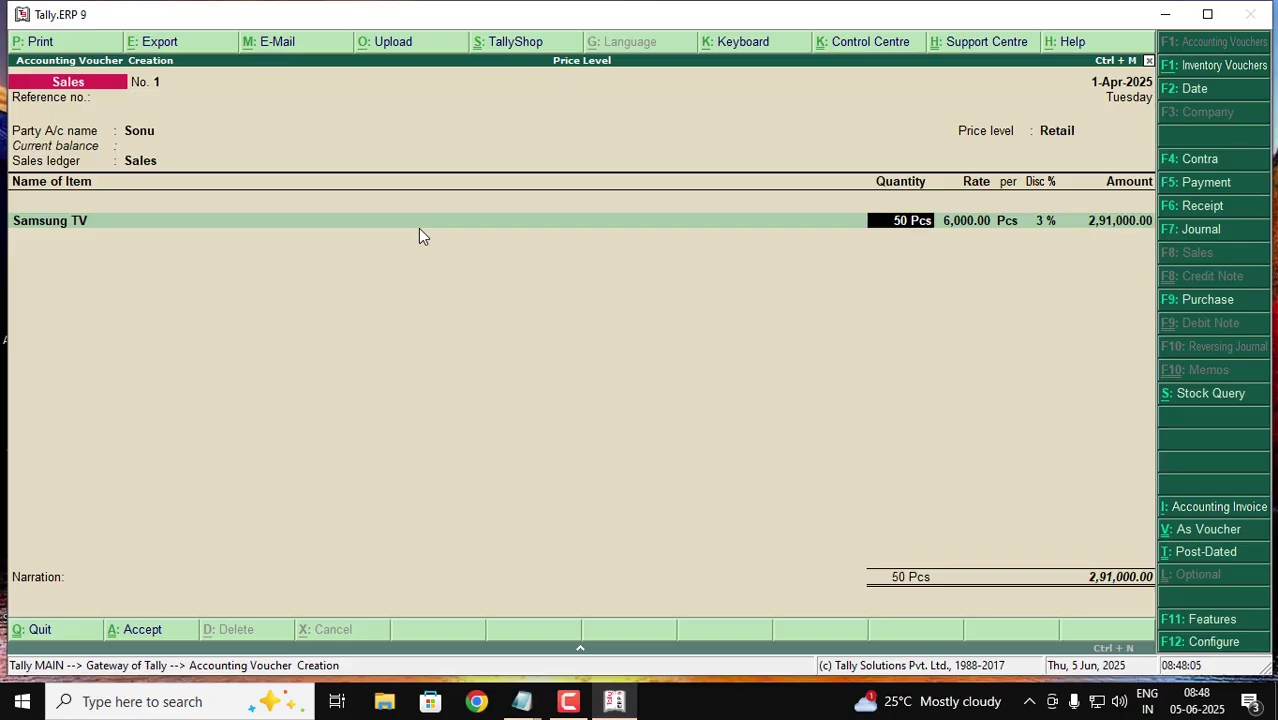
pyautogui.write('100')
pyautogui.press('Return')
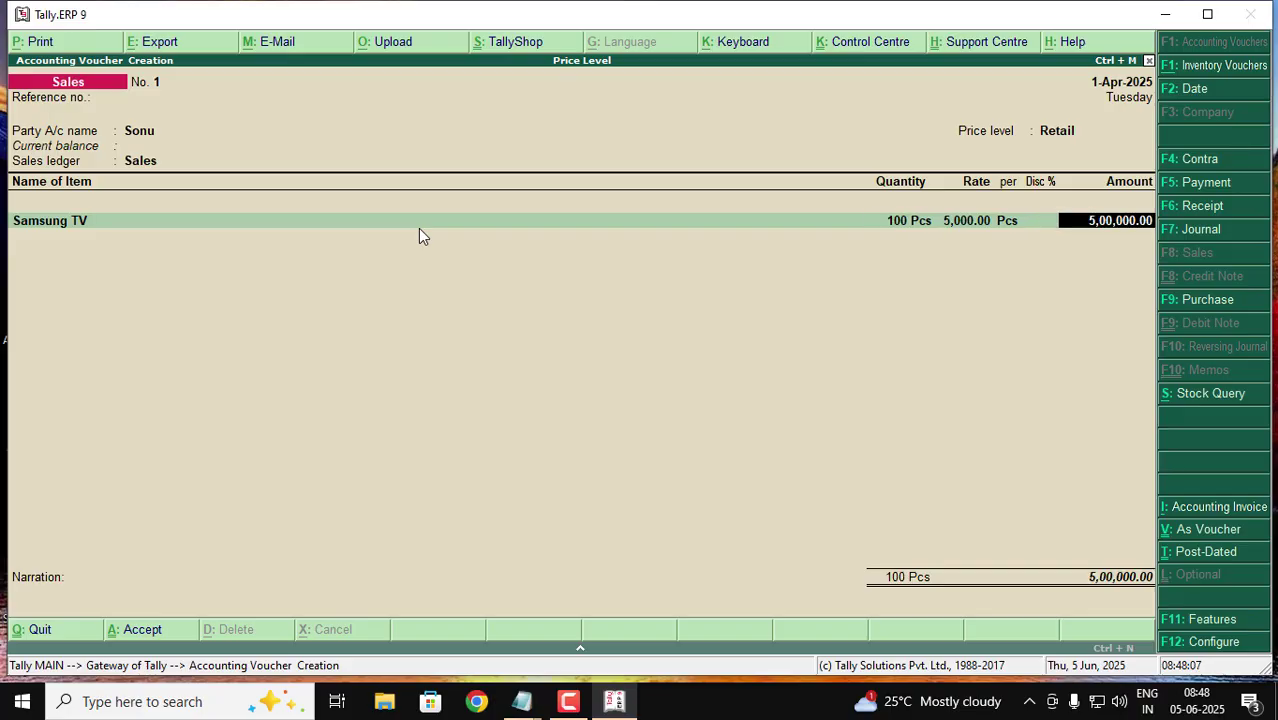
# - Raise the Samsung TV quantity to 400 Pcs, accepting the Retail price list rate
pyautogui.press('BackSpace')
pyautogui.press('BackSpace')
pyautogui.press('BackSpace')
pyautogui.press('BackSpace')
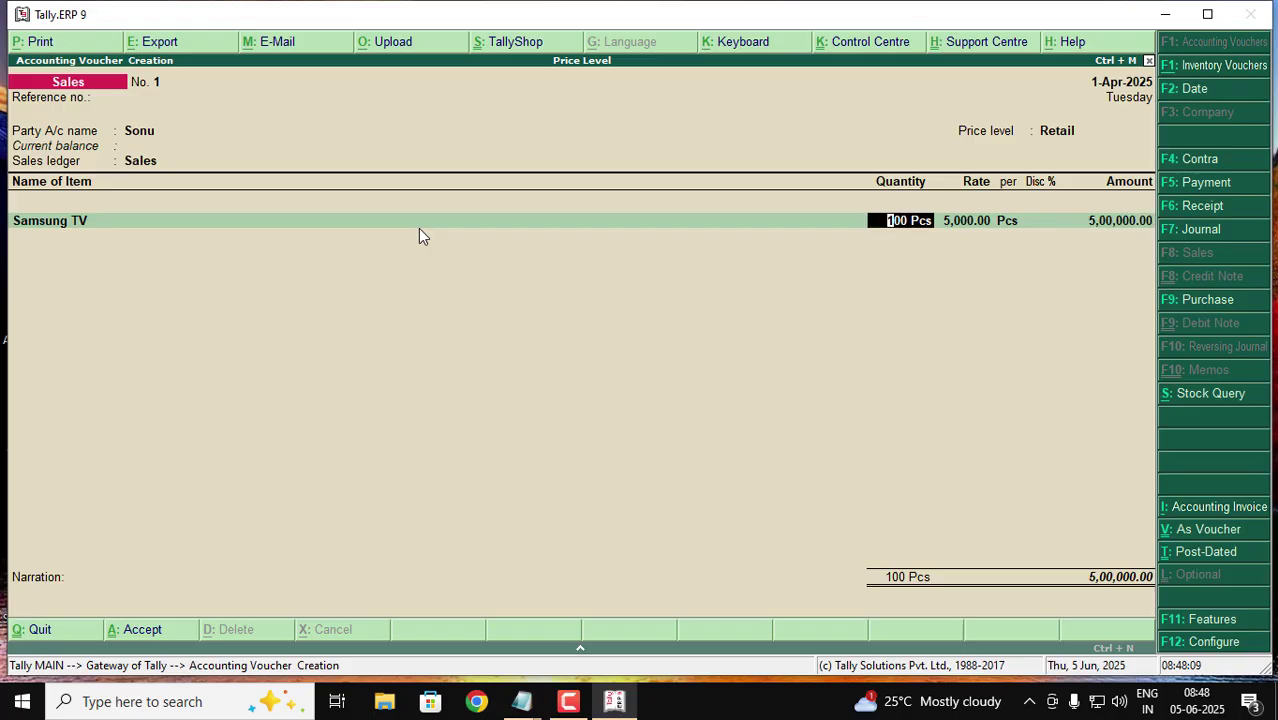
pyautogui.write('400')
pyautogui.press('Return')
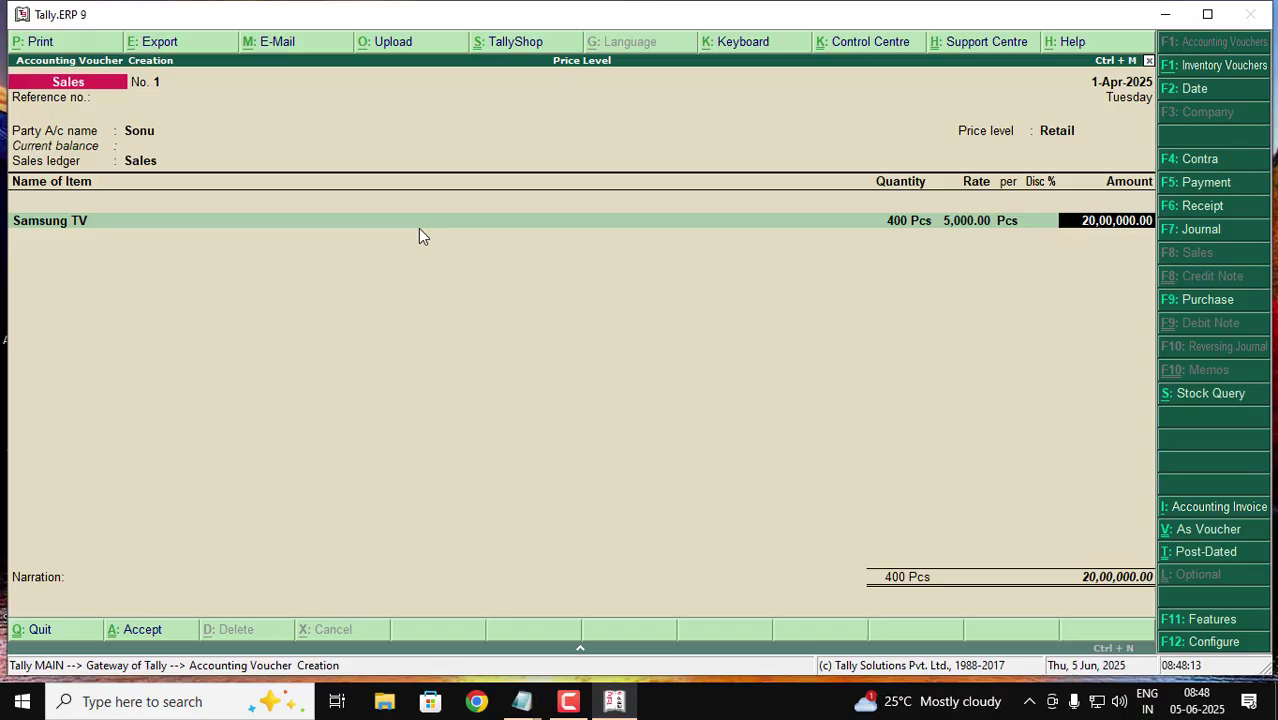
# - Set the Samsung TV quantity to 75 Pcs, accepting the Retail price list rate and discount for that slab
pyautogui.press('BackSpace')
pyautogui.press('BackSpace')
pyautogui.press('BackSpace')
pyautogui.press('BackSpace')
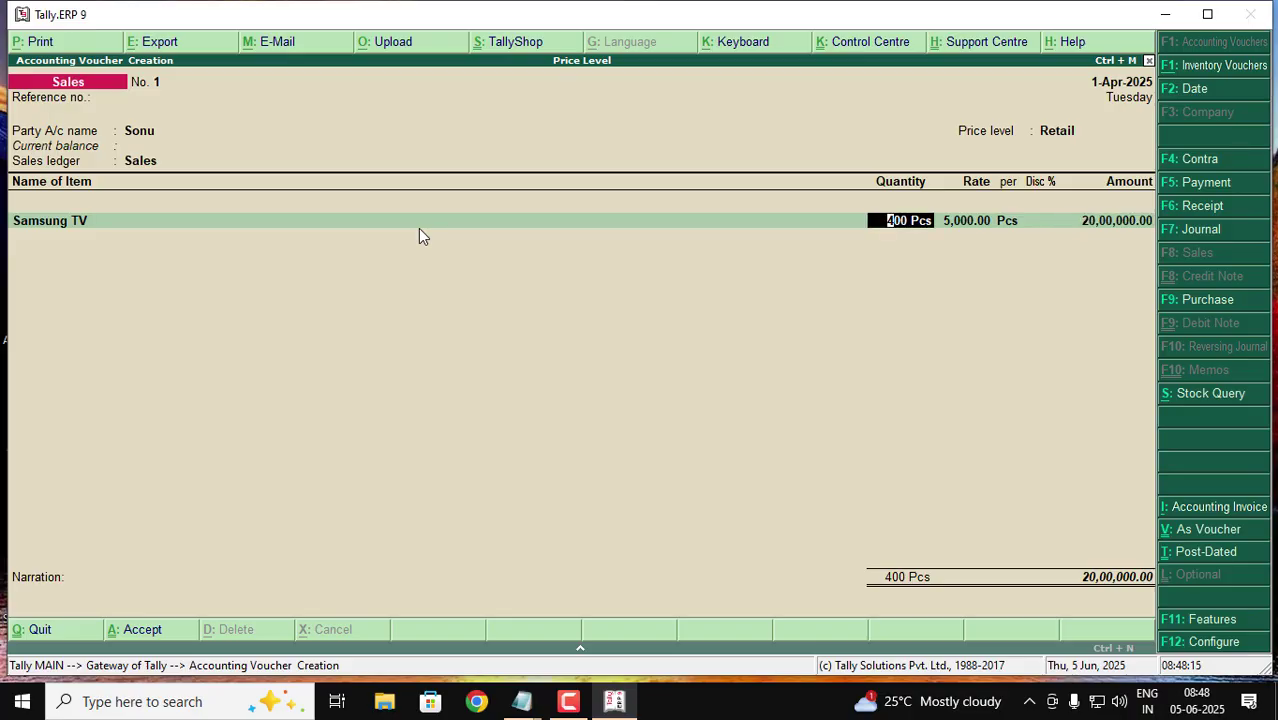
pyautogui.write('75')
pyautogui.press('Return')
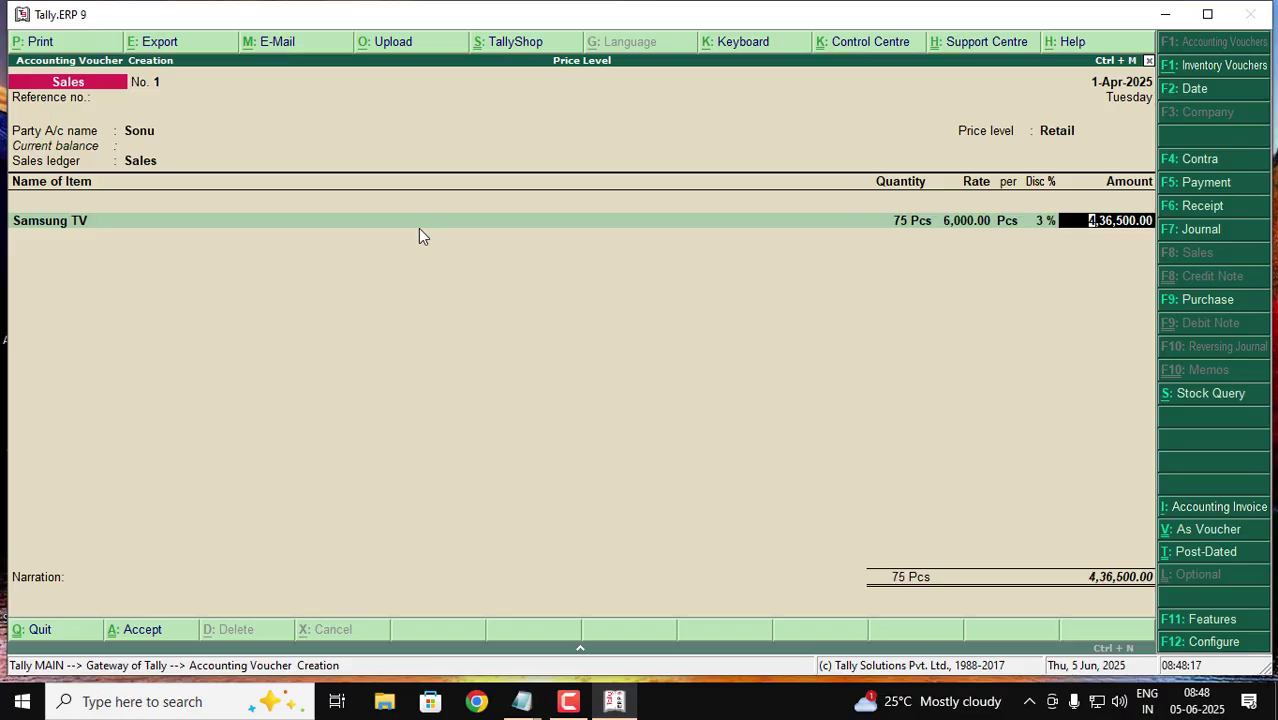